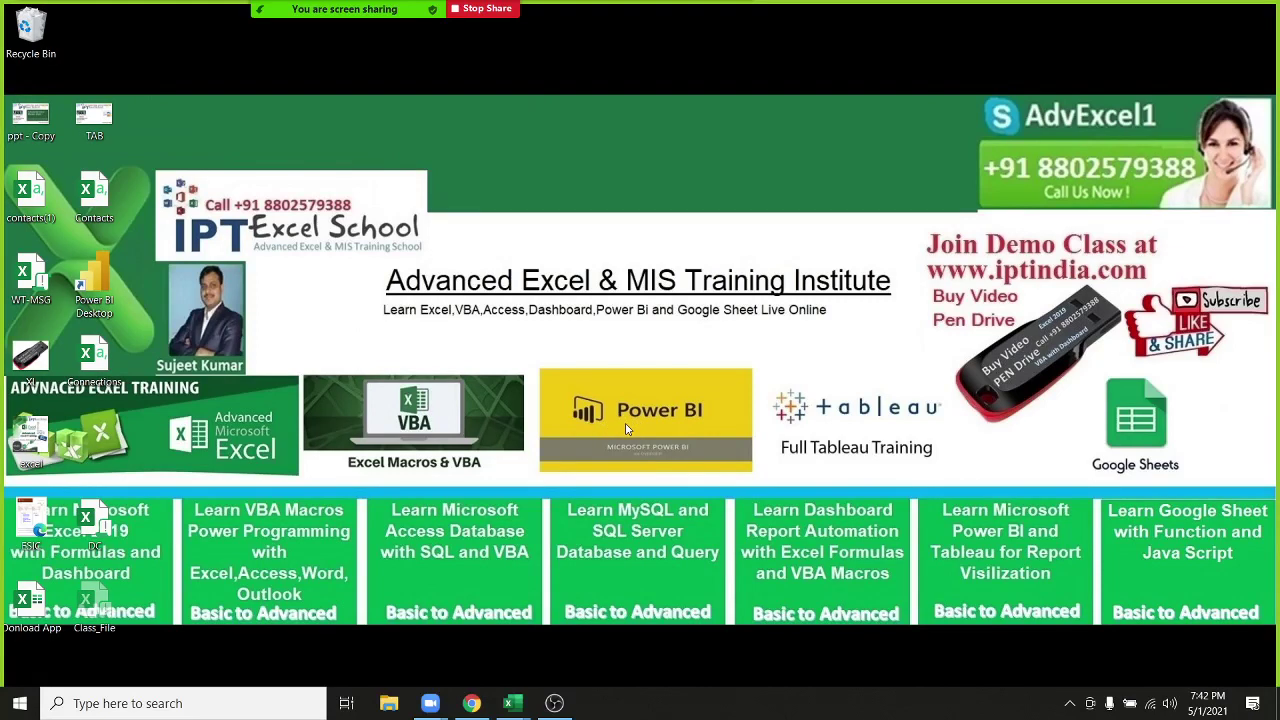
Step: Switch to the Book4 Excel window, showing Sheet4 with Advanced Excel with Formulas
{"action": "key", "text": "alt+Tab"}
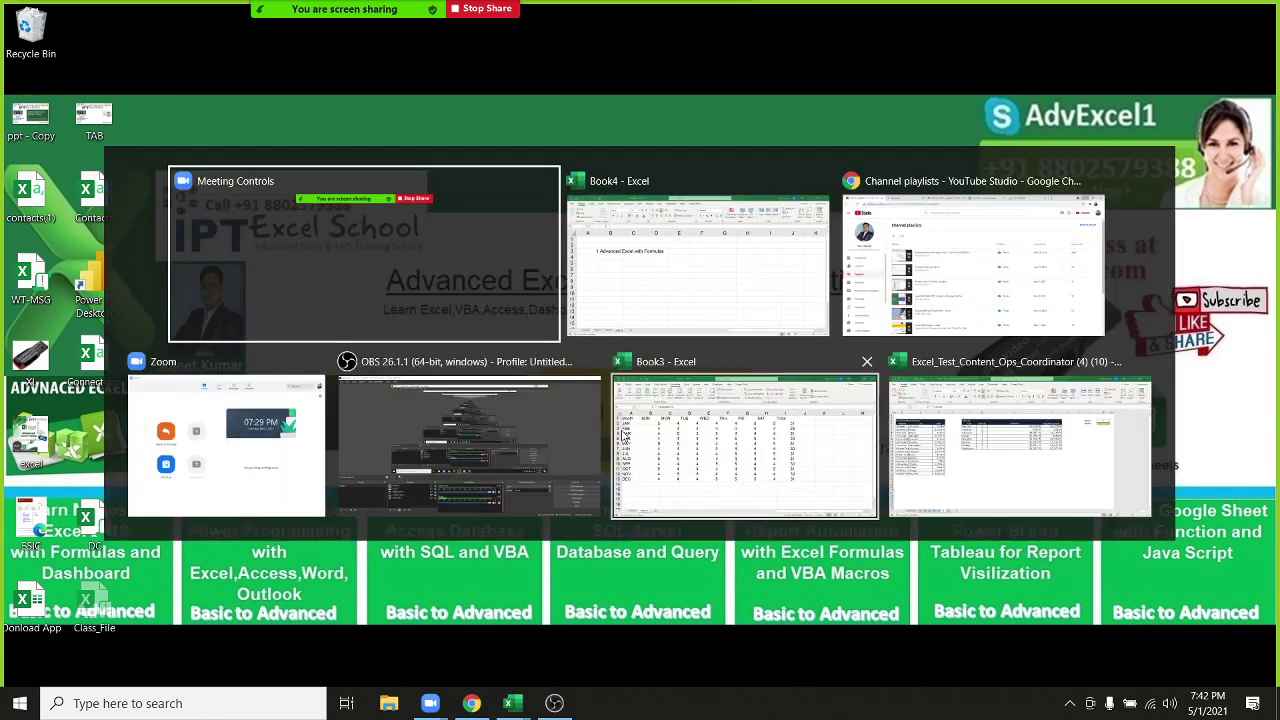
{"action": "key", "text": "alt+Tab"}
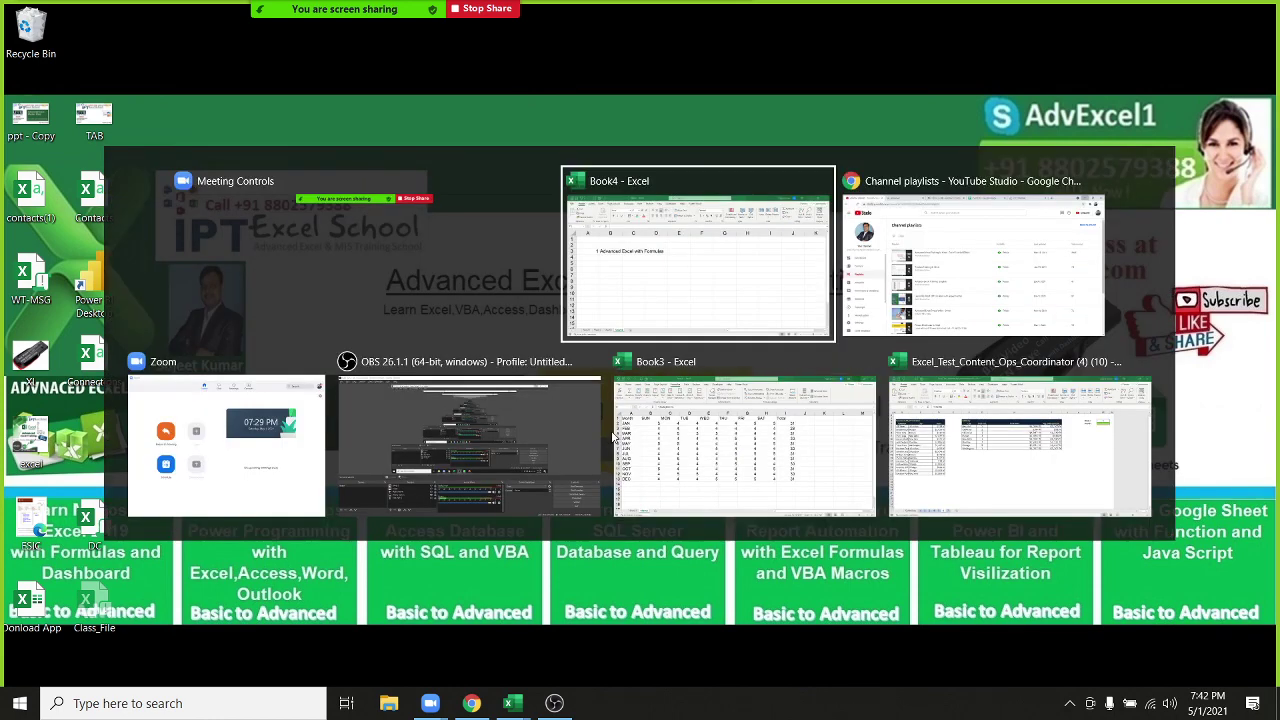
{"action": "key", "text": "alt+Tab"}
{"action": "key", "text": "alt+Tab"}
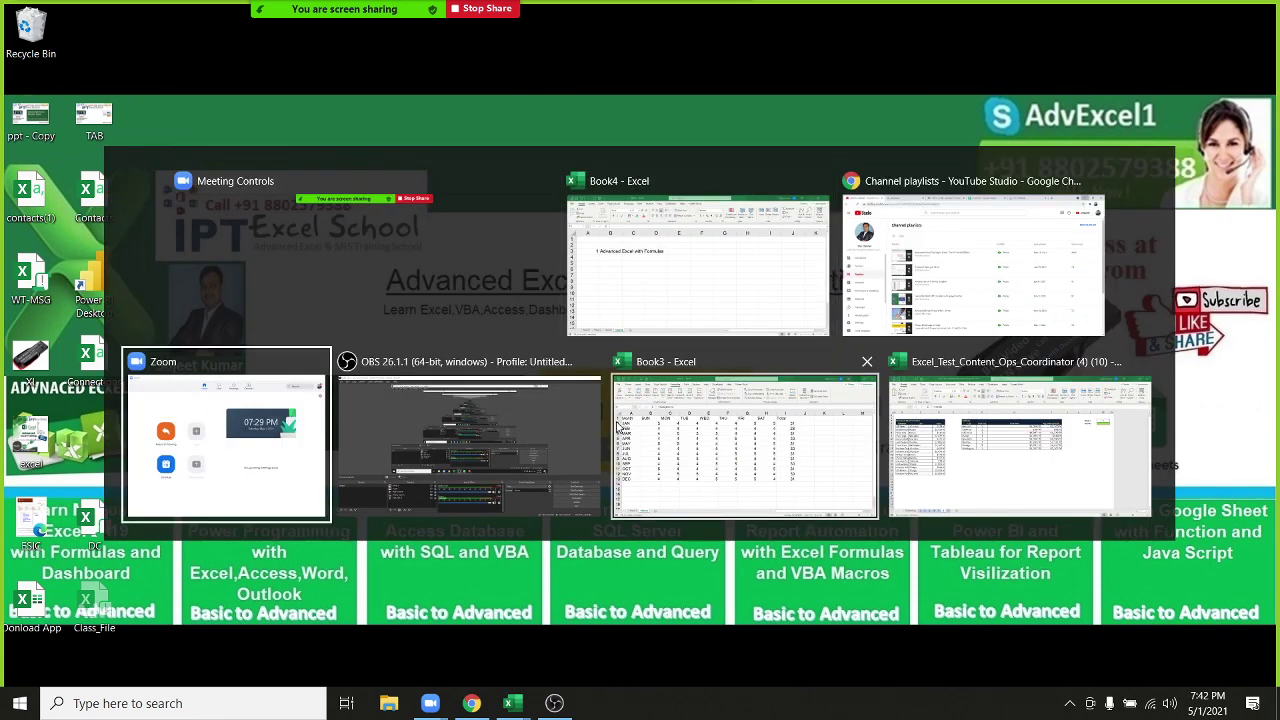
{"action": "key", "text": "alt+shift+Tab"}
{"action": "key", "text": "alt+shift+Tab"}
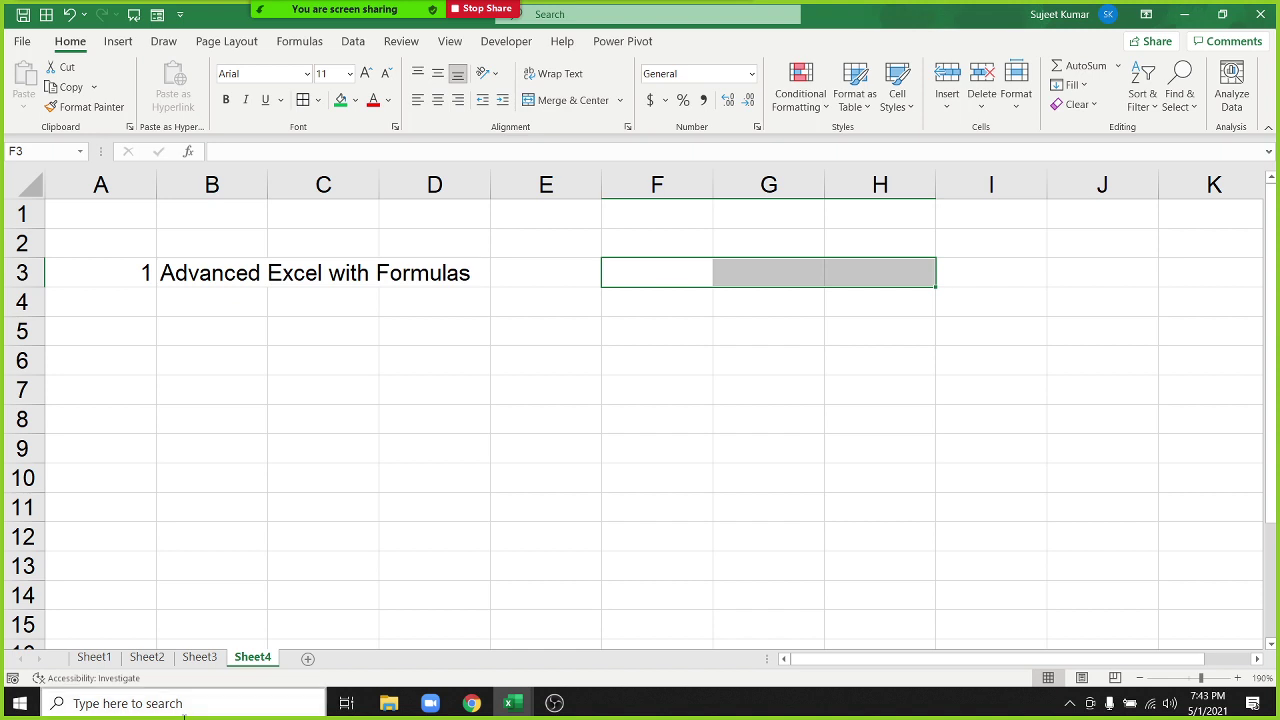
Step: Enter 20 in F3 and 30 in H3
{"action": "left_click", "coordinate": [582, 378]}
{"action": "left_click", "coordinate": [647, 262]}
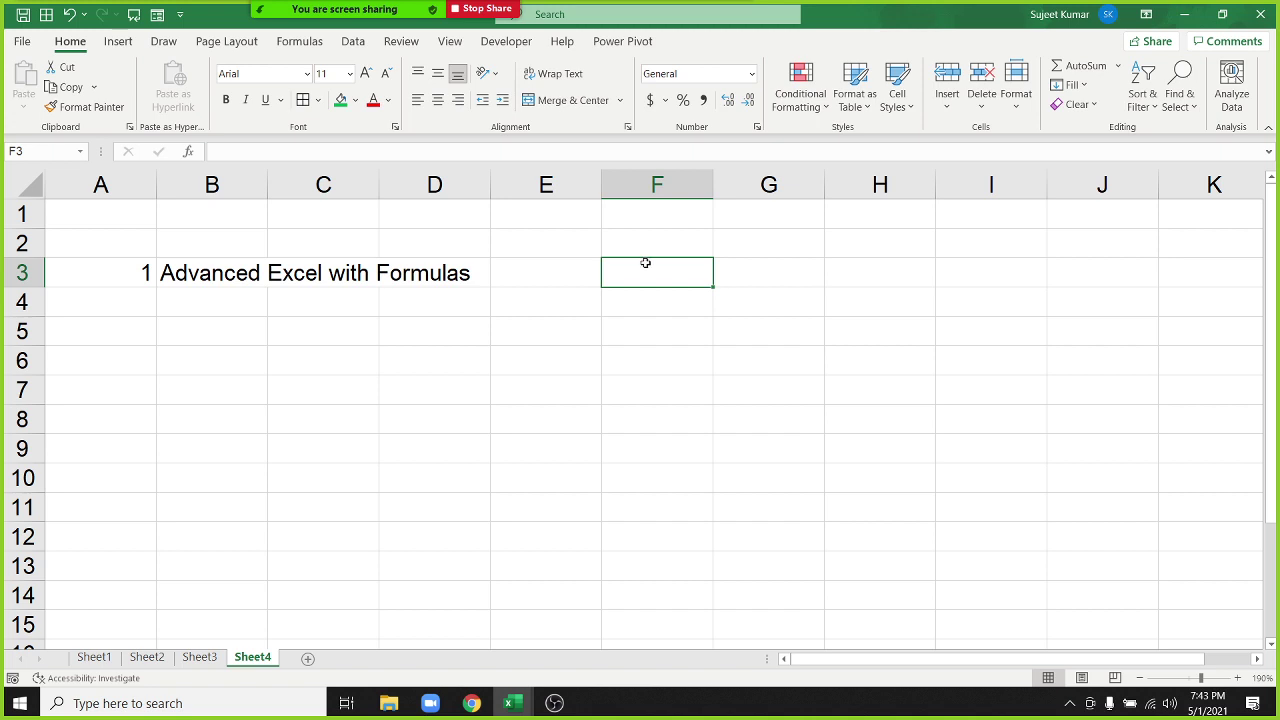
{"action": "type", "text": "20"}
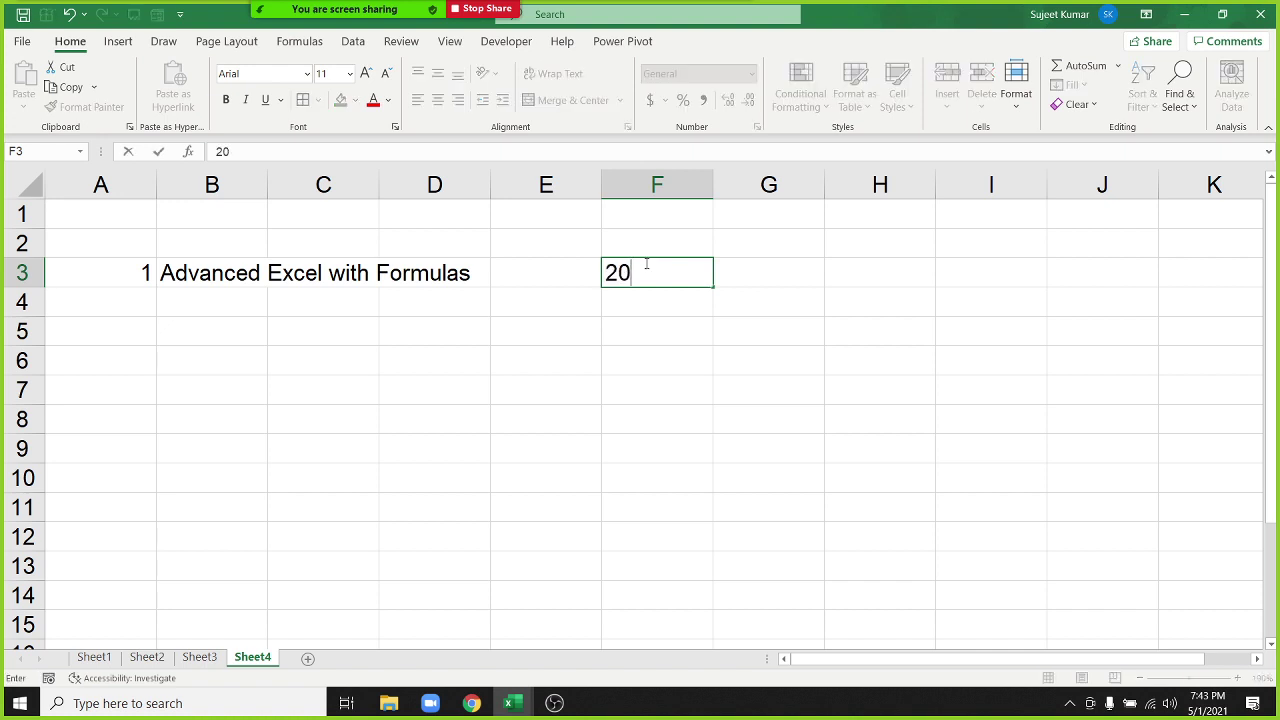
{"action": "key", "text": "Tab"}
{"action": "key", "text": "Tab"}
{"action": "type", "text": "30"}
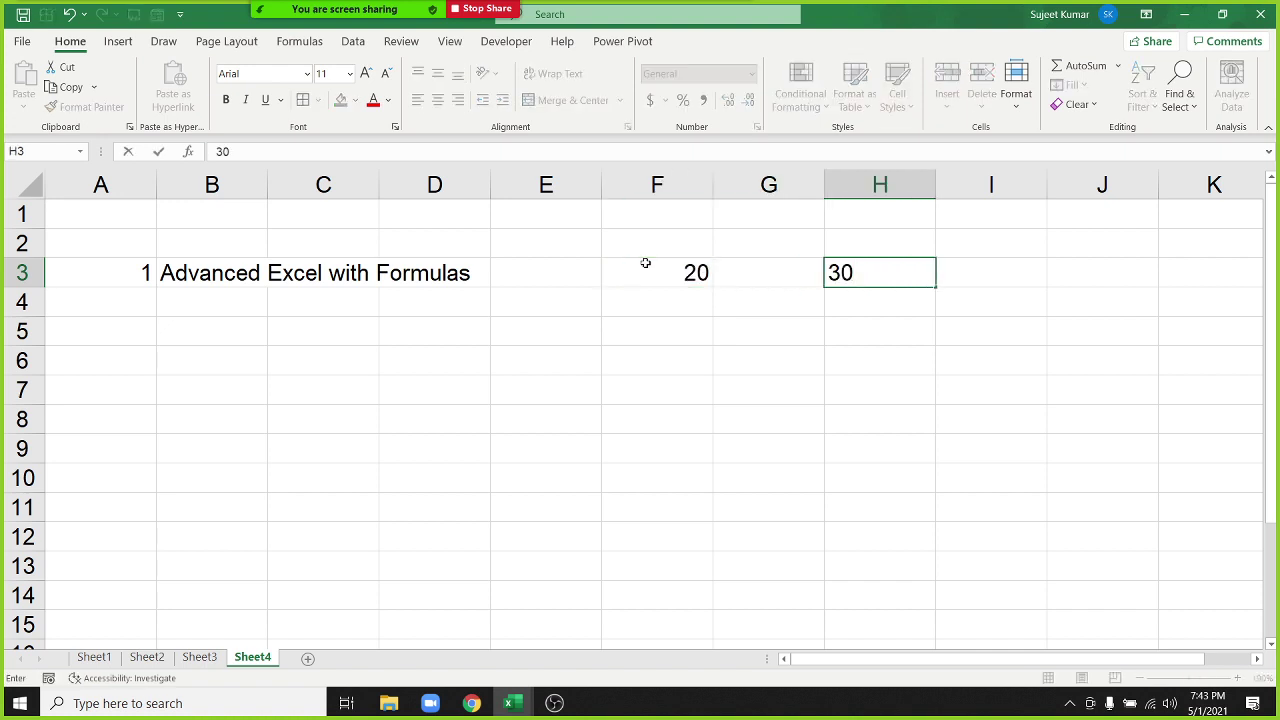
{"action": "key", "text": "Left"}
Step: Copy F3's 20, paste it over H3, then undo the paste to restore 30
{"action": "left_click", "coordinate": [646, 262]}
{"action": "key", "text": "ctrl+c"}
{"action": "key", "text": "Right"}
{"action": "key", "text": "Right"}
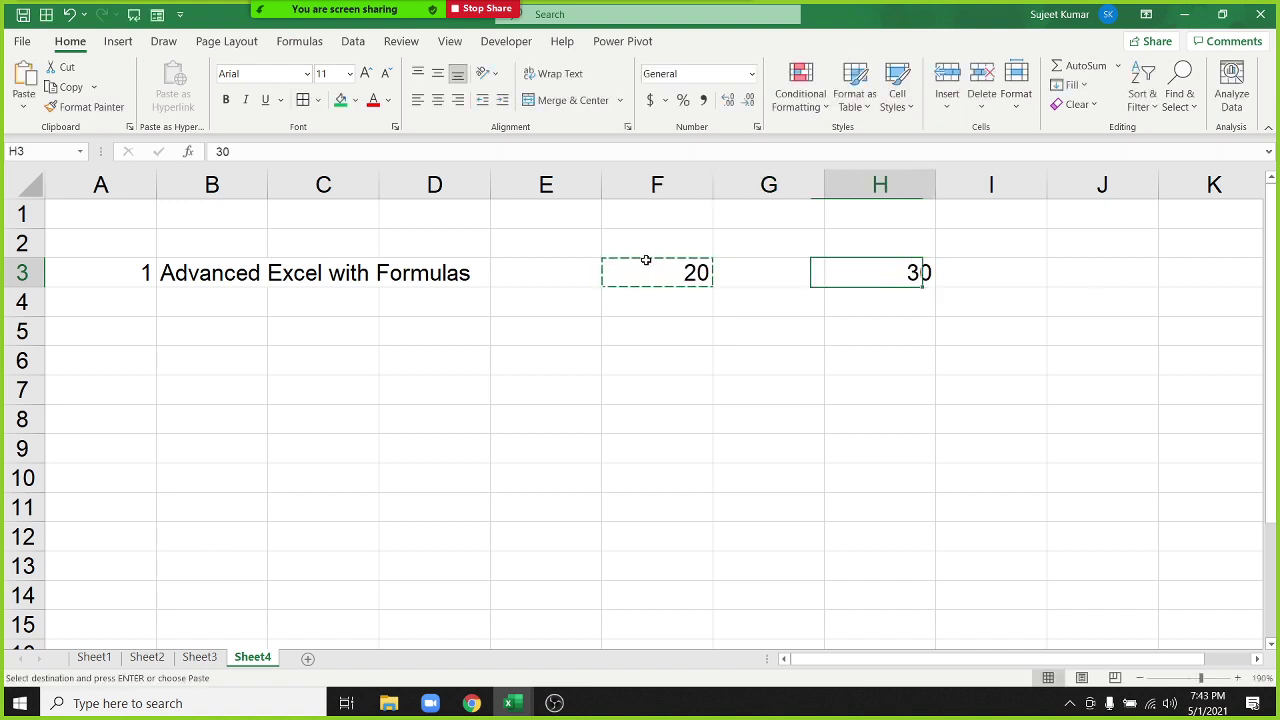
{"action": "key", "text": "ctrl+v"}
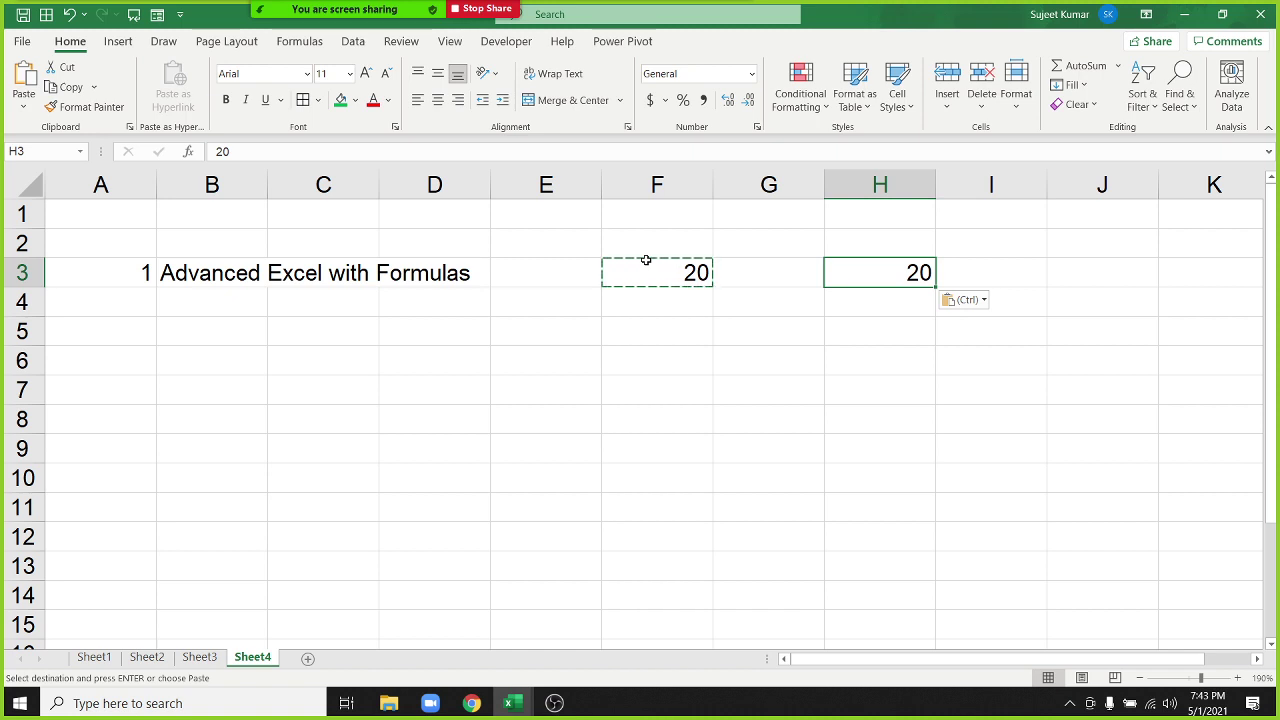
{"action": "key", "text": "ctrl+z"}
Step: Paste Special the copied 20 onto H3 with the Add operation, making H3 read 50
{"action": "right_click", "coordinate": [900, 273]}
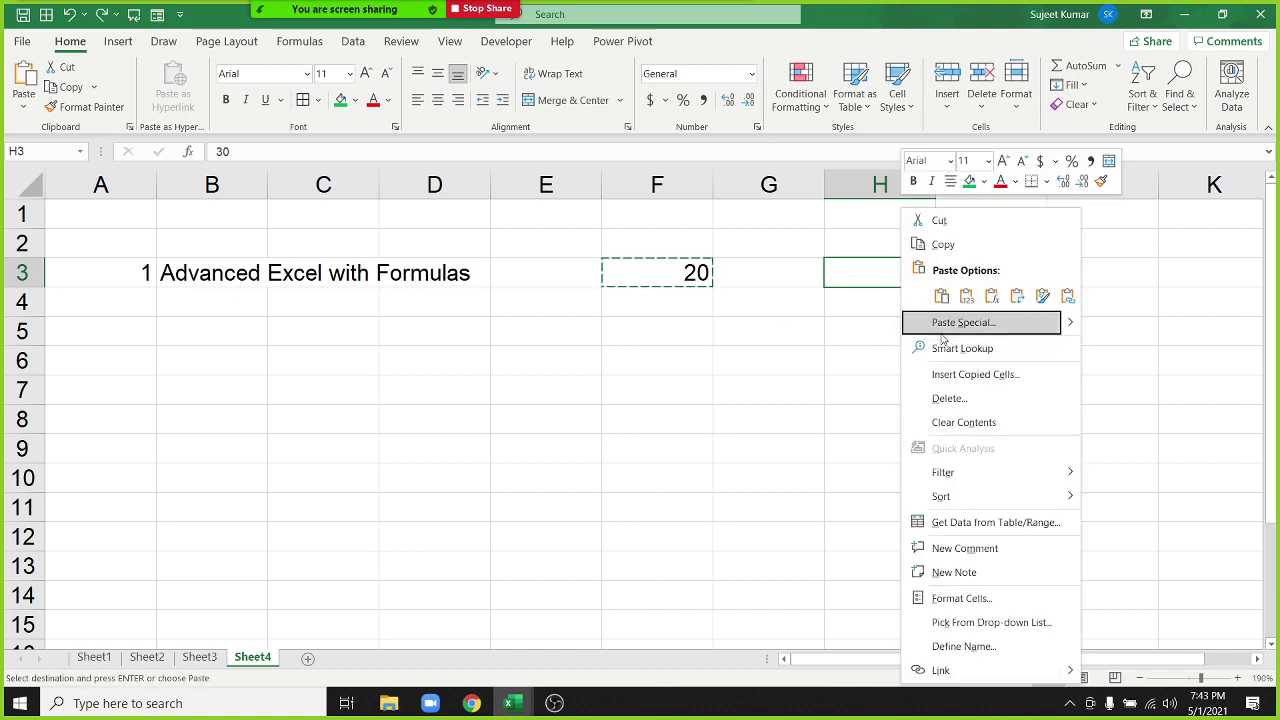
{"action": "left_click", "coordinate": [944, 322]}
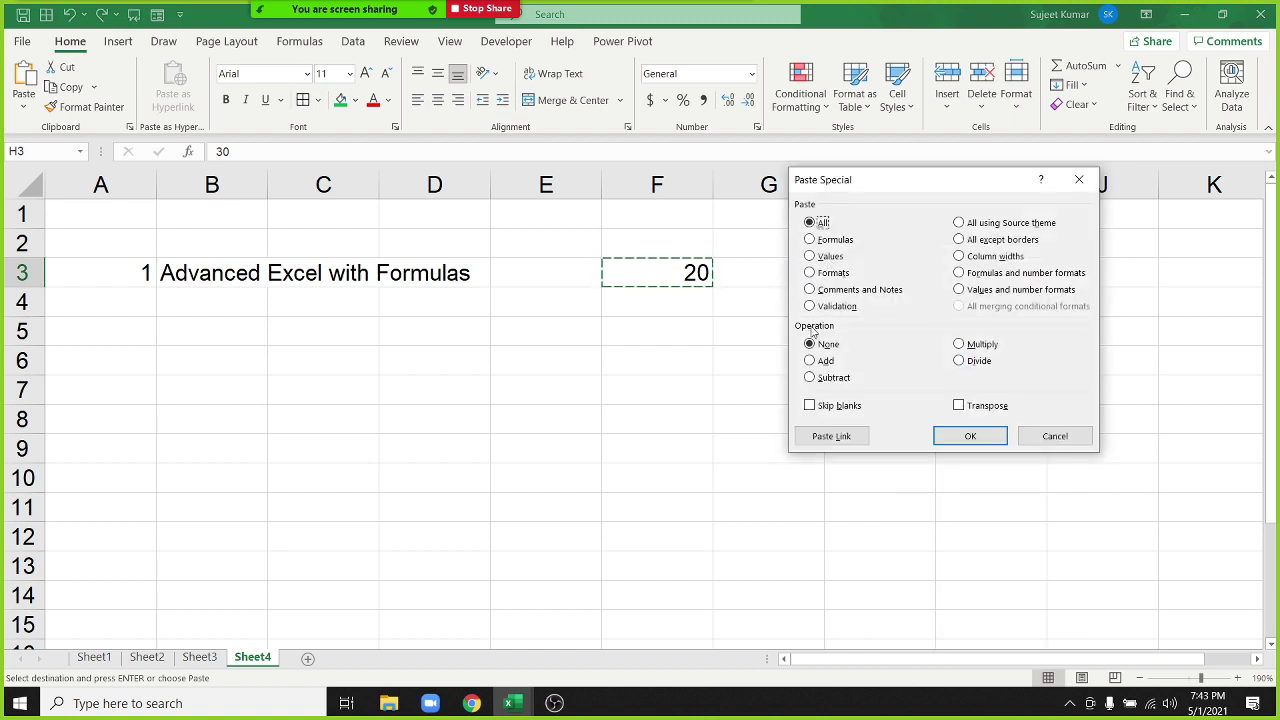
{"action": "left_click", "coordinate": [960, 361]}
{"action": "left_click", "coordinate": [968, 346]}
{"action": "left_click", "coordinate": [821, 362]}
{"action": "mouse_move", "coordinate": [860, 189]}
{"action": "left_mouse_down"}
{"action": "mouse_move", "coordinate": [873, 237]}
{"action": "mouse_move", "coordinate": [739, 325]}
{"action": "left_mouse_up"}
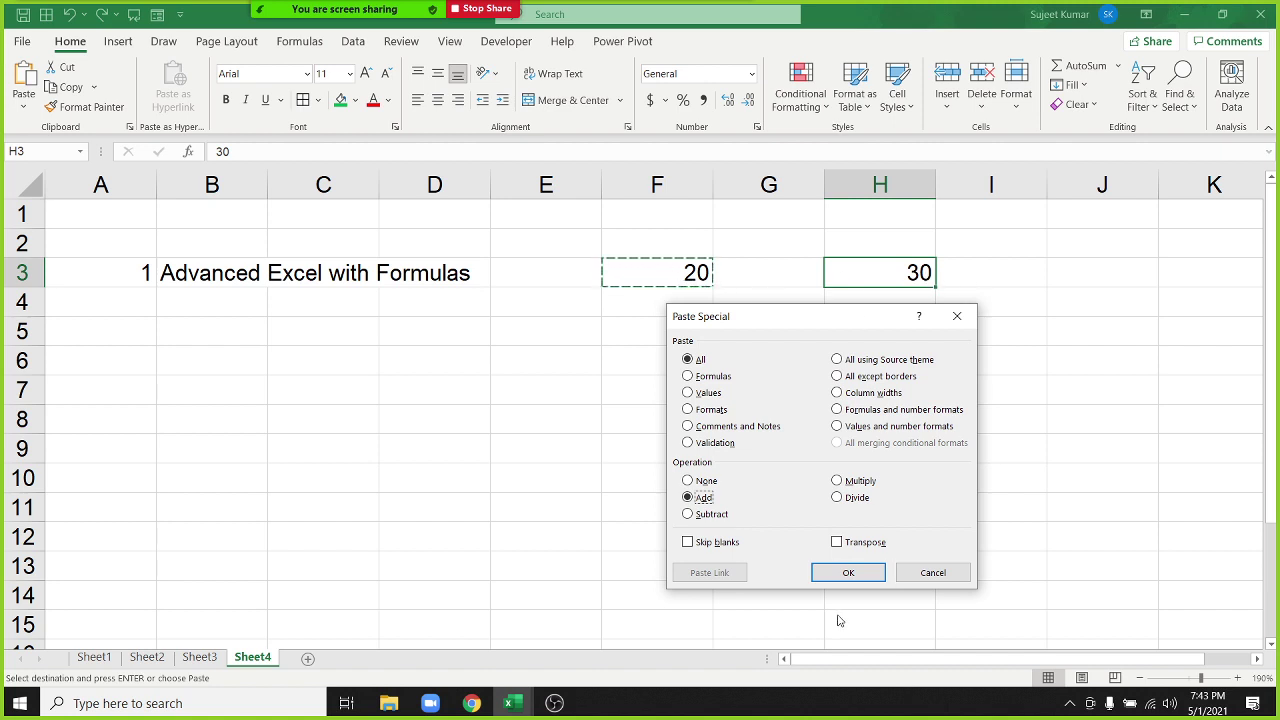
{"action": "left_click", "coordinate": [840, 573]}
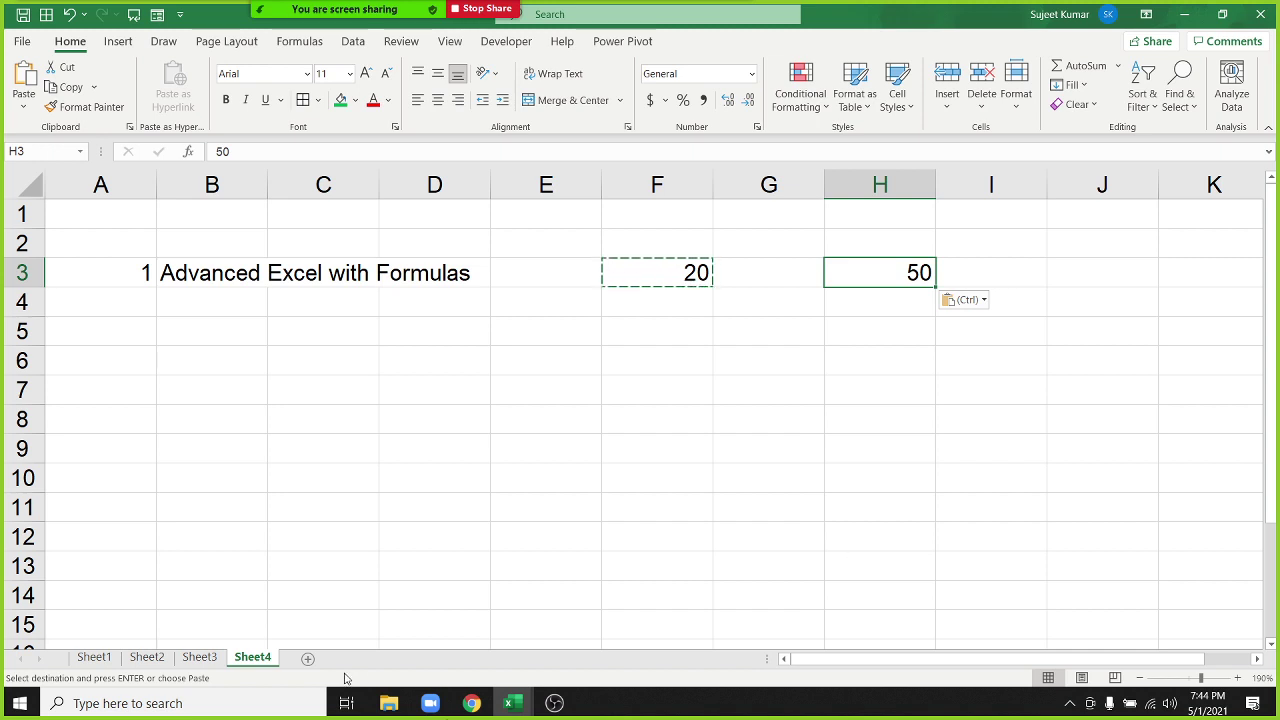
Step: Add a new Sheet5 and enter 20% in A1
{"action": "left_click", "coordinate": [308, 663]}
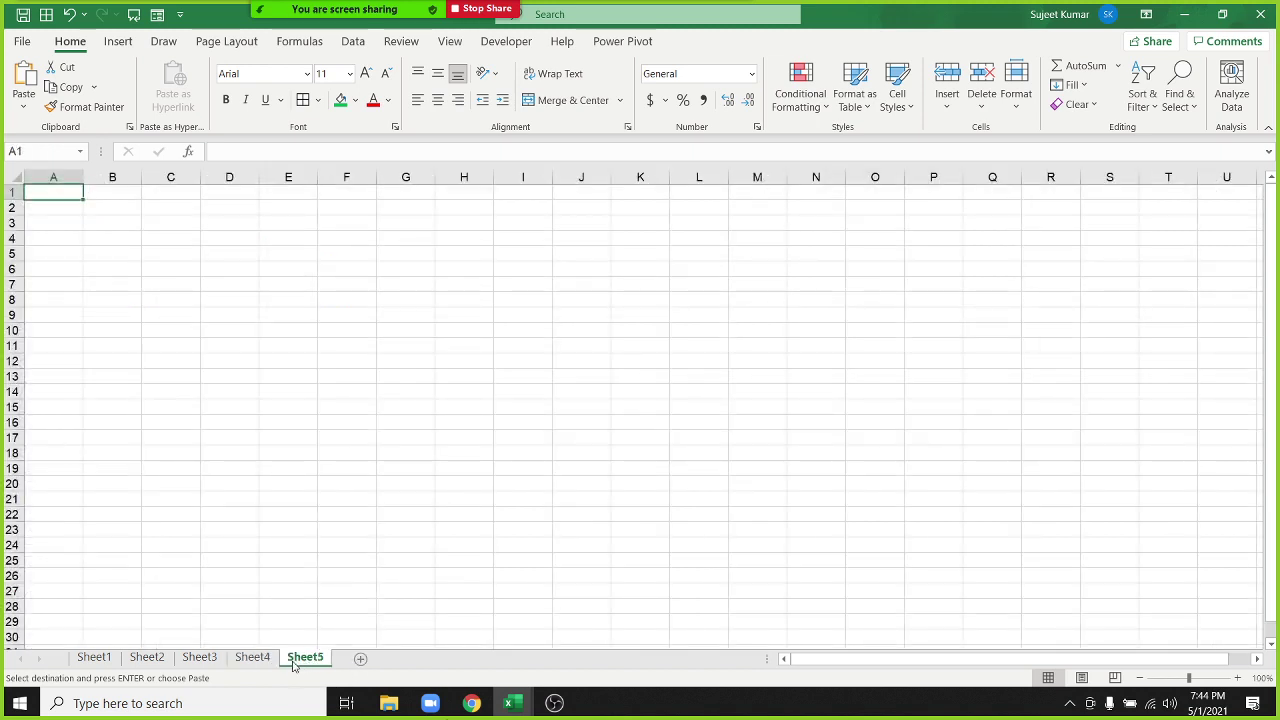
{"action": "scroll", "coordinate": [309, 563], "scroll_direction": "up", "scroll_amount": 9, "text": "ctrl"}
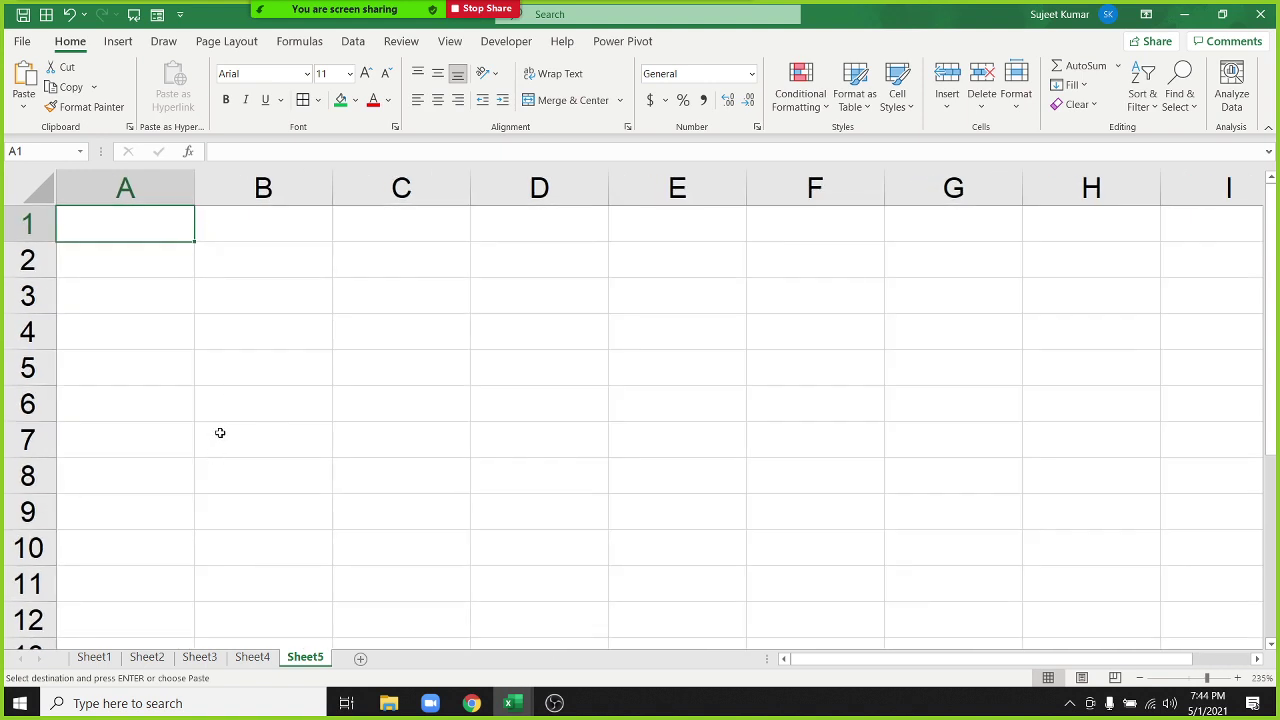
{"action": "type", "text": "20"}
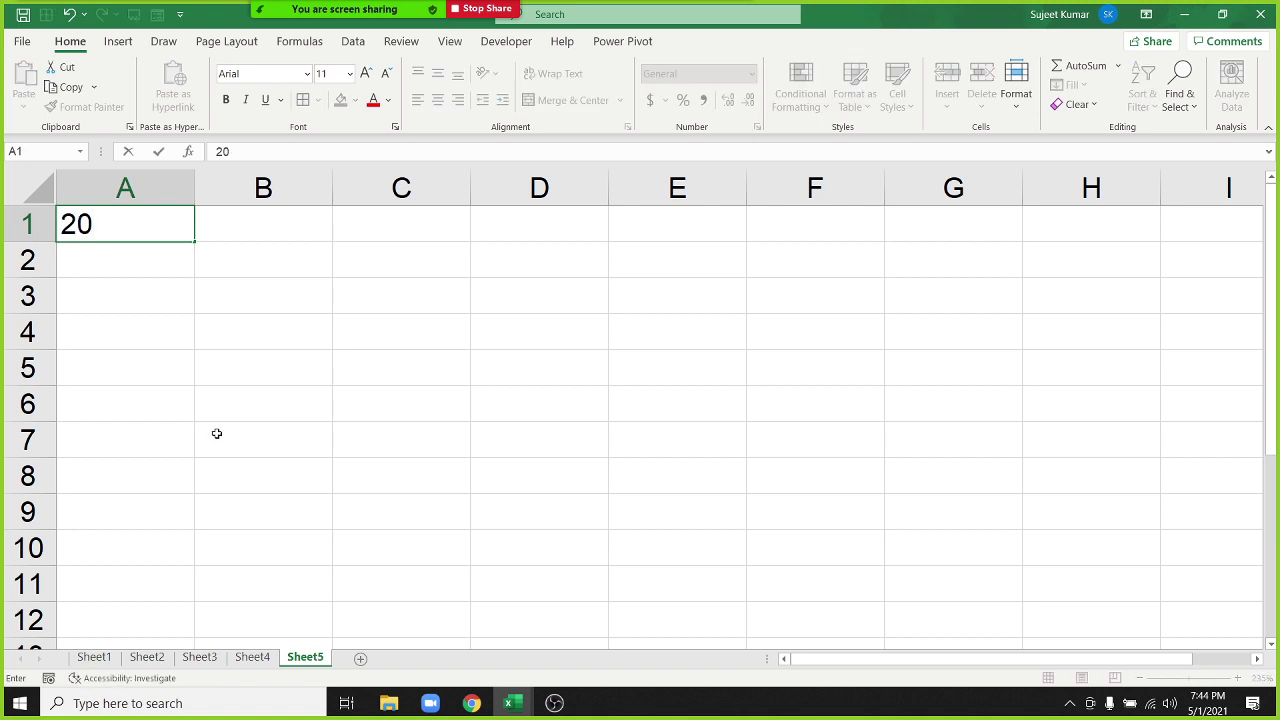
{"action": "type", "text": "%"}
{"action": "key", "text": "Return"}
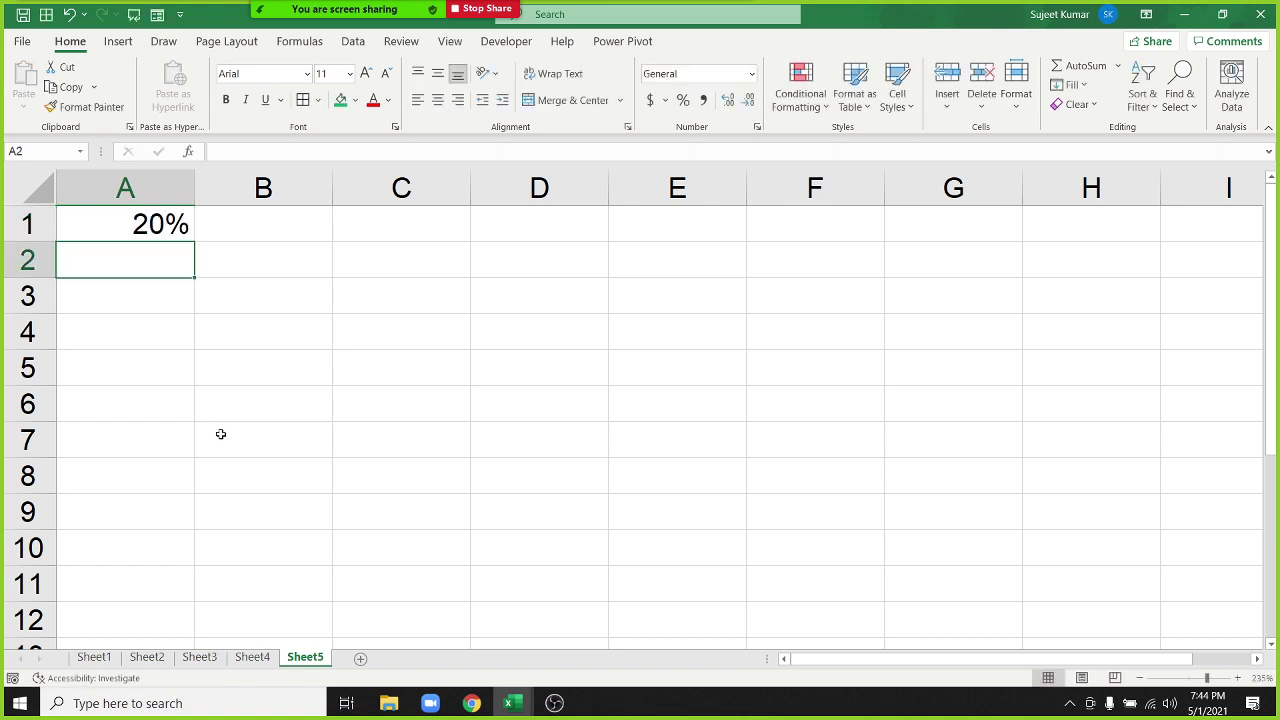
{"action": "key", "text": "Up"}
{"action": "key", "text": "Right"}
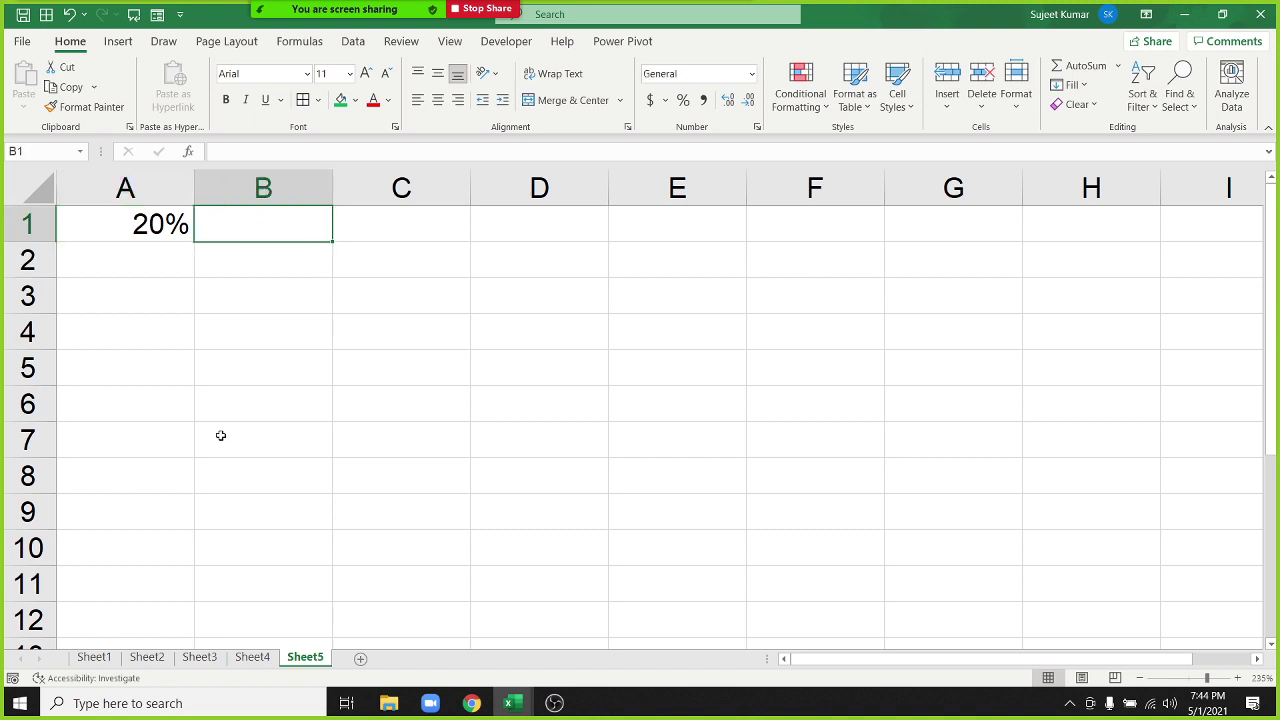
Step: Enter 20 in B1 formatted as a percentage (2000%), and the note 1=100% in B2
{"action": "type", "text": "20"}
{"action": "key", "text": "Return"}
{"action": "key", "text": "Up"}
{"action": "left_click", "coordinate": [683, 101]}
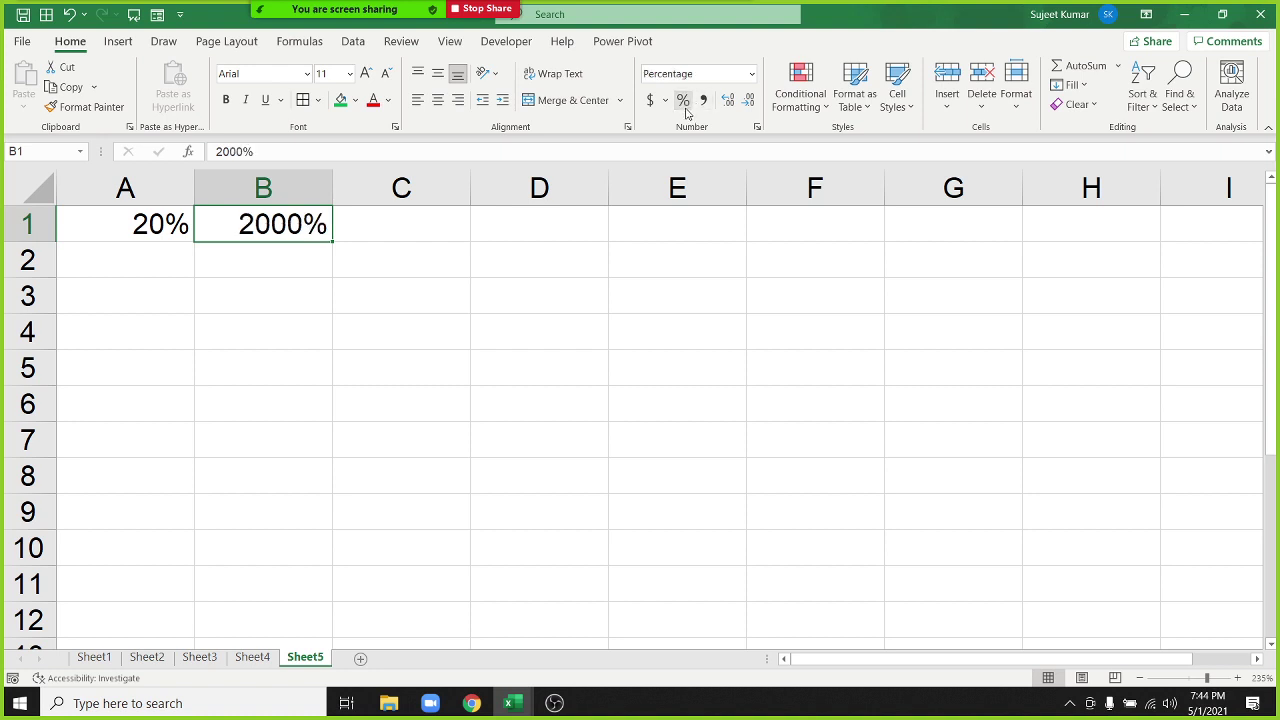
{"action": "key", "text": "Return"}
{"action": "type", "text": "1"}
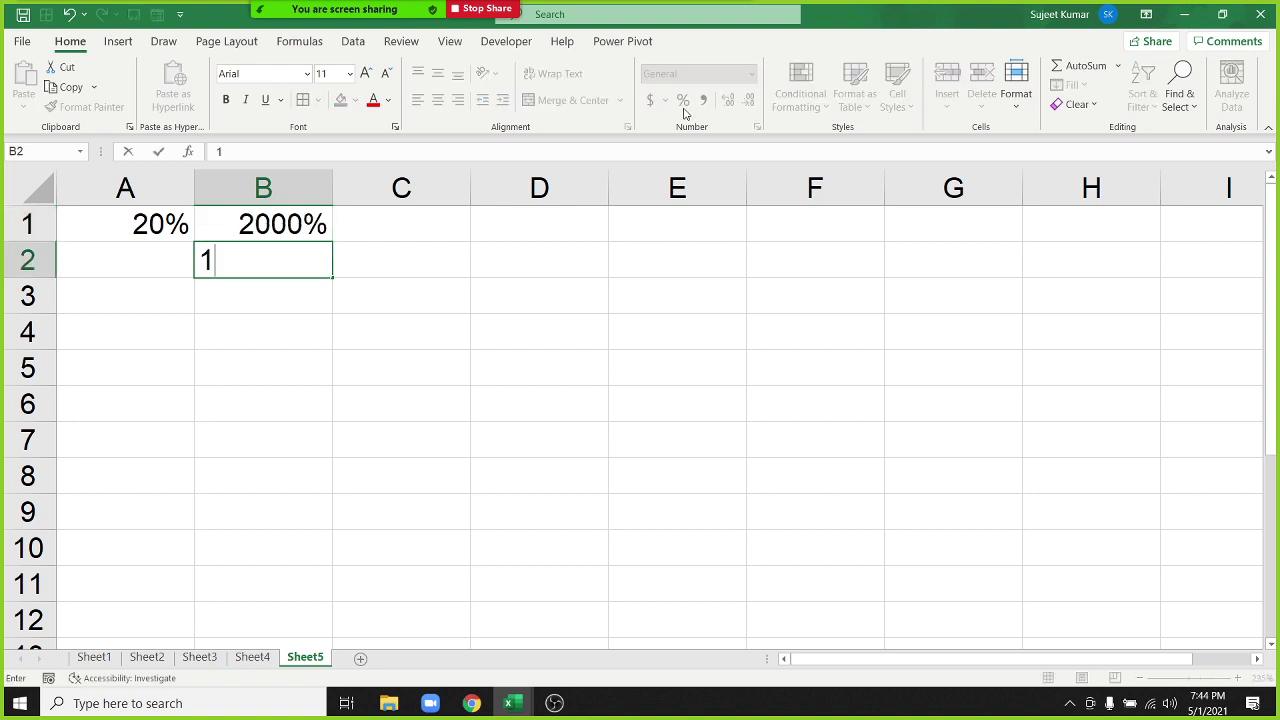
{"action": "type", "text": "=100"}
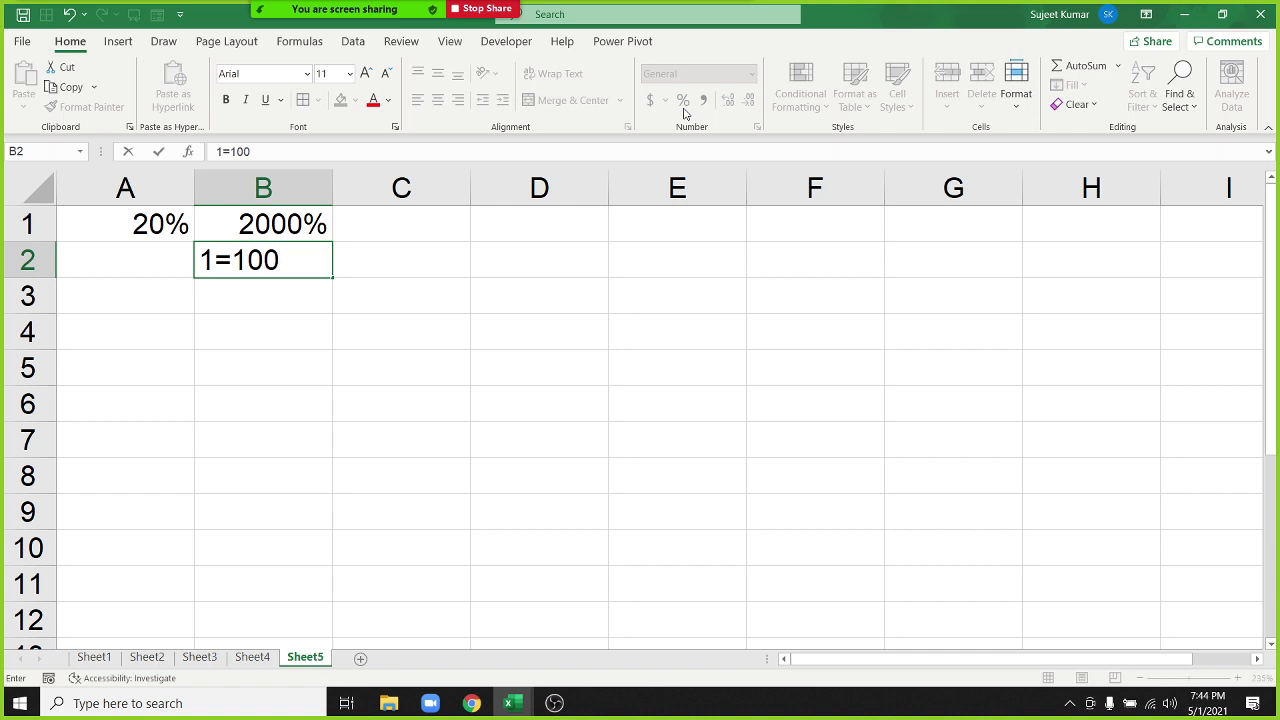
{"action": "type", "text": "%"}
{"action": "key", "text": "Return"}
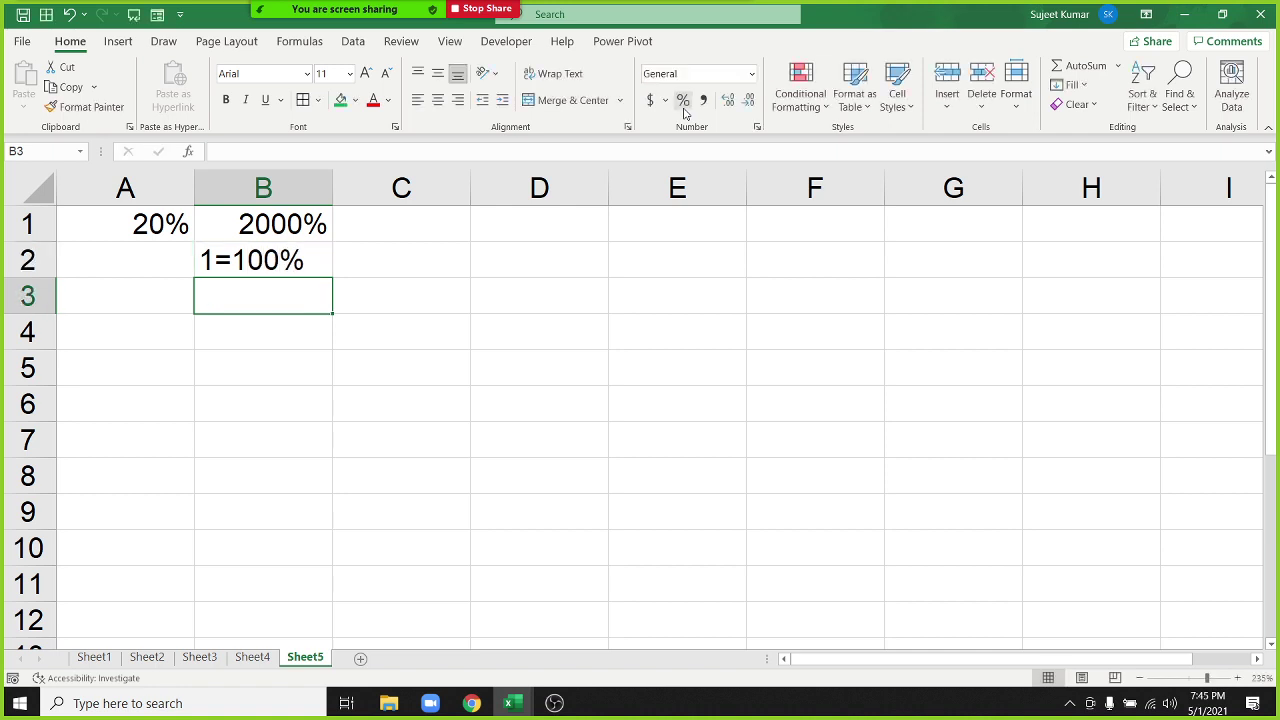
{"action": "key", "text": "Up"}
{"action": "key", "text": "Up"}
{"action": "key", "text": "Right"}
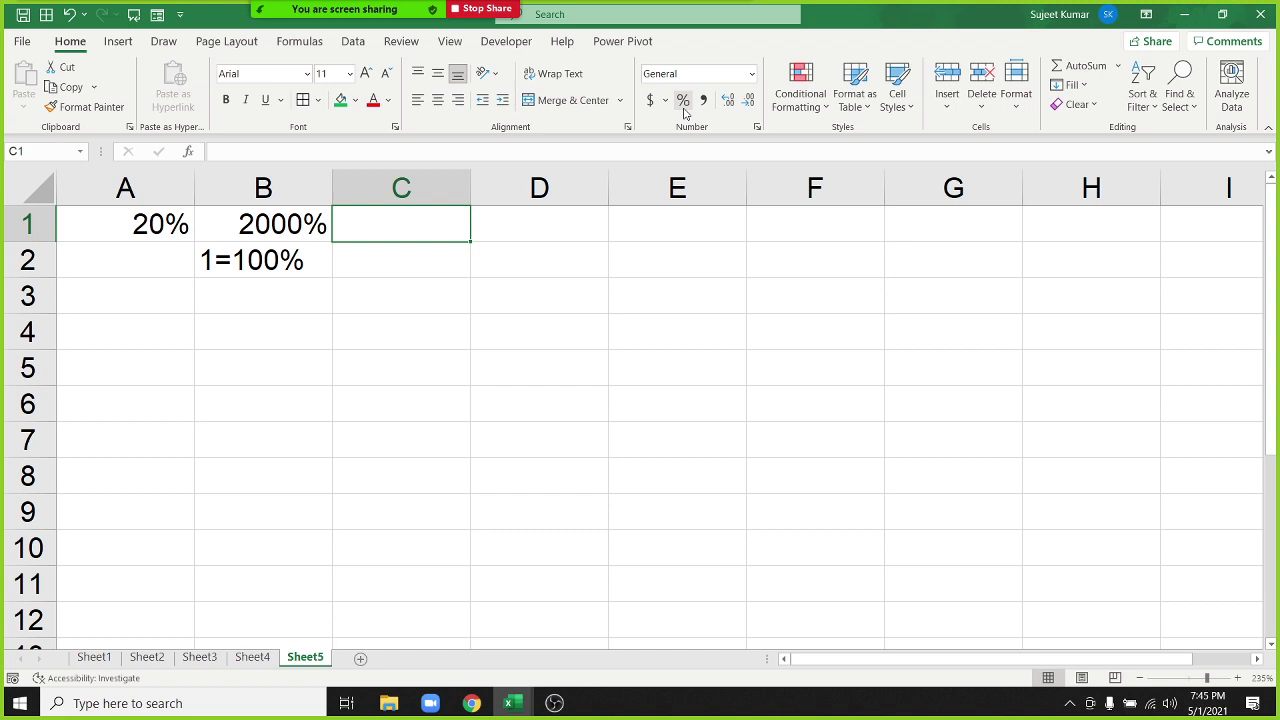
Step: Step between A1, B1, B2 and C1 to review the 20%, 2000% and 1=100% entries
{"action": "key", "text": "Left"}
{"action": "key", "text": "Left"}
{"action": "key", "text": "Right"}
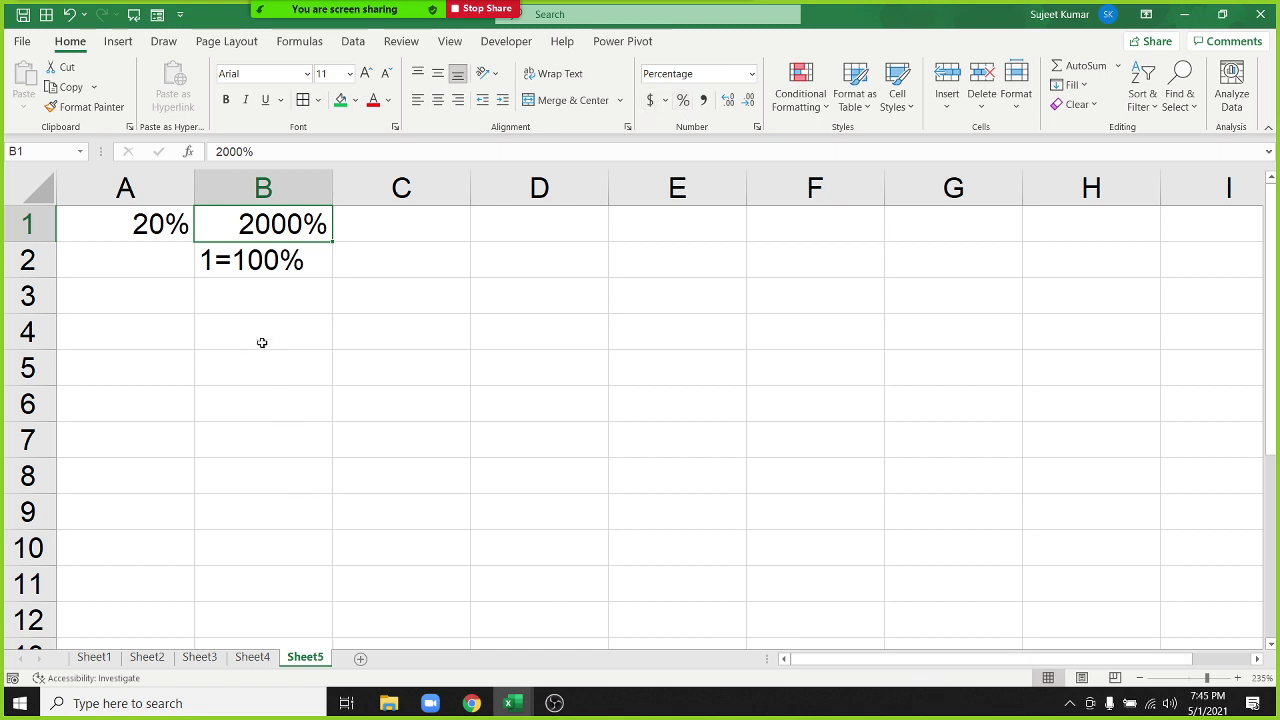
{"action": "left_click", "coordinate": [277, 268]}
{"action": "left_click", "coordinate": [267, 213]}
{"action": "key", "text": "Down"}
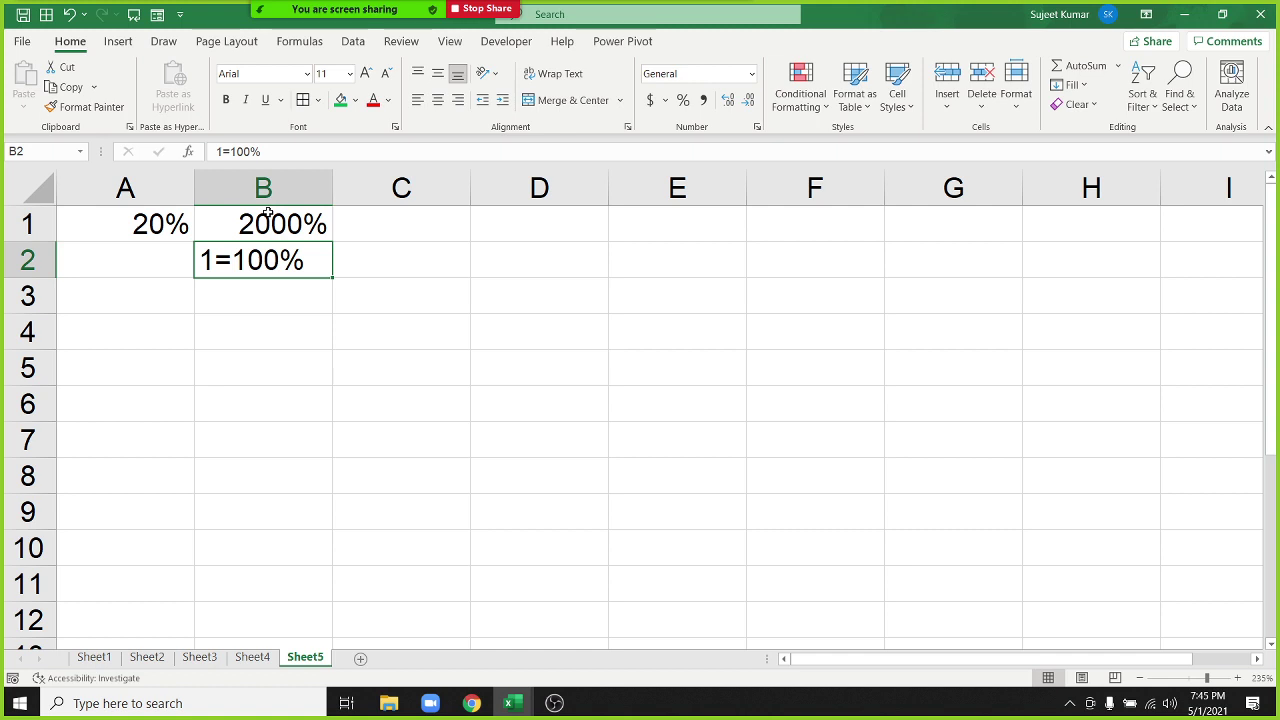
{"action": "key", "text": "Right"}
{"action": "key", "text": "Up"}
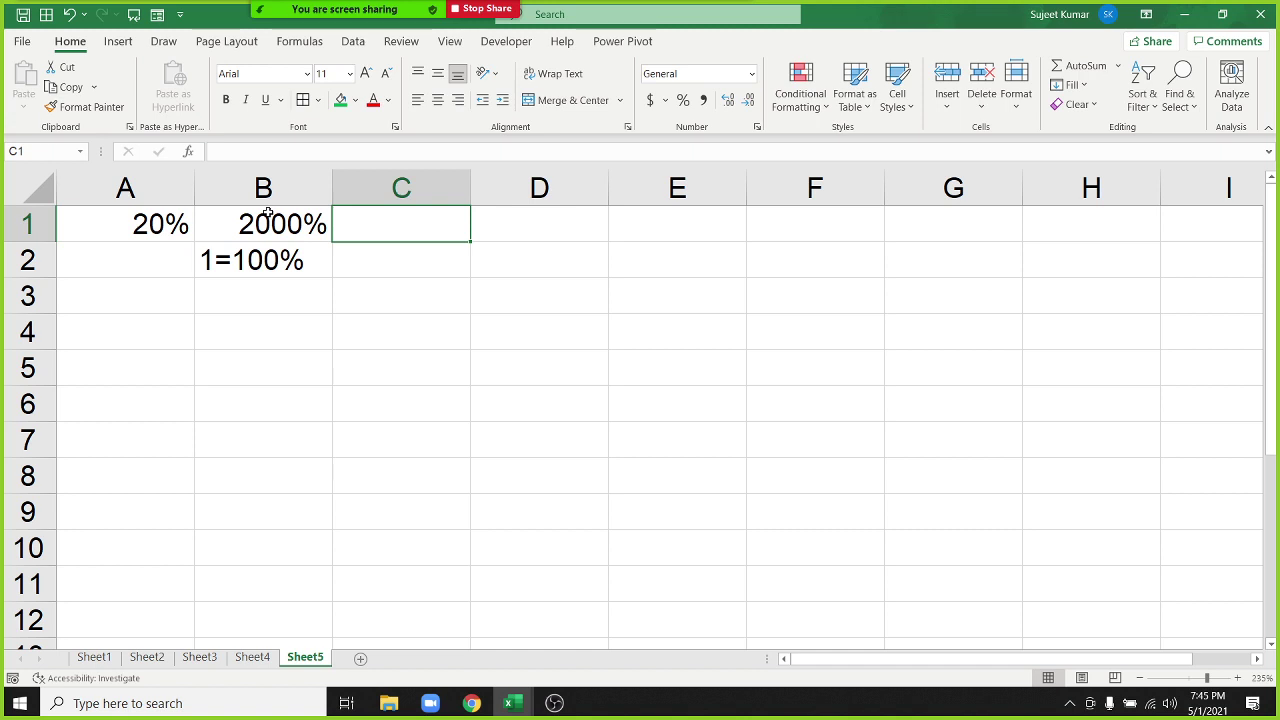
{"action": "key", "text": "Down"}
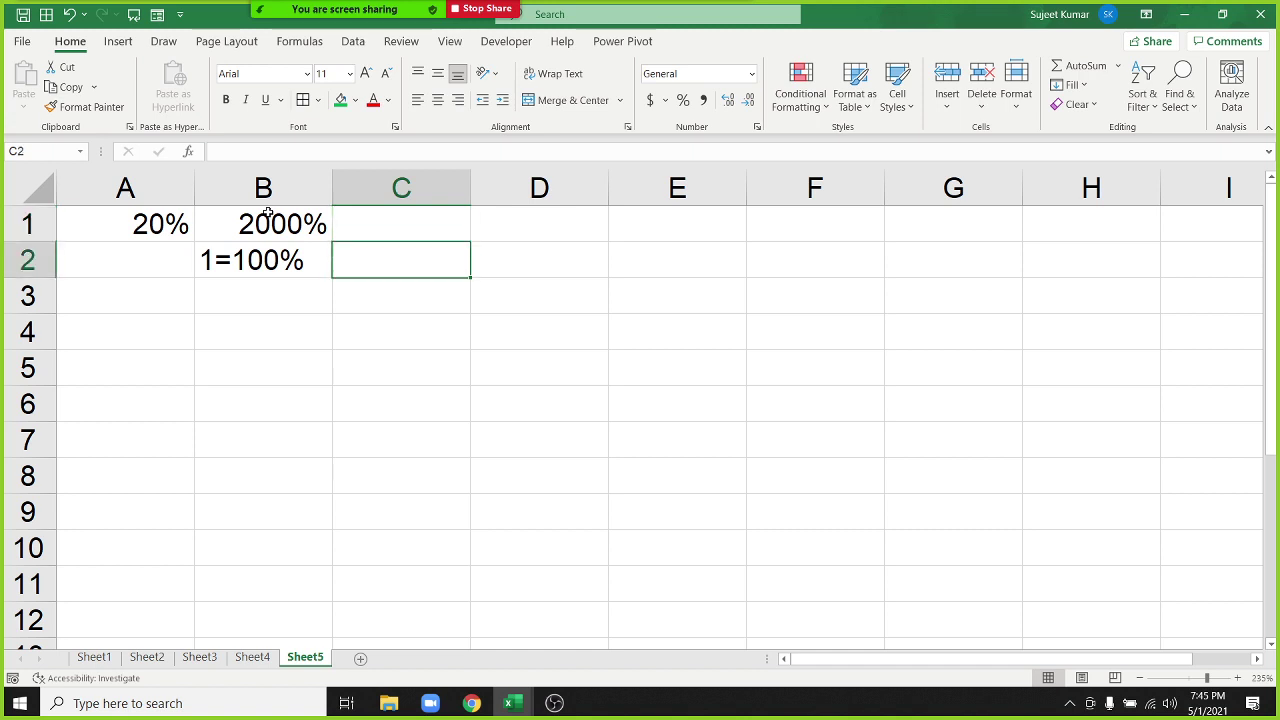
{"action": "key", "text": "Up"}
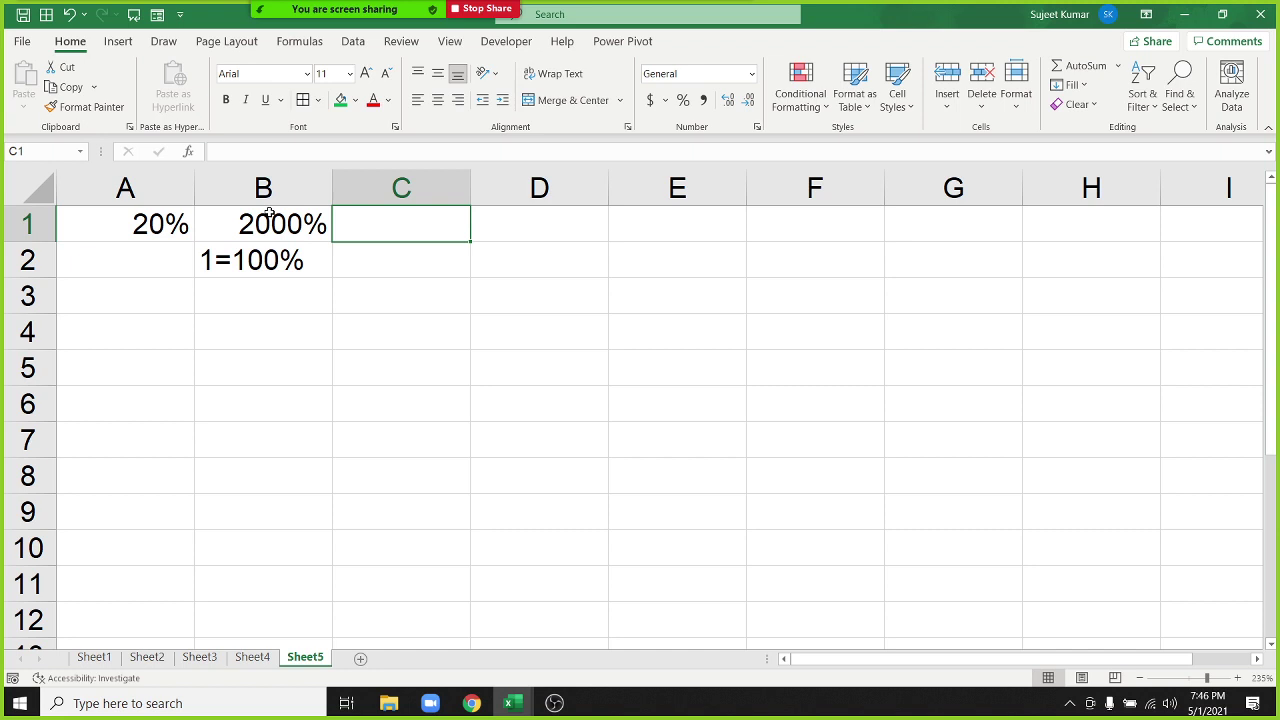
{"action": "key", "text": "Down"}
{"action": "key", "text": "Up"}
{"action": "key", "text": "Left"}
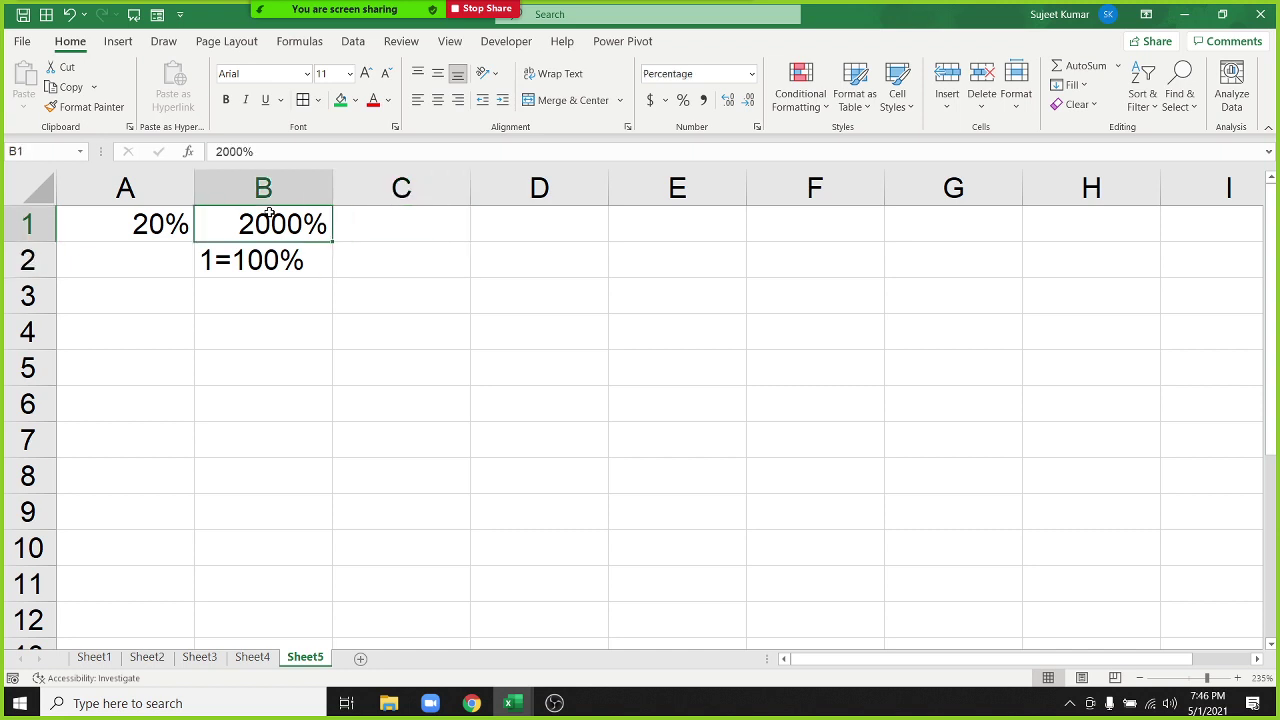
{"action": "key", "text": "Right"}
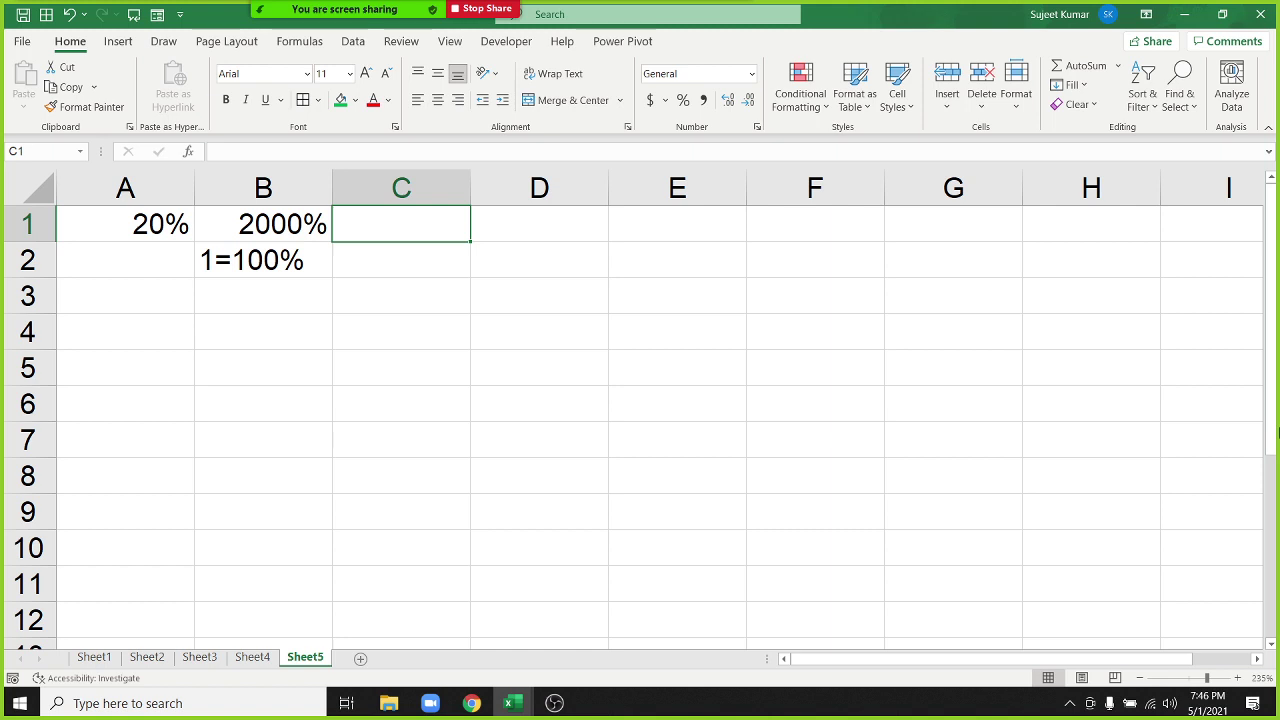
Step: Enter 0.20 in C1 and apply Percent Style so it shows 20%
{"action": "type", "text": "0."}
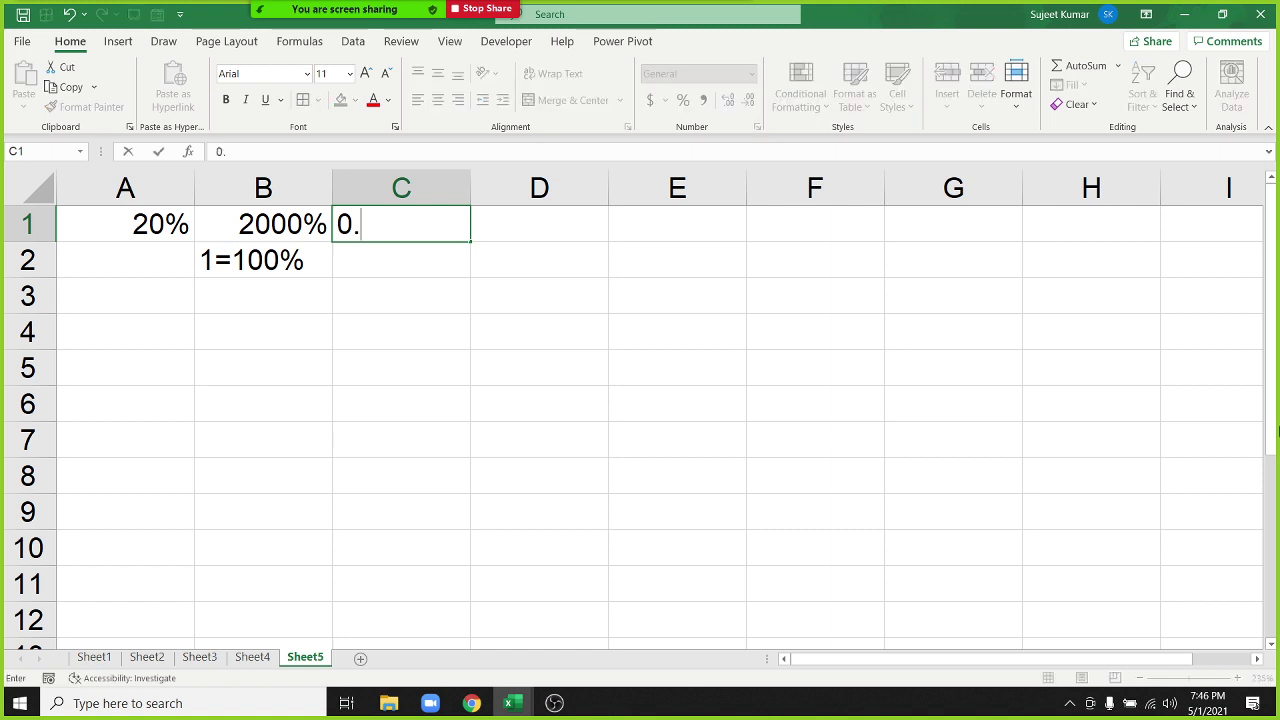
{"action": "type", "text": "20"}
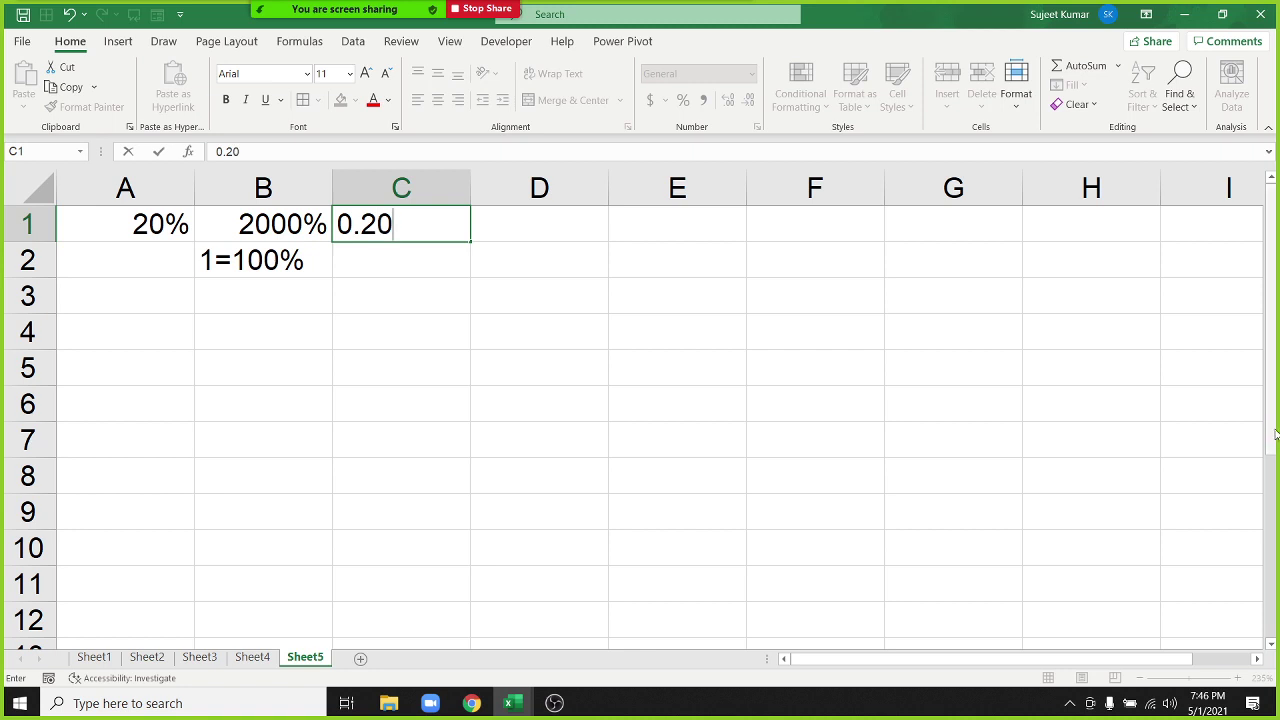
{"action": "key", "text": "Return"}
{"action": "key", "text": "Up"}
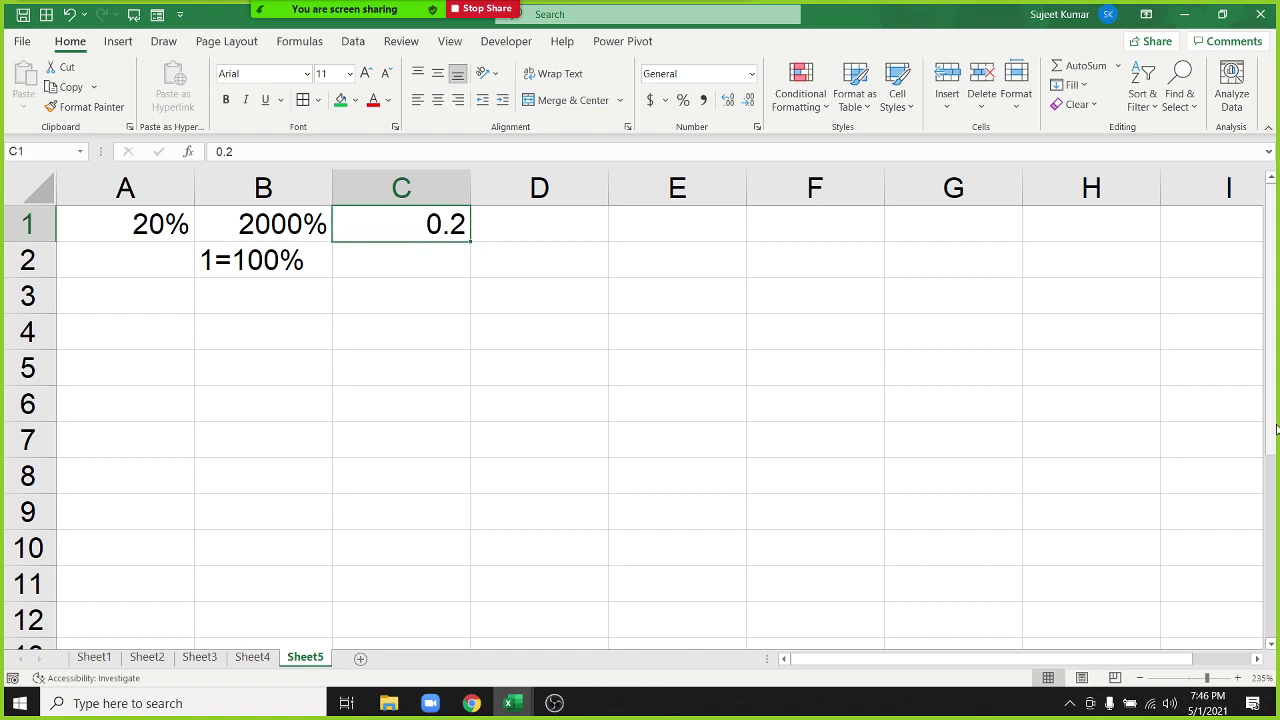
{"action": "left_click", "coordinate": [680, 103]}
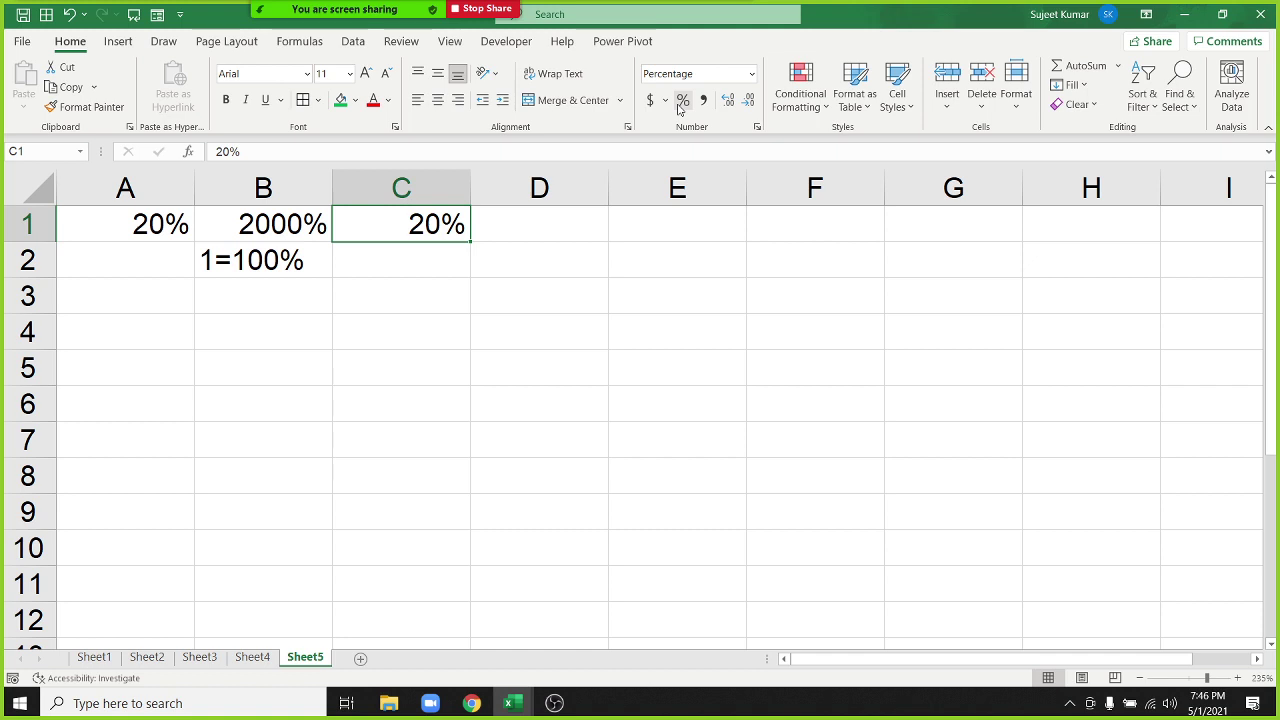
{"action": "key", "text": "Down"}
{"action": "key", "text": "Down"}
{"action": "key", "text": "Down"}
{"action": "key", "text": "Down"}
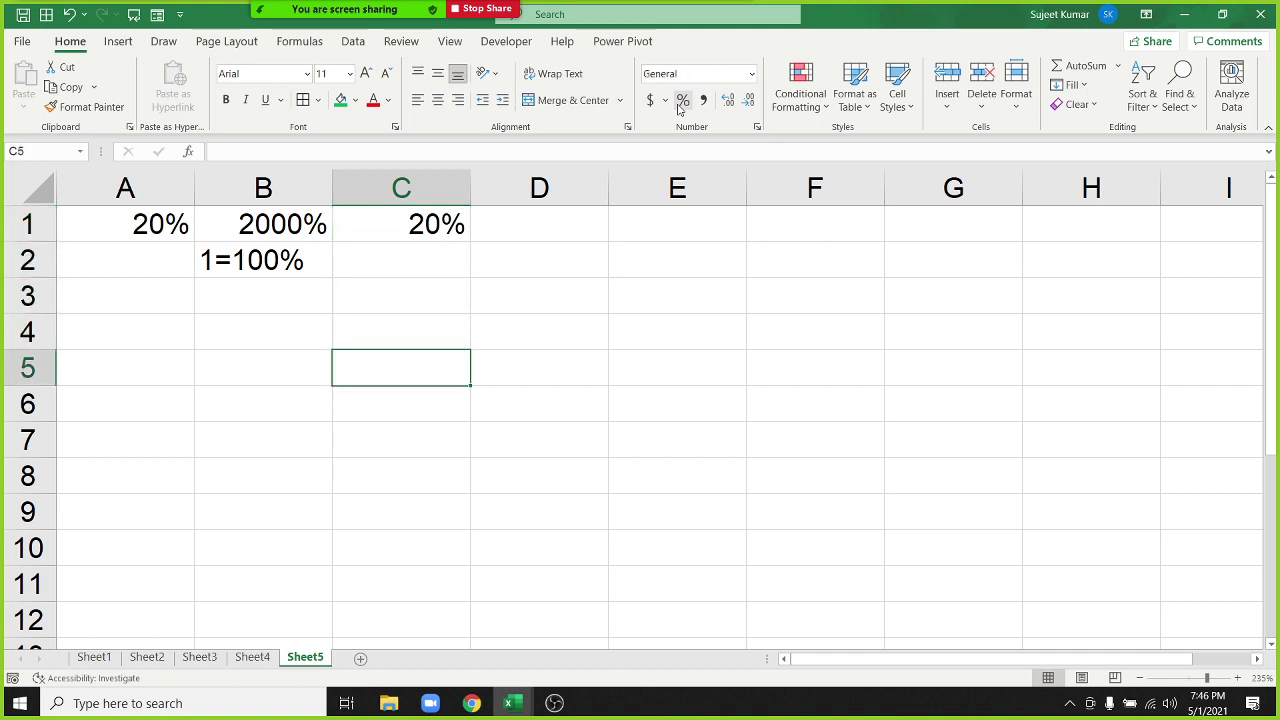
{"action": "key", "text": "Left"}
{"action": "key", "text": "Left"}
{"action": "key", "text": "Up"}
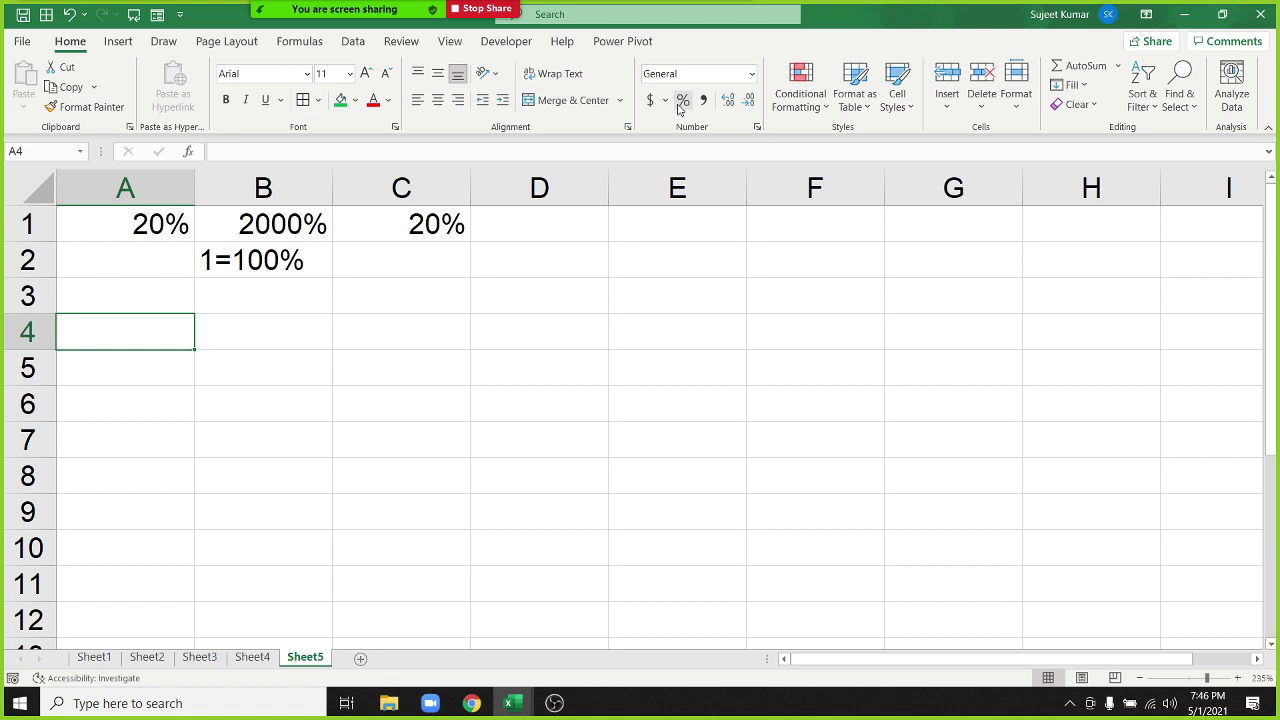
Step: Label A4 with % and enter =RANDBETWEEN(10,90) in A5, correcting the separator to a comma
{"action": "type", "text": "%"}
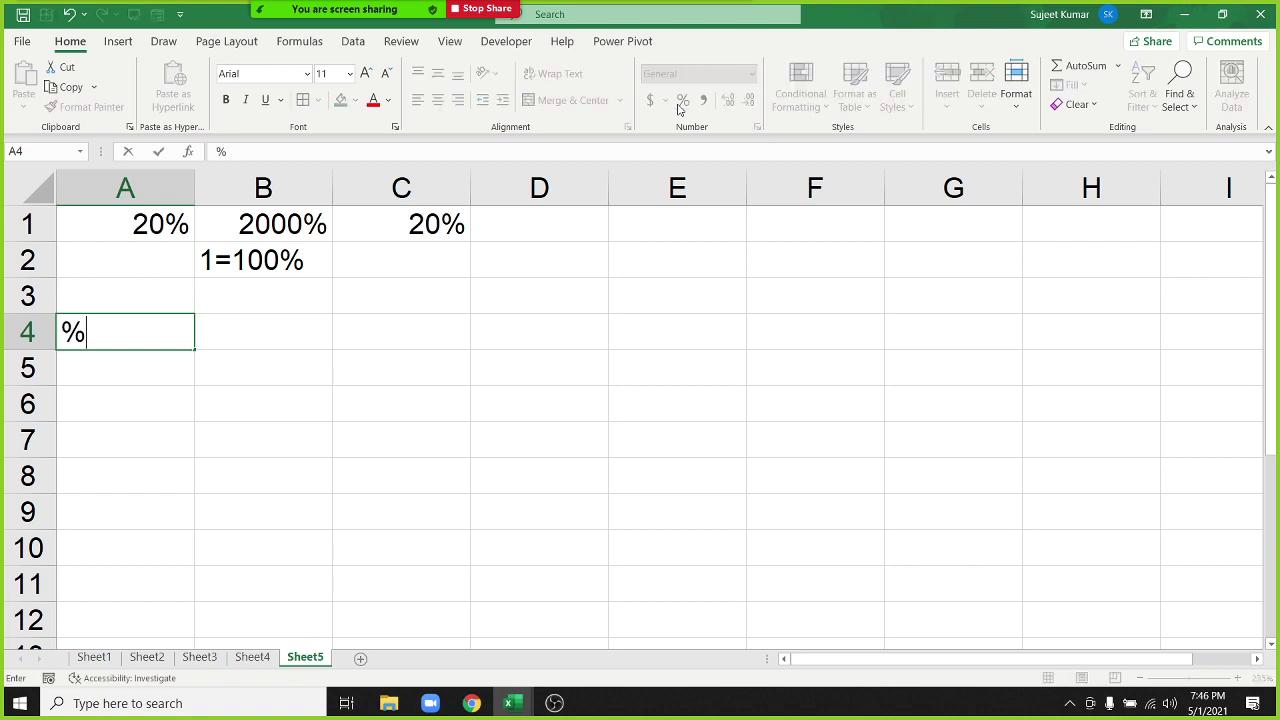
{"action": "key", "text": "Return"}
{"action": "type", "text": "=r"}
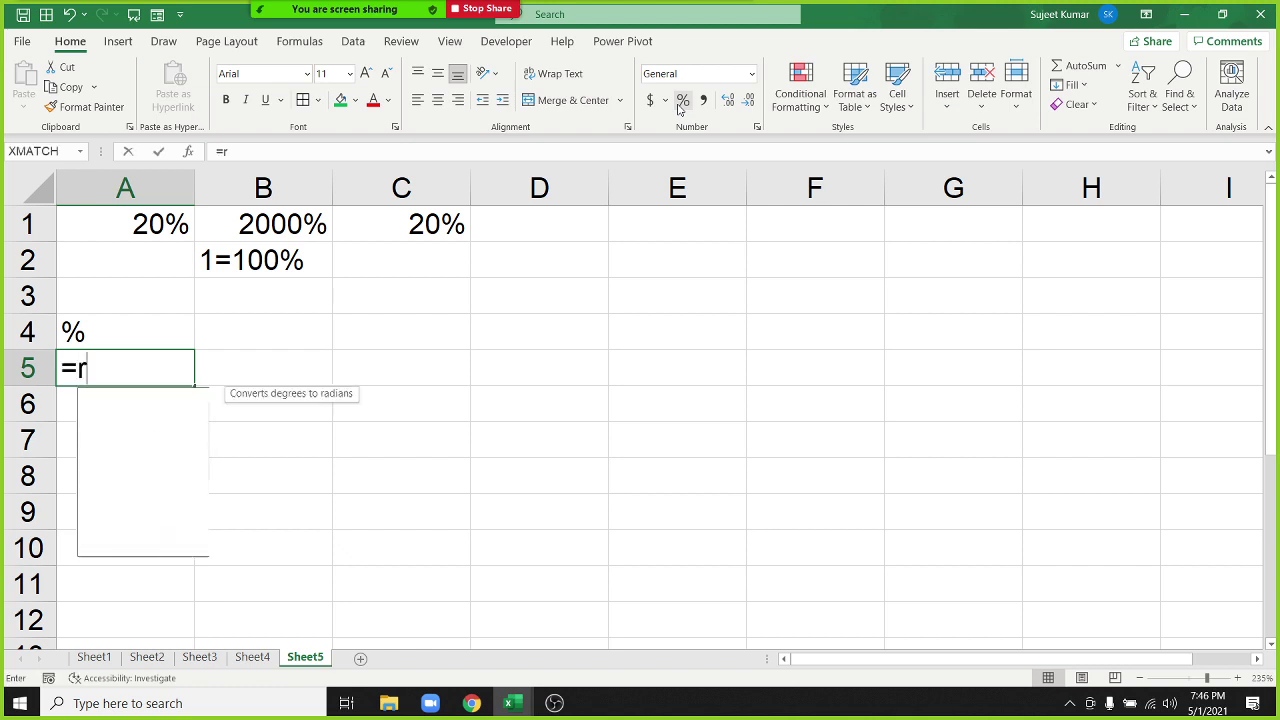
{"action": "type", "text": "a"}
{"action": "key", "text": "Down"}
{"action": "key", "text": "Down"}
{"action": "key", "text": "Down"}
{"action": "key", "text": "Tab"}
{"action": "type", "text": "10"}
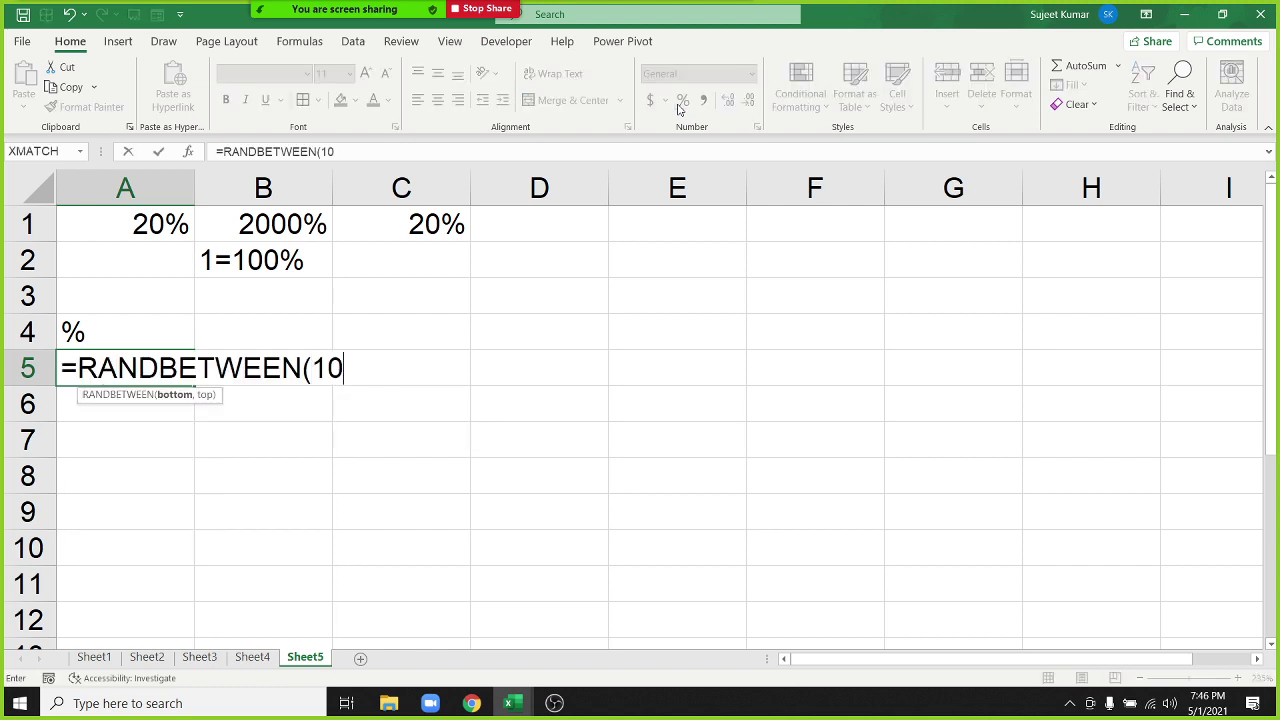
{"action": "type", "text": ".90"}
{"action": "key", "text": "Return"}
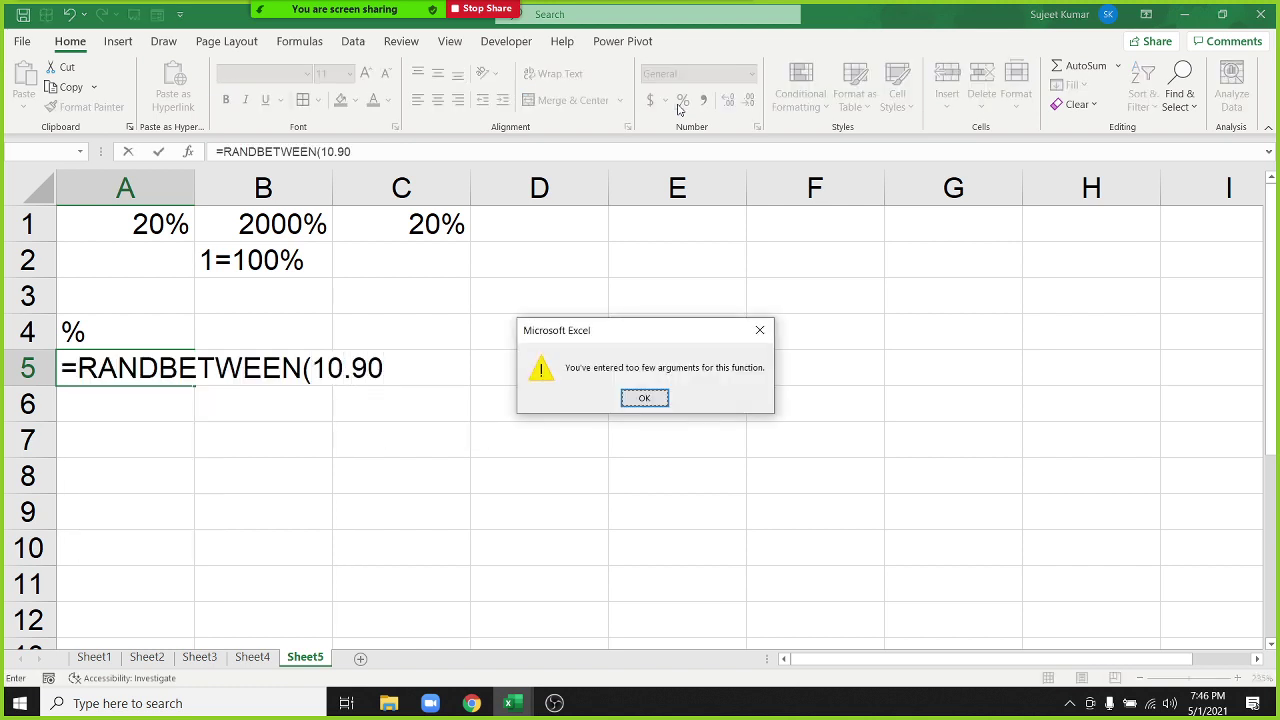
{"action": "key", "text": "Return"}
{"action": "key", "text": "Left"}
{"action": "key", "text": "Right"}
{"action": "key", "text": "Right"}
{"action": "key", "text": "Right"}
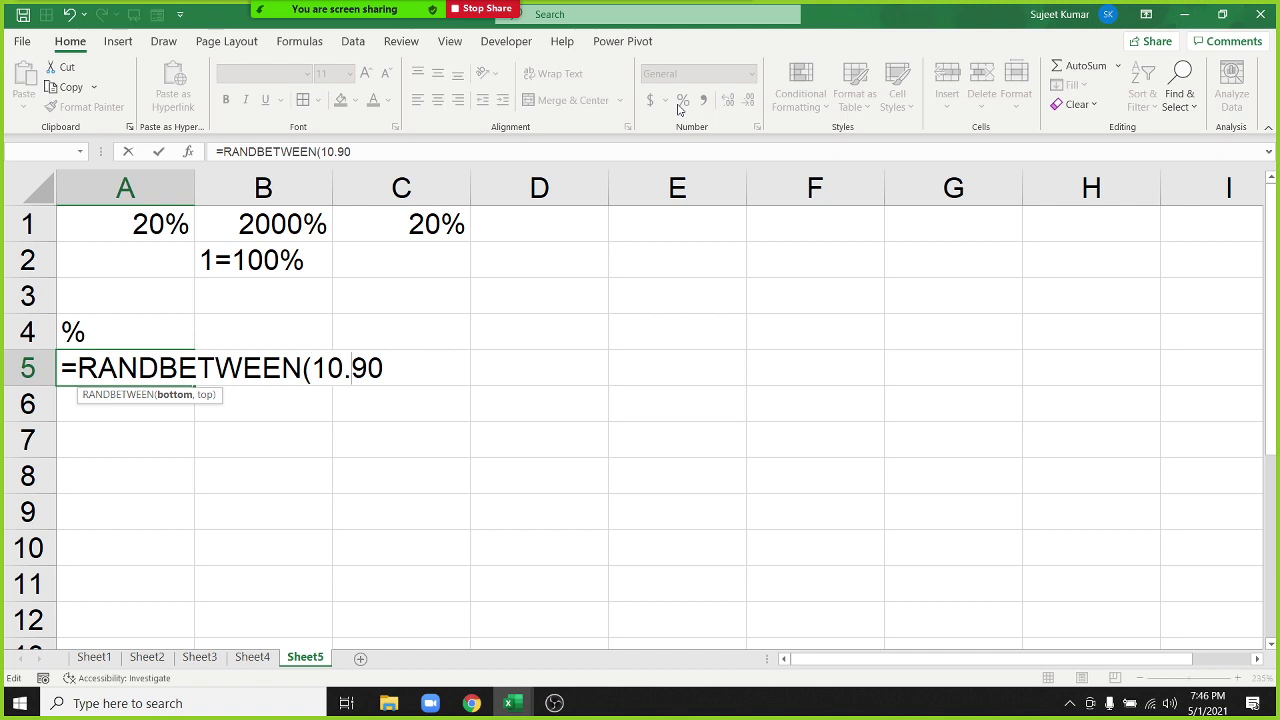
{"action": "key", "text": "BackSpace"}
{"action": "type", "text": ","}
{"action": "key", "text": "Return"}
{"action": "key", "text": "Up"}
Step: Fill the formula across A5:G12 and paste the block back as fixed values
{"action": "key", "text": "shift+Right"}
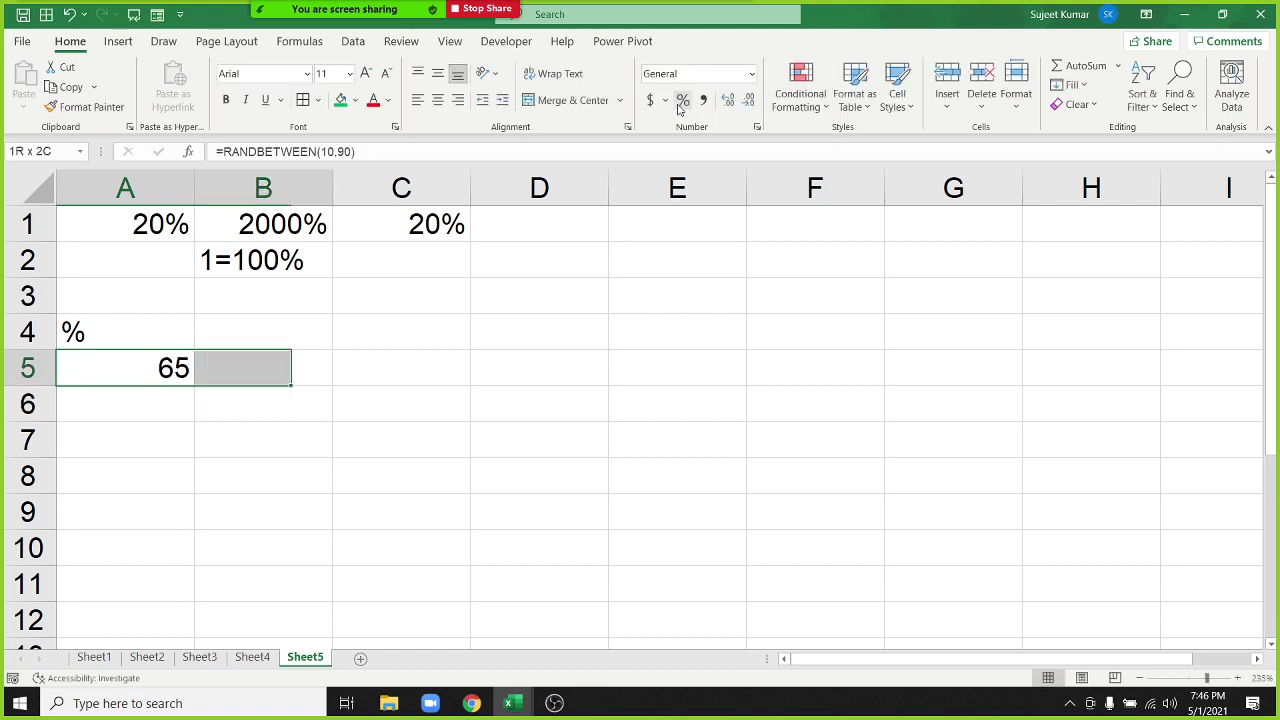
{"action": "key", "text": "shift+Right"}
{"action": "key", "text": "shift+Right"}
{"action": "key", "text": "shift+Right"}
{"action": "key", "text": "shift+Right"}
{"action": "key", "text": "shift+Right"}
{"action": "key", "text": "shift+Down"}
{"action": "key", "text": "shift+Down"}
{"action": "key", "text": "shift+Down"}
{"action": "key", "text": "shift+Down"}
{"action": "key", "text": "shift+Down"}
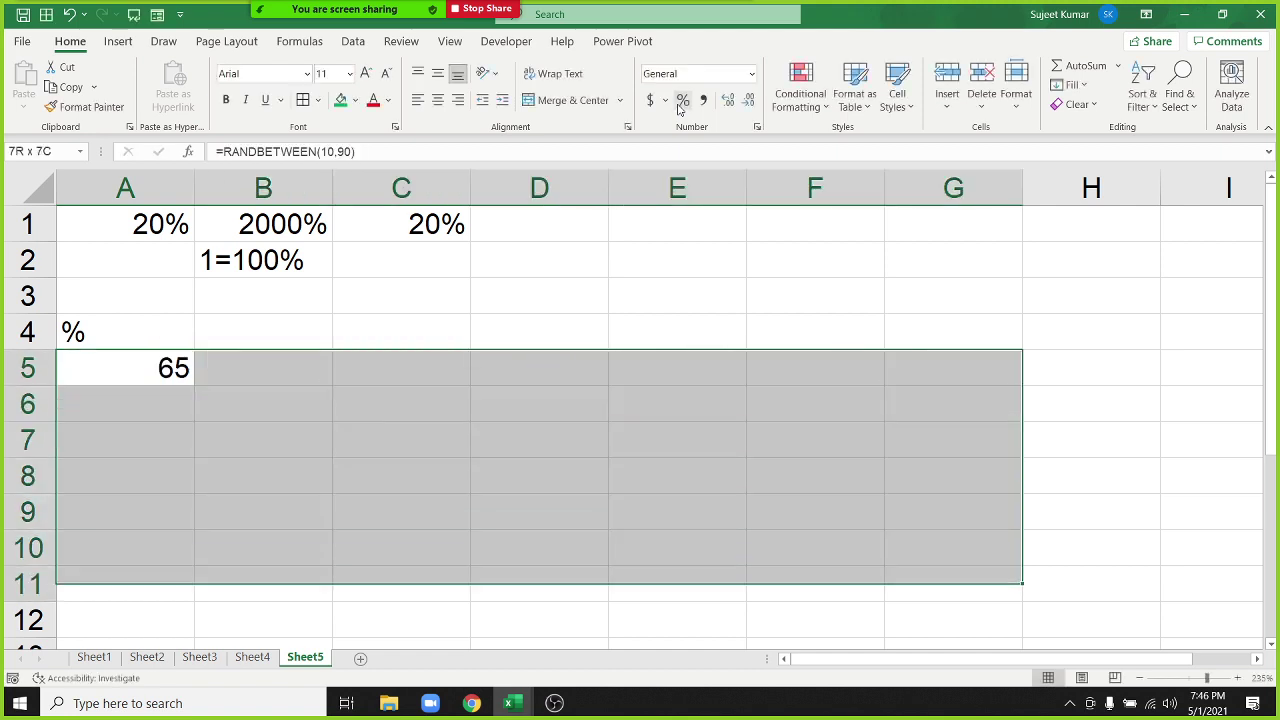
{"action": "key", "text": "shift+Down"}
{"action": "key", "text": "ctrl+r"}
{"action": "key", "text": "ctrl+d"}
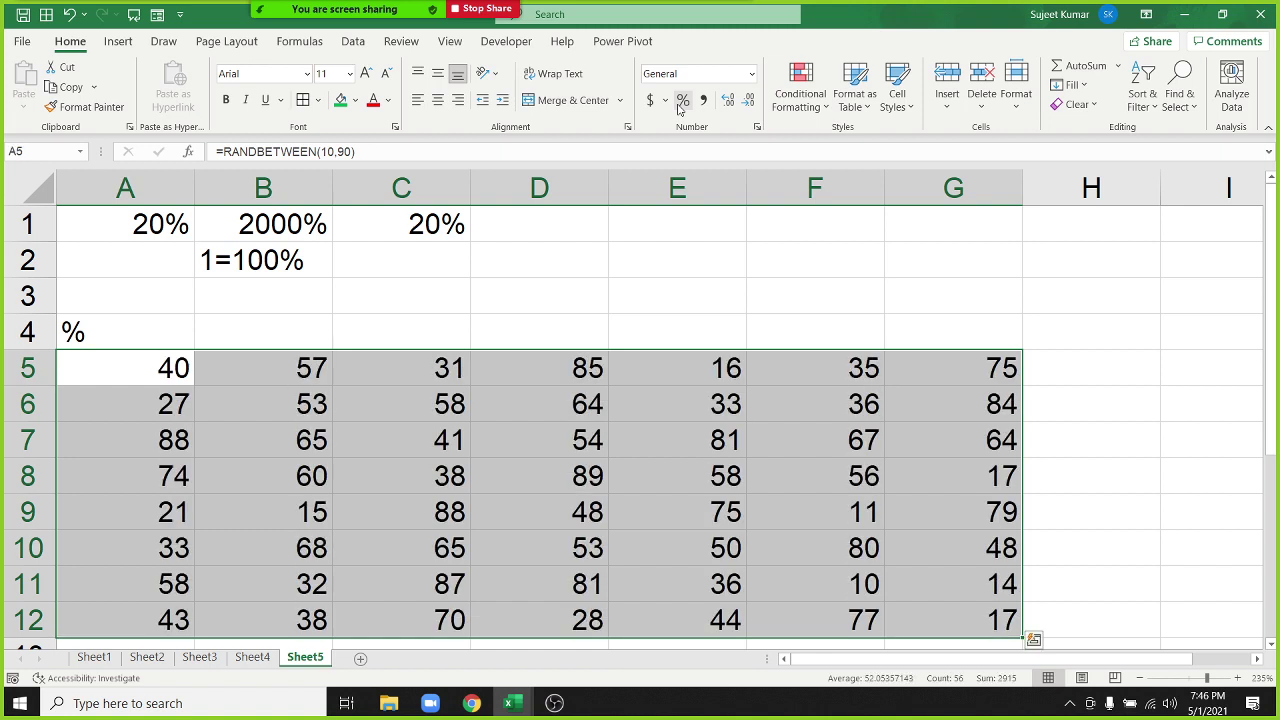
{"action": "key", "text": "ctrl+c"}
{"action": "left_click", "coordinate": [24, 107]}
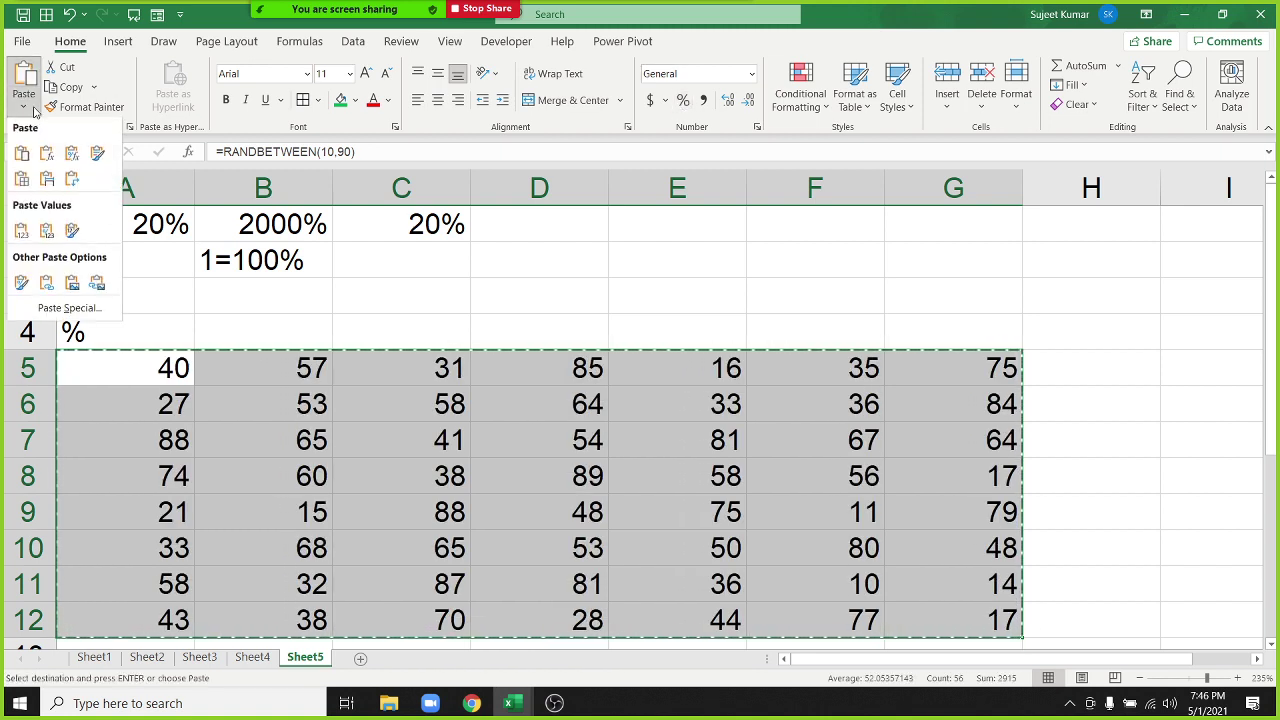
{"action": "left_click", "coordinate": [27, 226]}
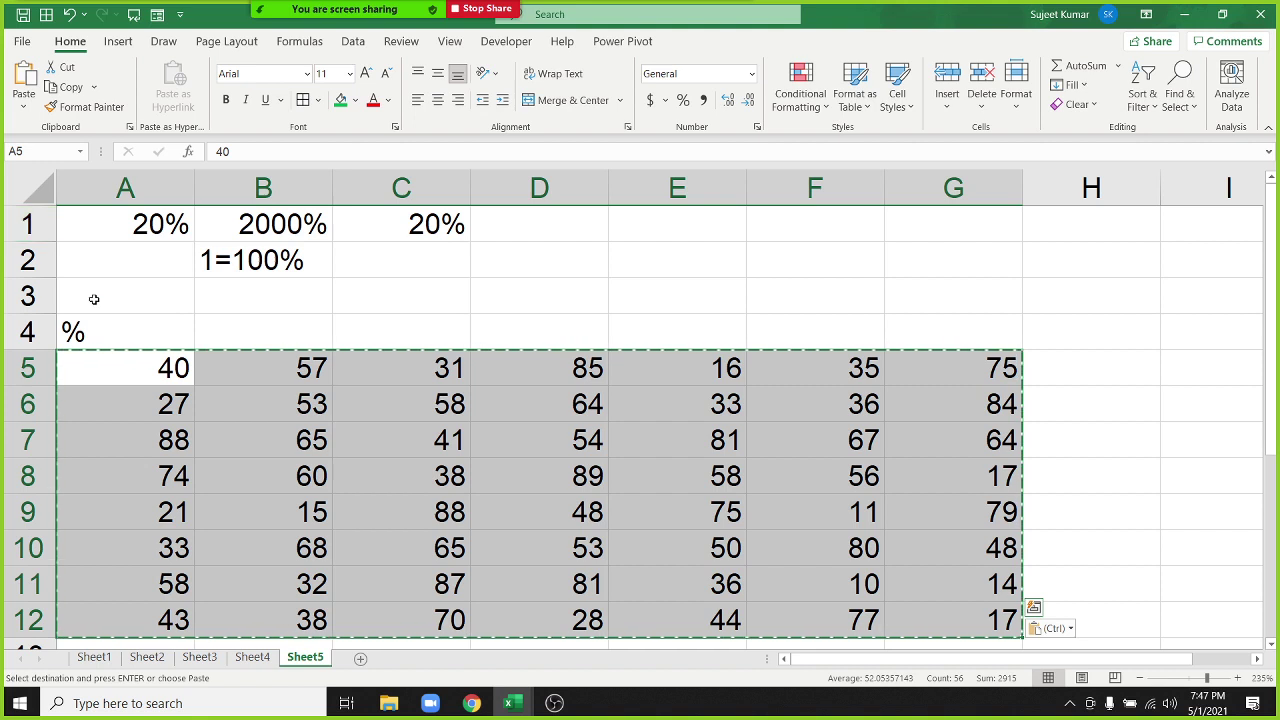
{"action": "left_click", "coordinate": [142, 383]}
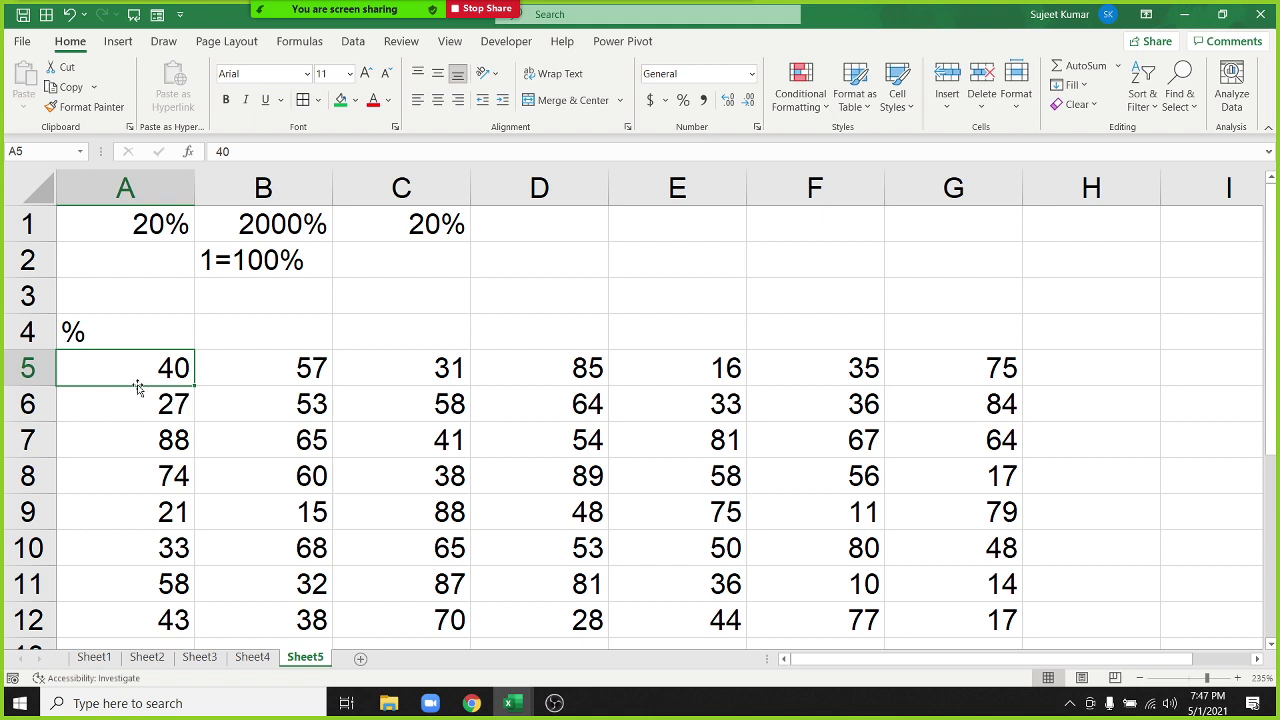
Step: Enter 500 in E3, 40% in F3 and the formula =E3*F3 in G3
{"action": "key", "text": "Right"}
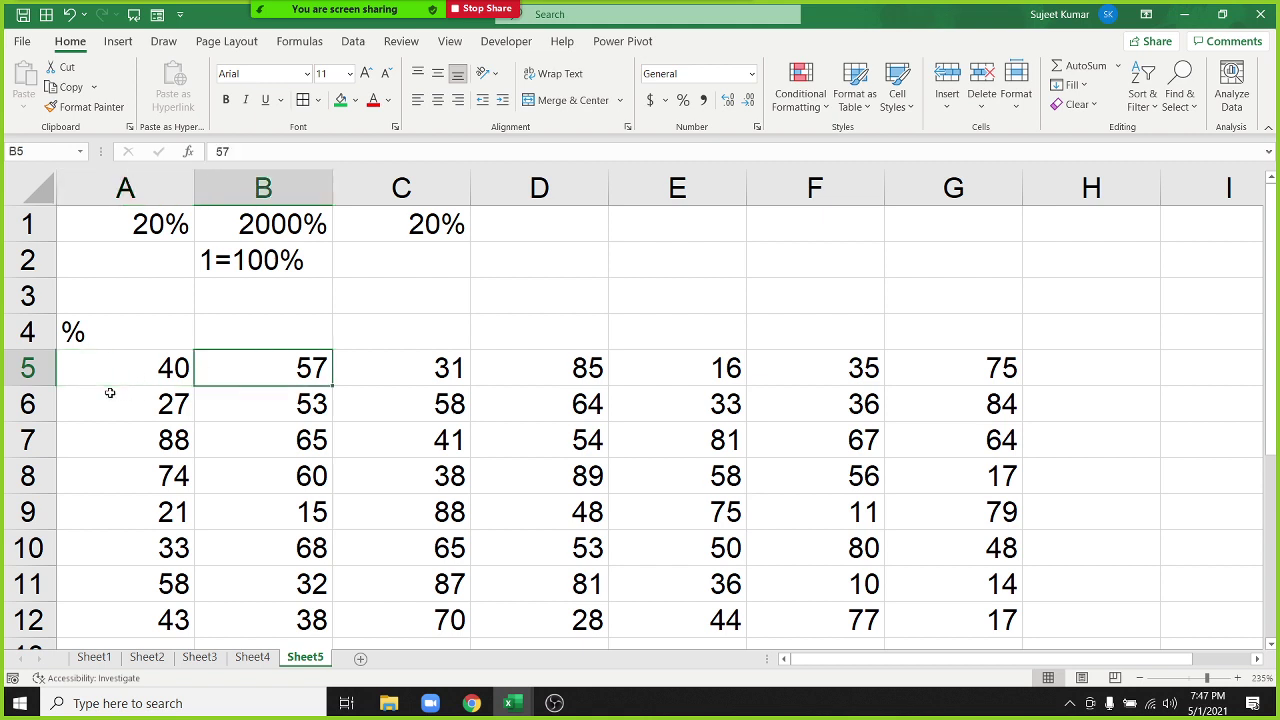
{"action": "key", "text": "Right"}
{"action": "key", "text": "Right"}
{"action": "key", "text": "Right"}
{"action": "key", "text": "Right"}
{"action": "key", "text": "Right"}
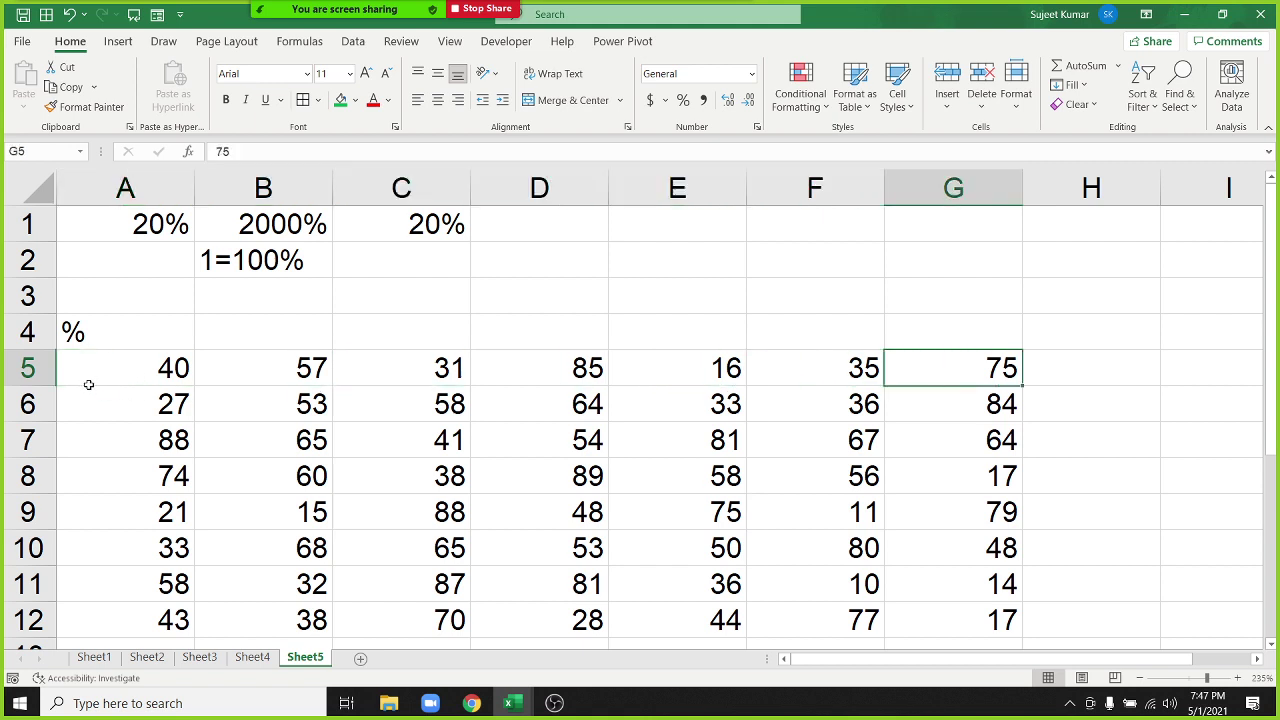
{"action": "key", "text": "Up"}
{"action": "key", "text": "Up"}
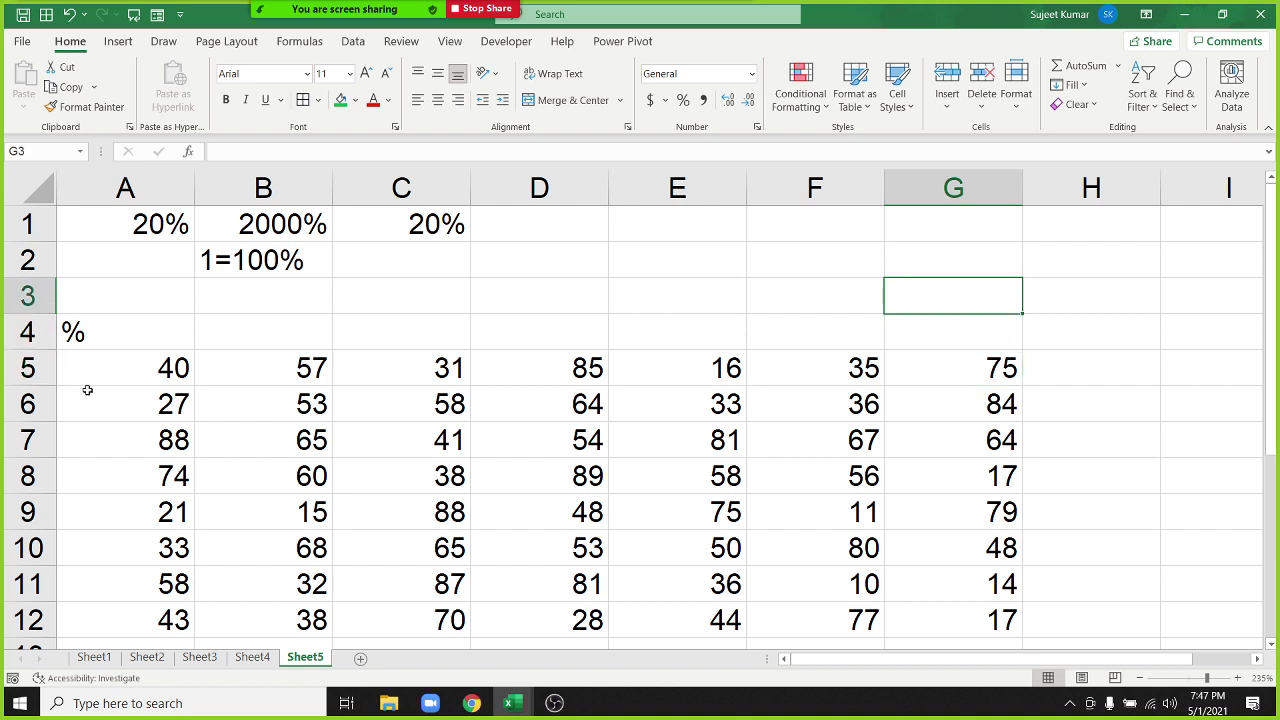
{"action": "key", "text": "Left"}
{"action": "key", "text": "Left"}
{"action": "type", "text": "500"}
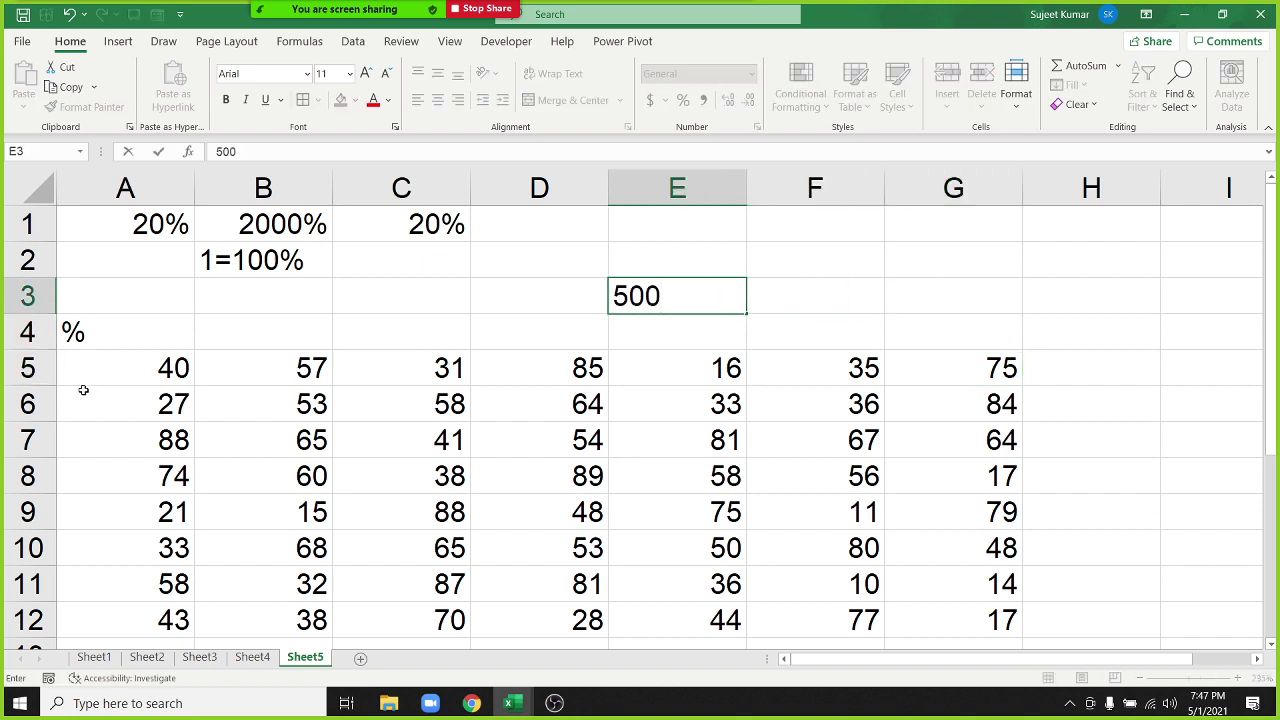
{"action": "key", "text": "Right"}
{"action": "type", "text": "40"}
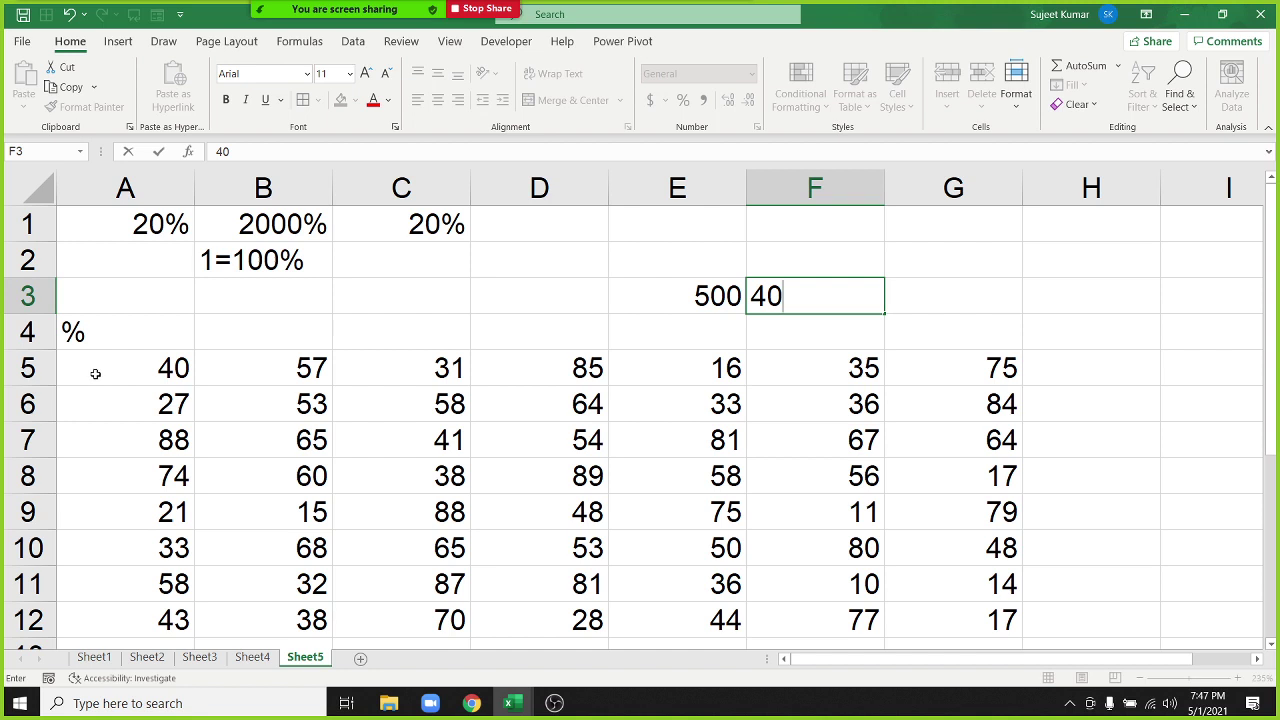
{"action": "type", "text": "%"}
{"action": "key", "text": "Return"}
{"action": "key", "text": "Right"}
{"action": "key", "text": "Up"}
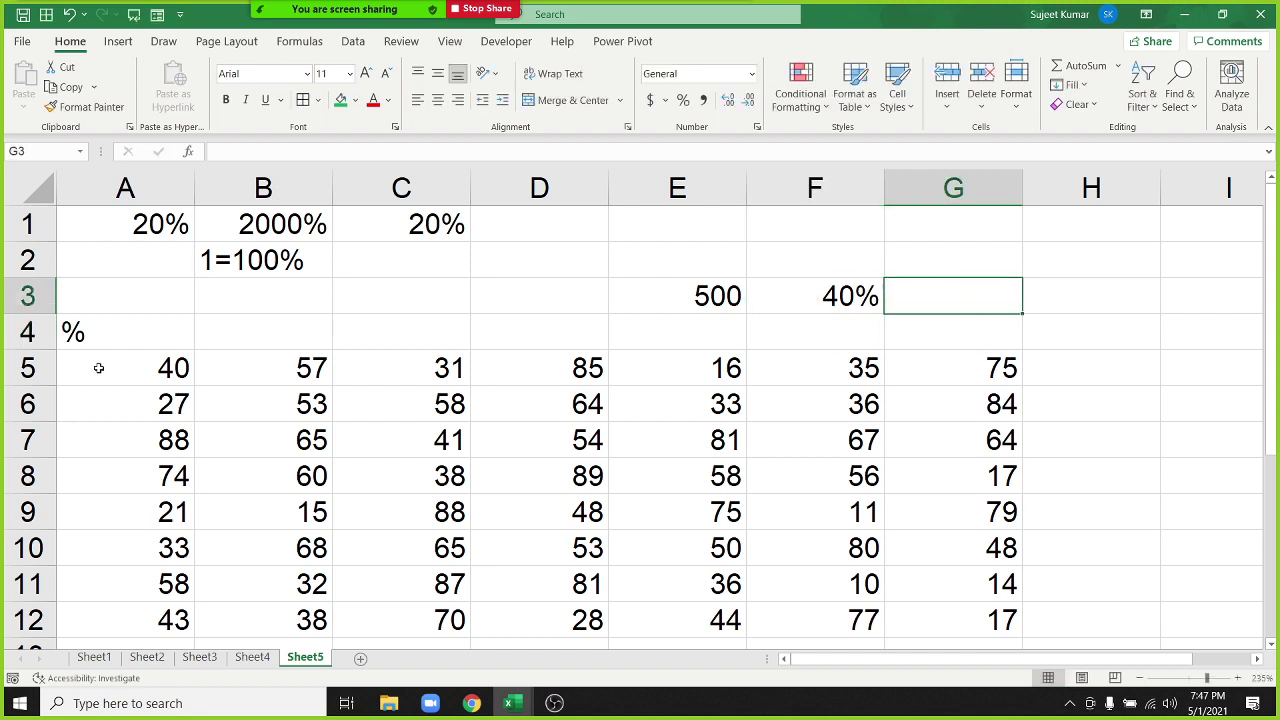
{"action": "type", "text": "="}
{"action": "key", "text": "Left"}
{"action": "key", "text": "Left"}
{"action": "type", "text": "*"}
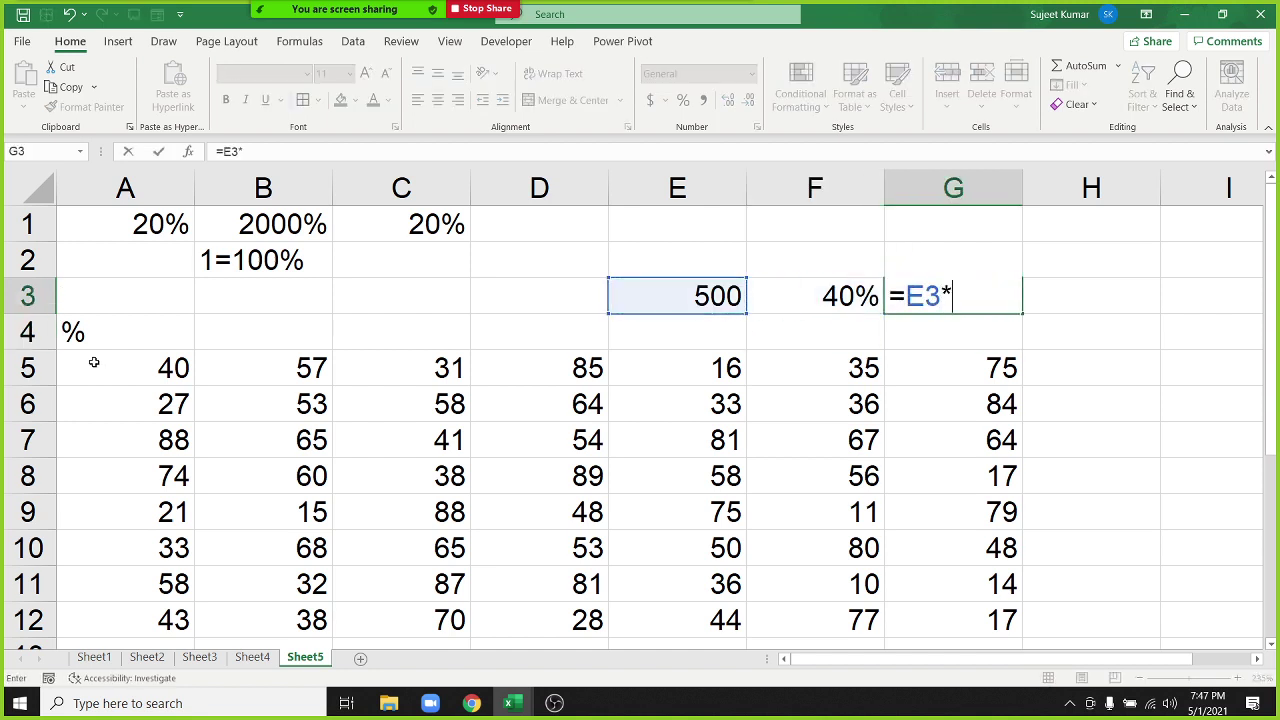
{"action": "key", "text": "Left"}
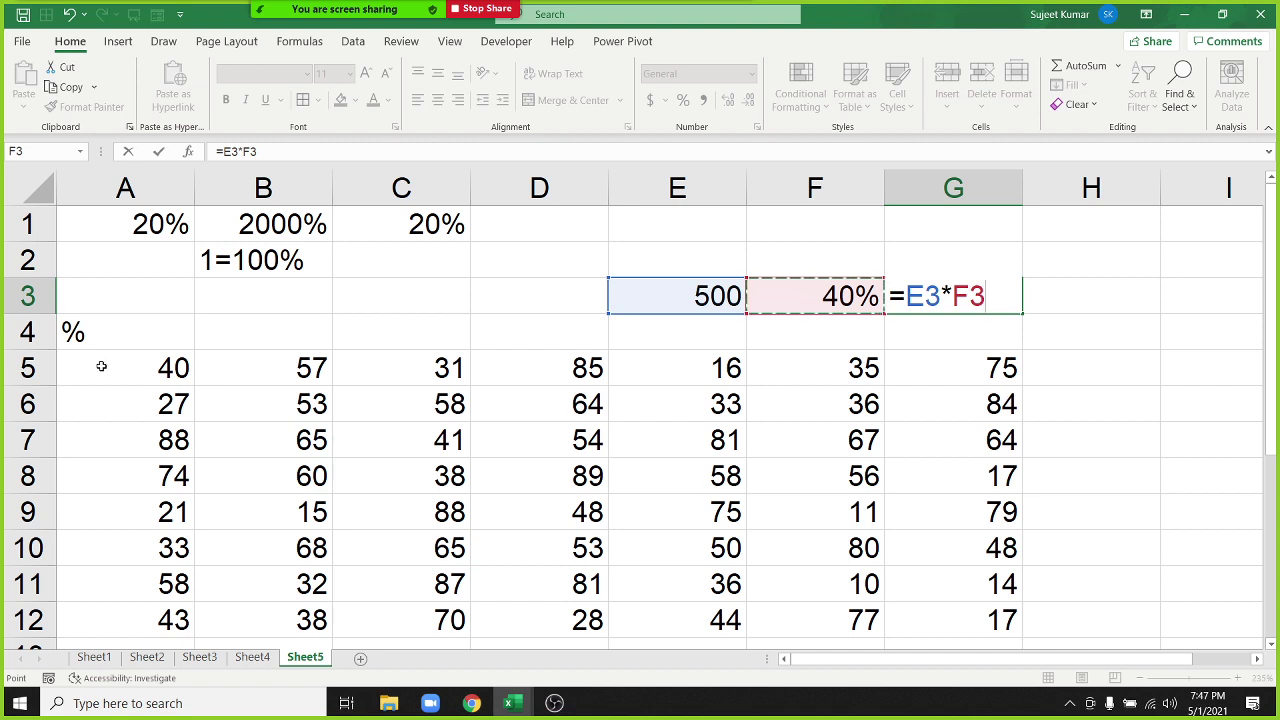
{"action": "key", "text": "Return"}
{"action": "key", "text": "Return"}
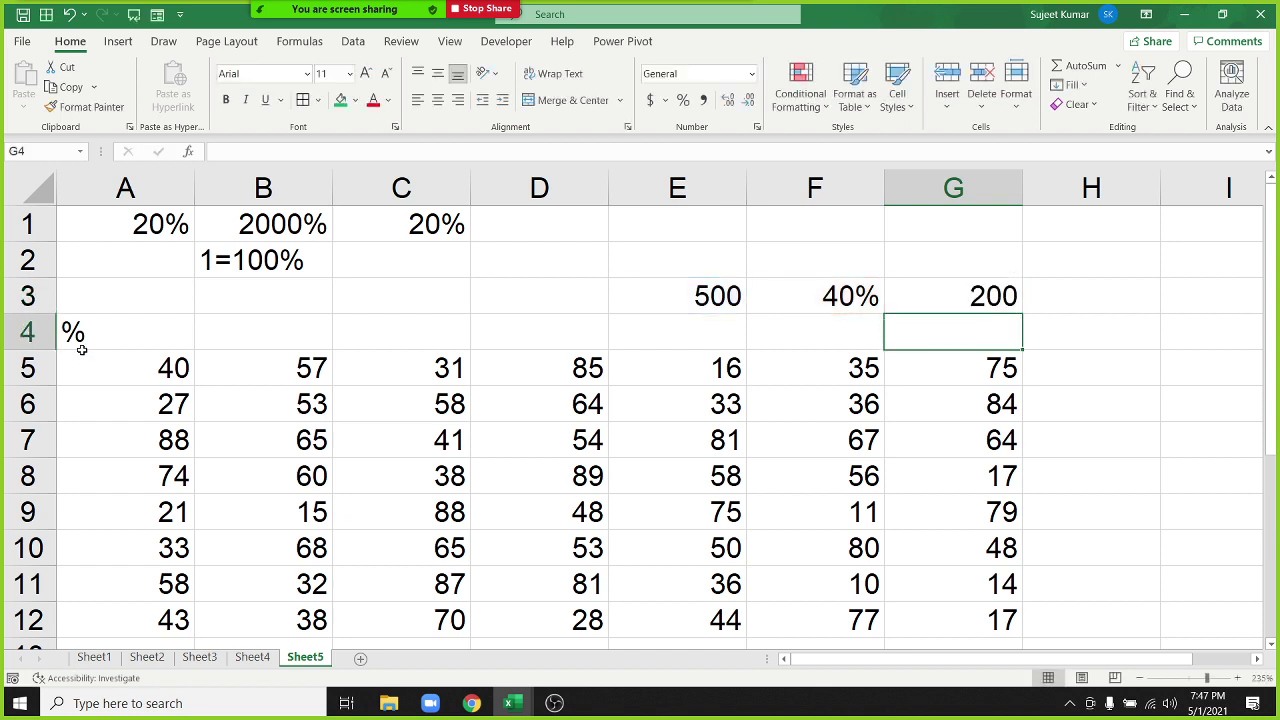
Step: Enter 40 in F2 and the formula =E3*F2 in G2, giving 20000
{"action": "key", "text": "Up"}
{"action": "key", "text": "Up"}
{"action": "key", "text": "Left"}
{"action": "type", "text": "4"}
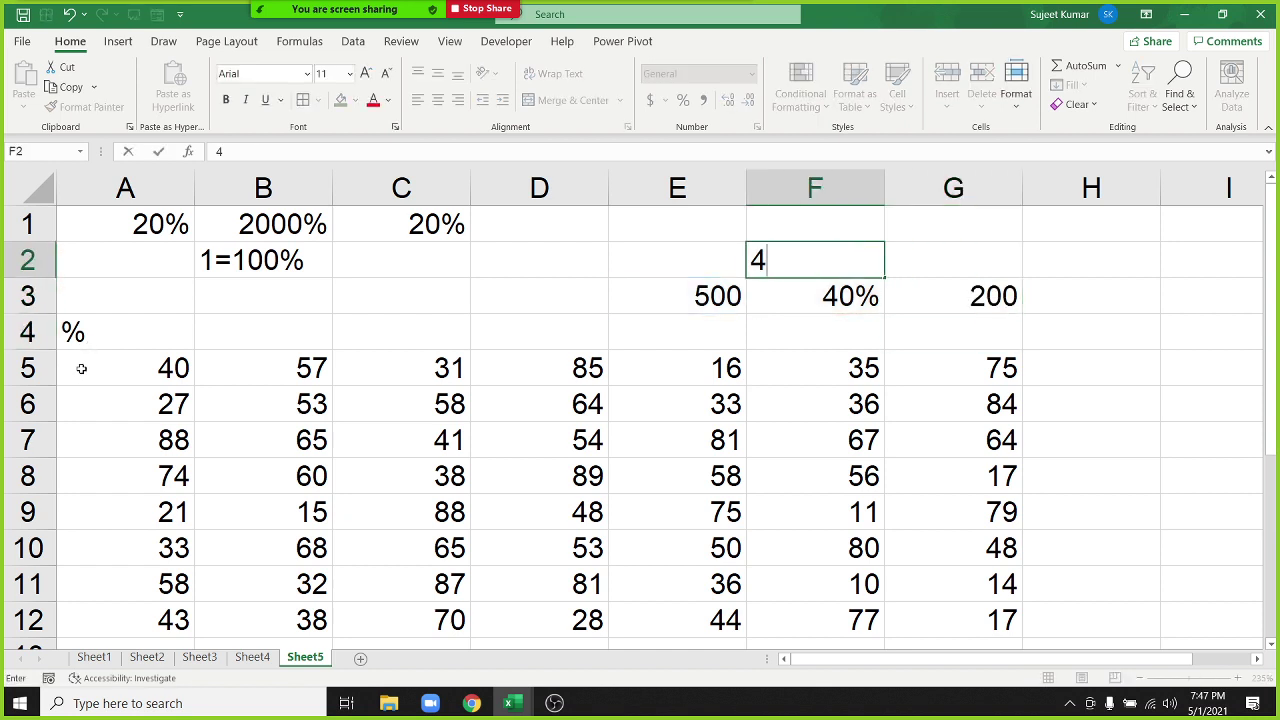
{"action": "type", "text": "0"}
{"action": "key", "text": "Tab"}
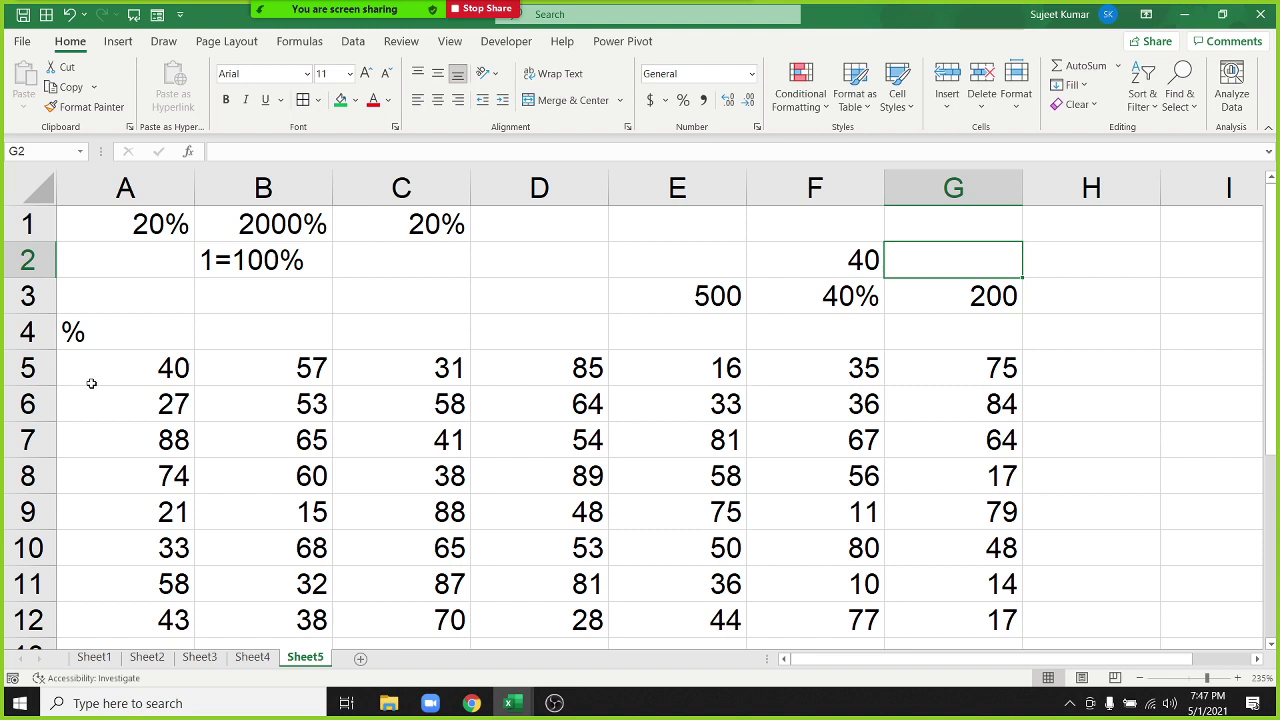
{"action": "type", "text": "="}
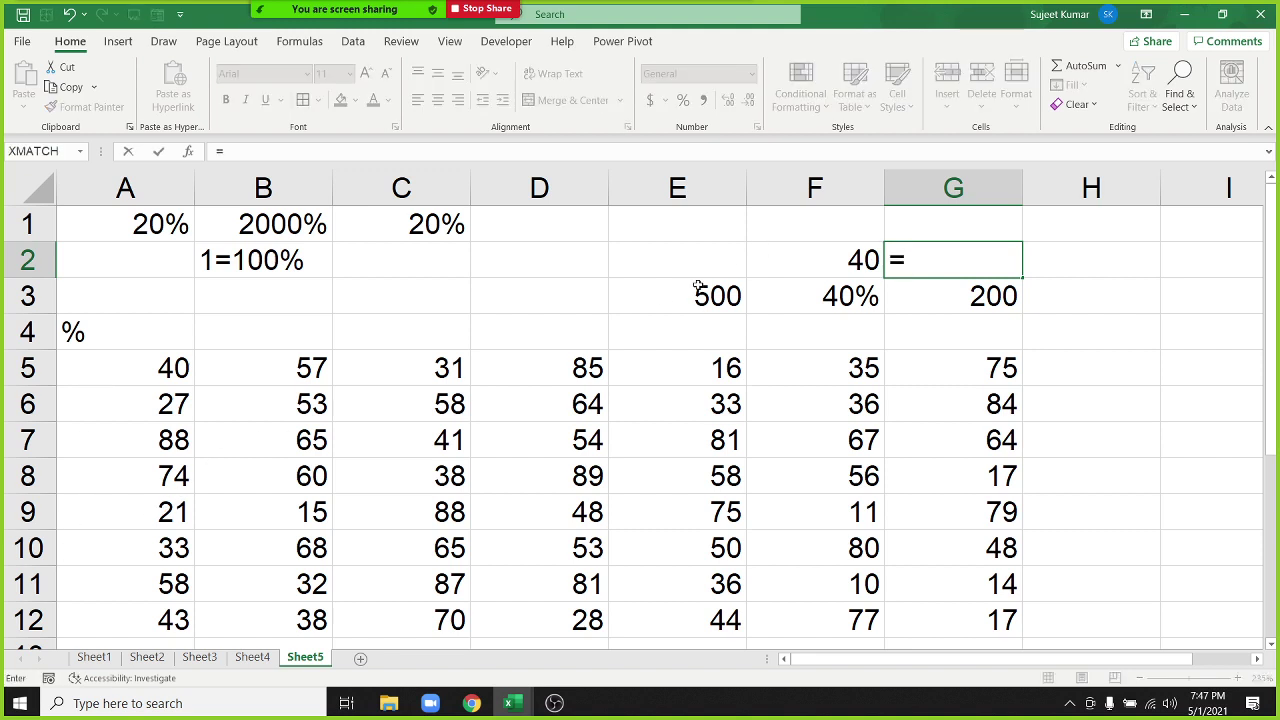
{"action": "left_click", "coordinate": [663, 297]}
{"action": "type", "text": "*"}
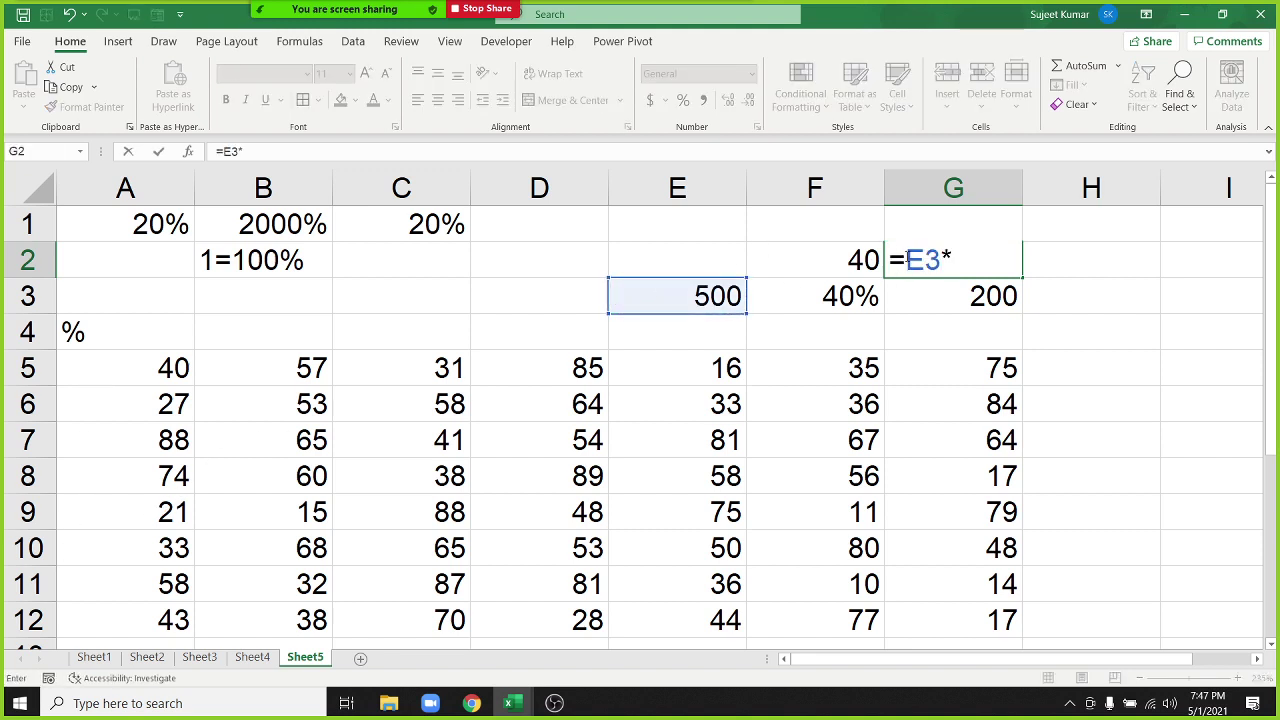
{"action": "left_click", "coordinate": [858, 248]}
{"action": "key", "text": "Return"}
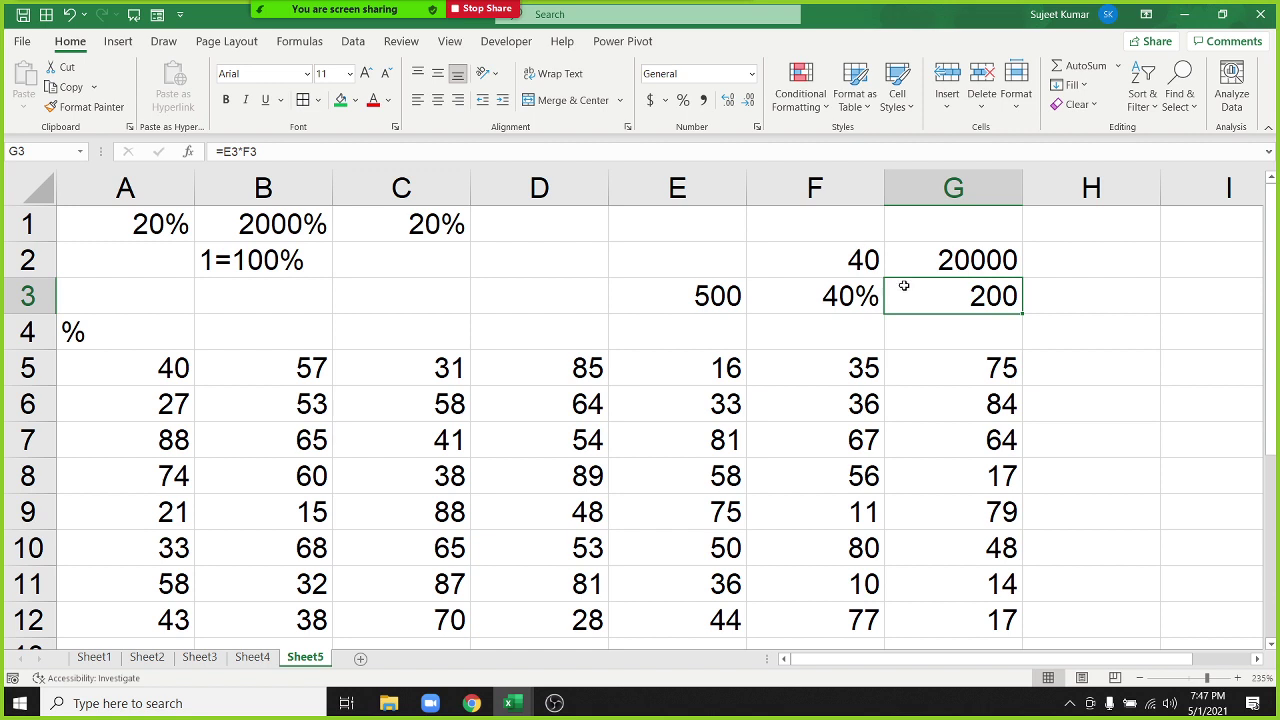
Step: Inspect G3's =E3*F3 formula returning 200, then select the A5:G12 number block
{"action": "double_click", "coordinate": [950, 302]}
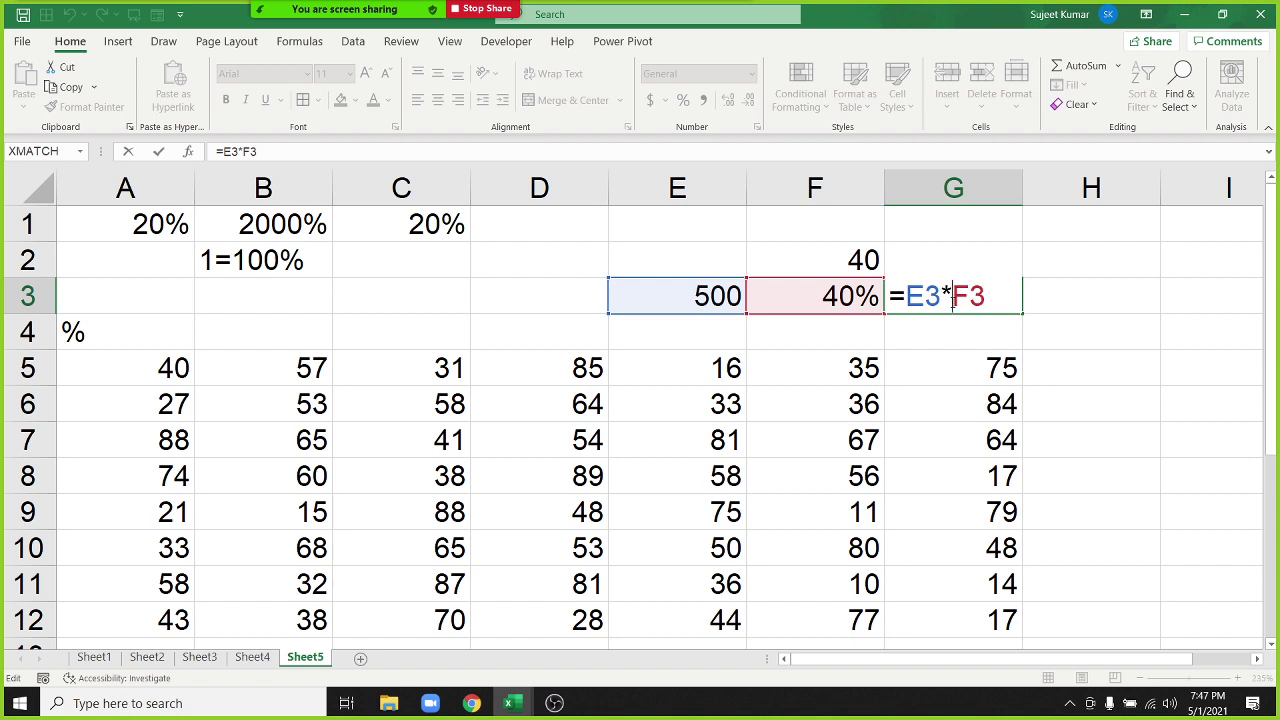
{"action": "key", "text": "ctrl+Return"}
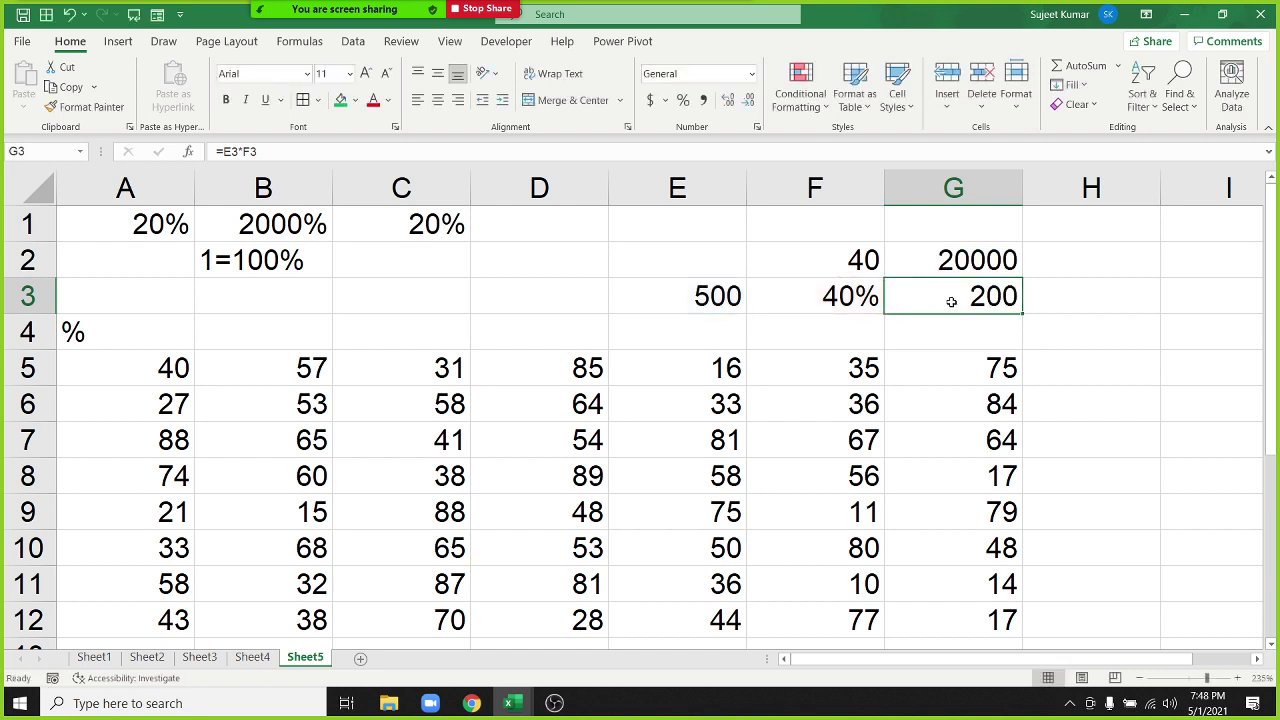
{"action": "key", "text": "Down"}
{"action": "key", "text": "Down"}
{"action": "key", "text": "ctrl+shift+Left"}
{"action": "key", "text": "ctrl+shift+Down"}
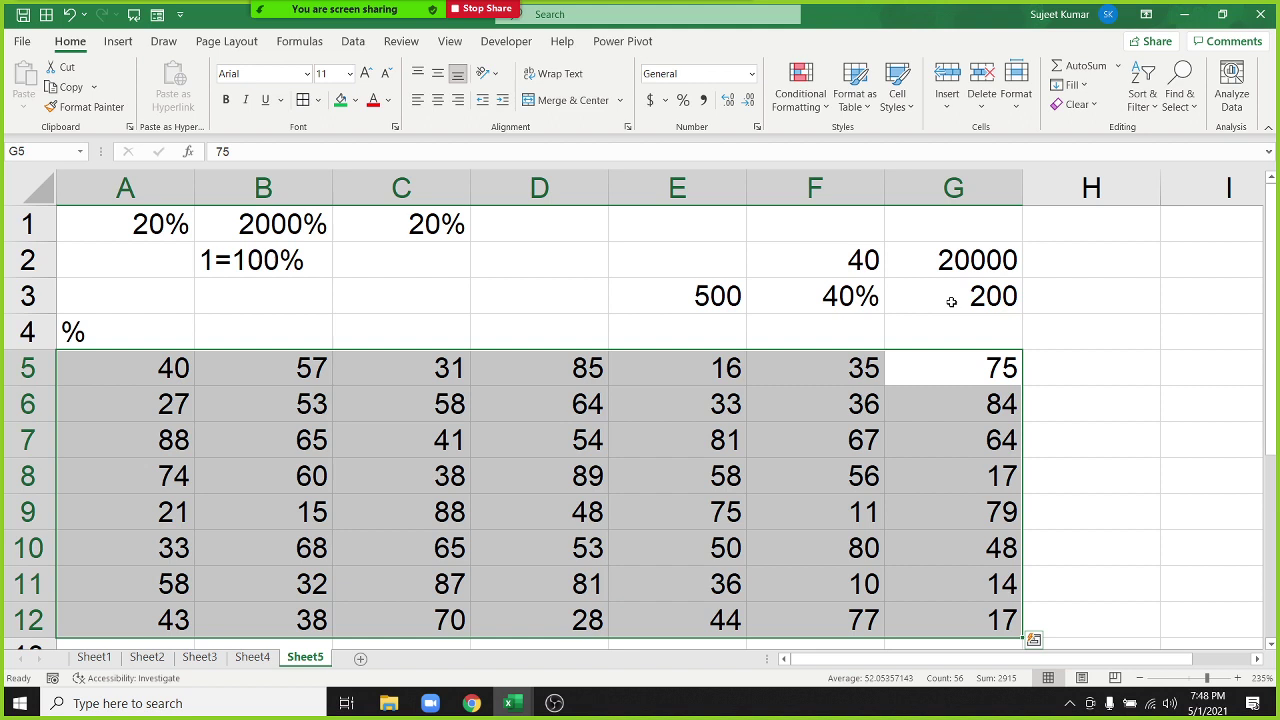
{"action": "key", "text": "Left"}
{"action": "key", "text": "Left"}
{"action": "key", "text": "Home"}
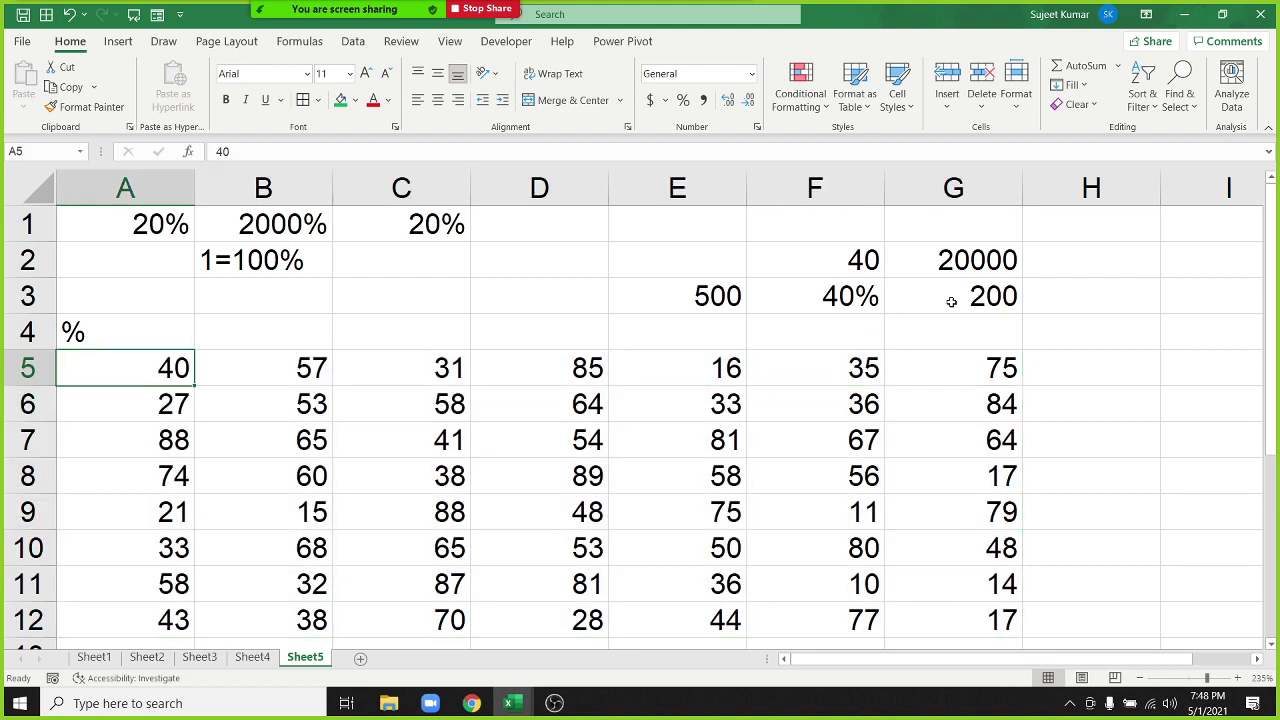
{"action": "key", "text": "F2"}
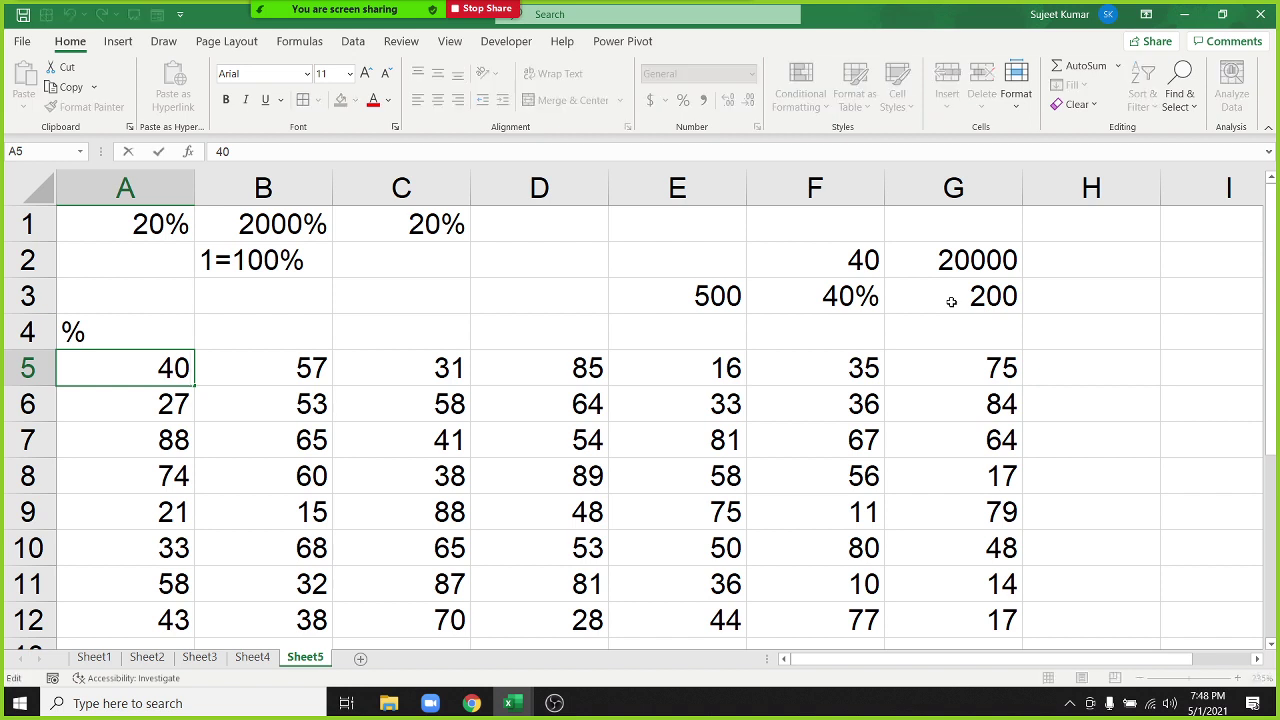
{"action": "type", "text": "%"}
{"action": "key", "text": "Return"}
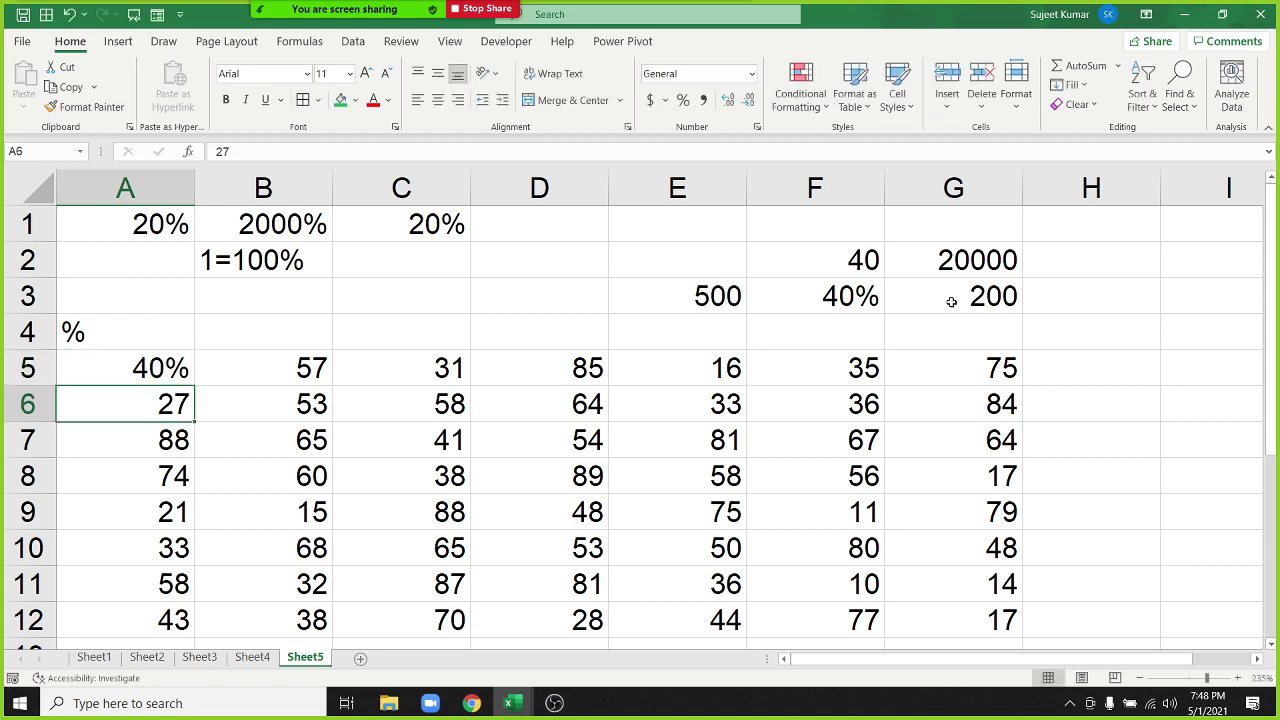
{"action": "key", "text": "F2"}
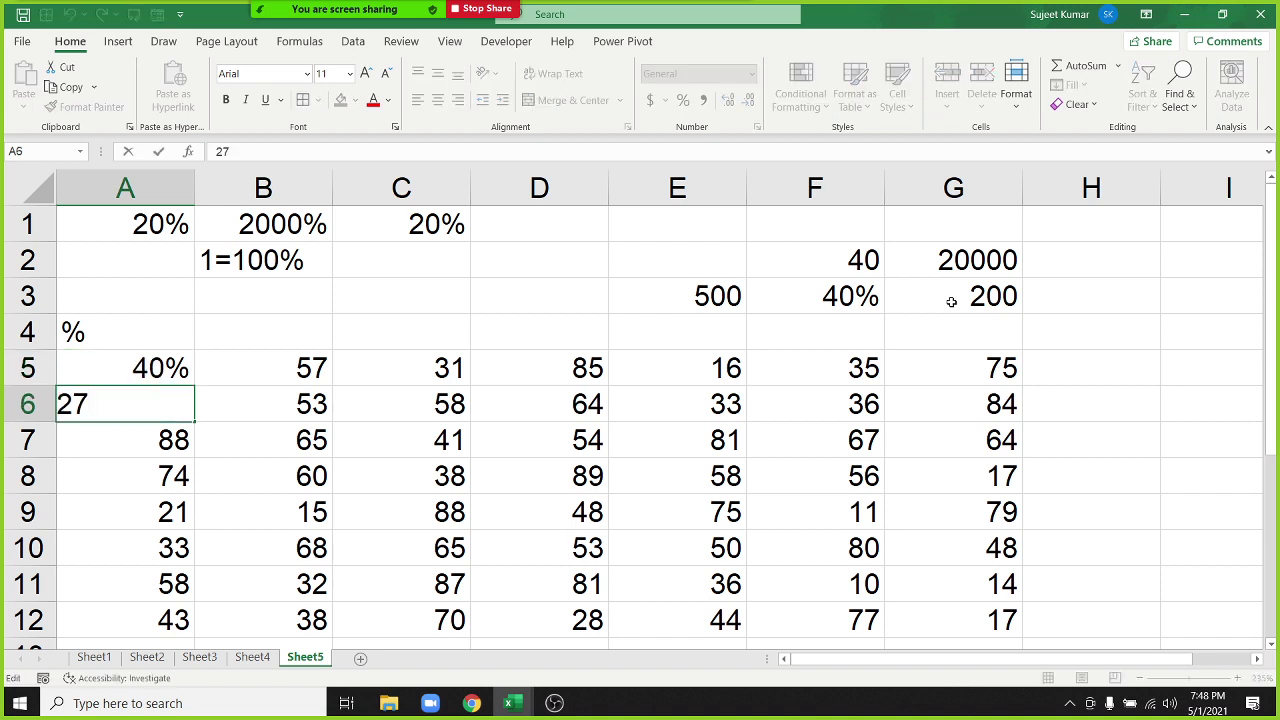
{"action": "type", "text": "%"}
{"action": "key", "text": "Return"}
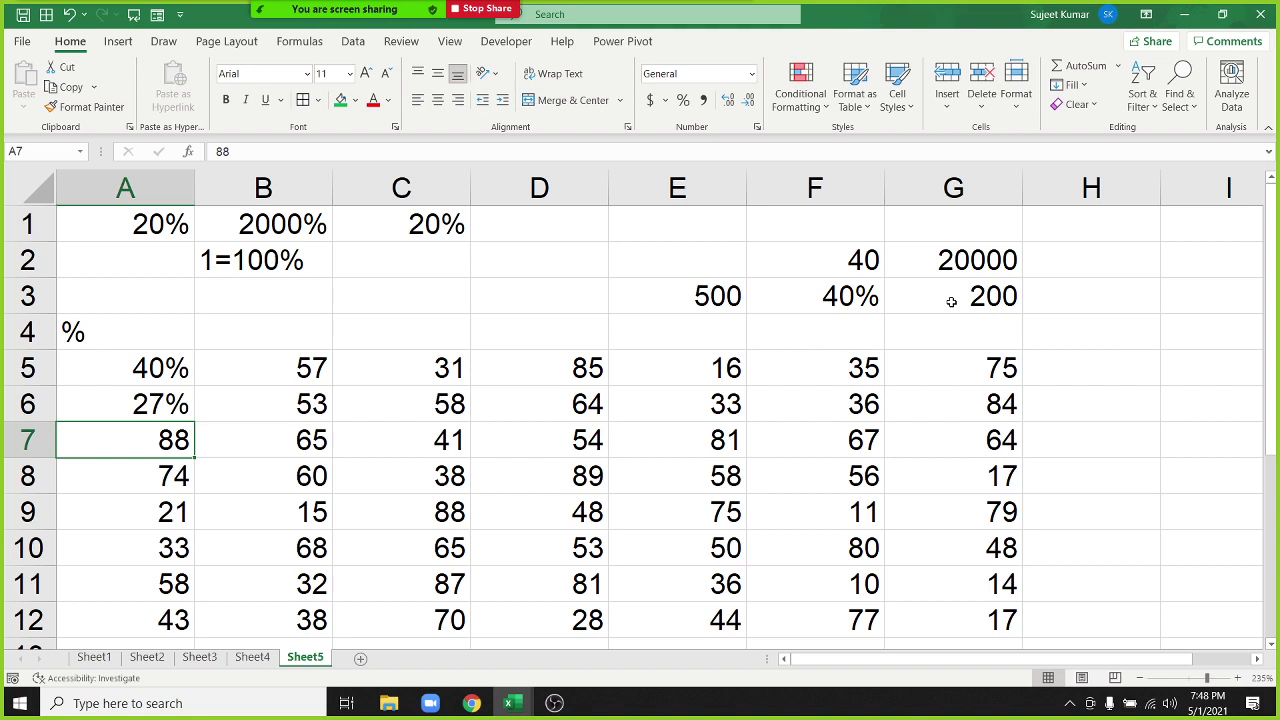
{"action": "key", "text": "ctrl+z"}
{"action": "key", "text": "ctrl+z"}
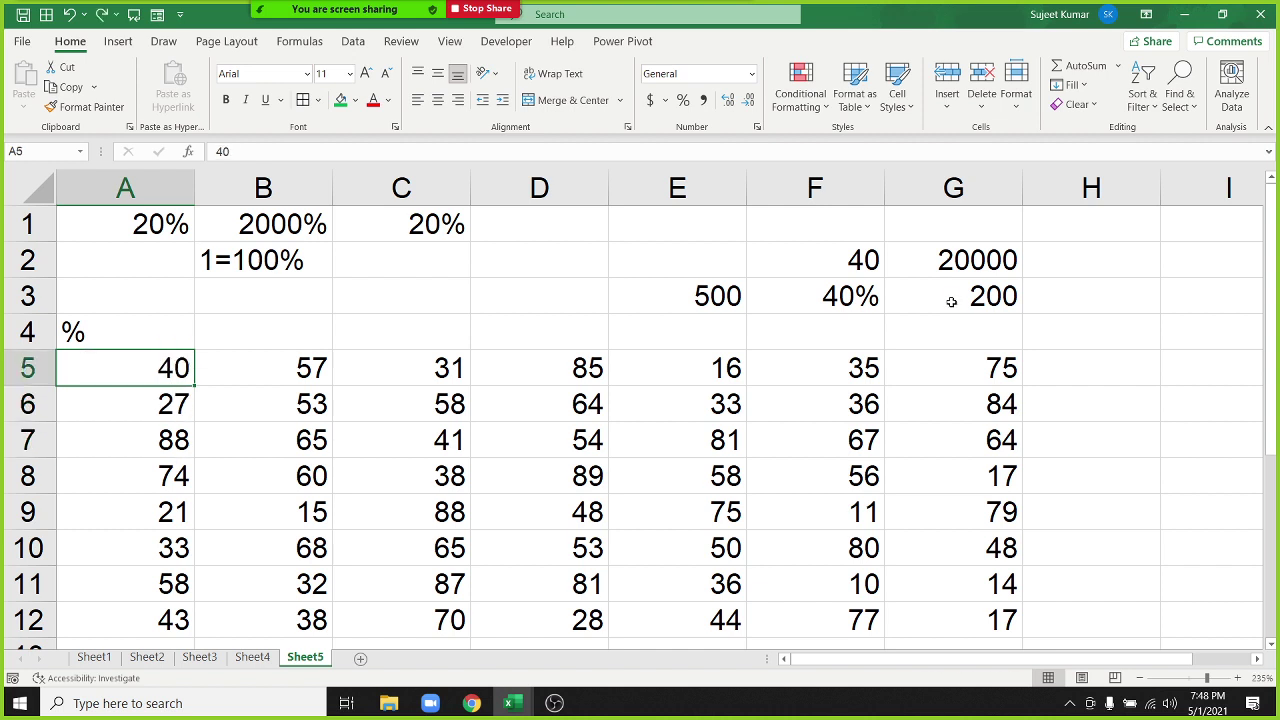
{"action": "mouse_move", "coordinate": [345, 10]}
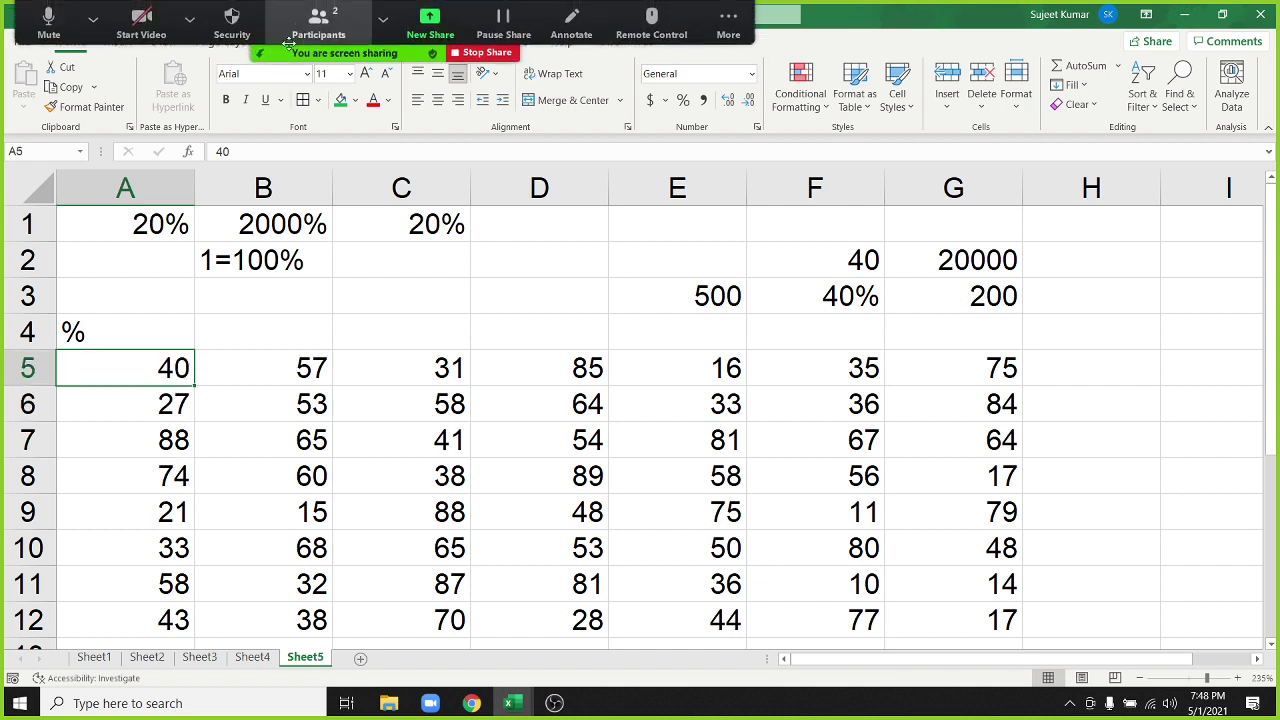
{"action": "left_click", "coordinate": [311, 33]}
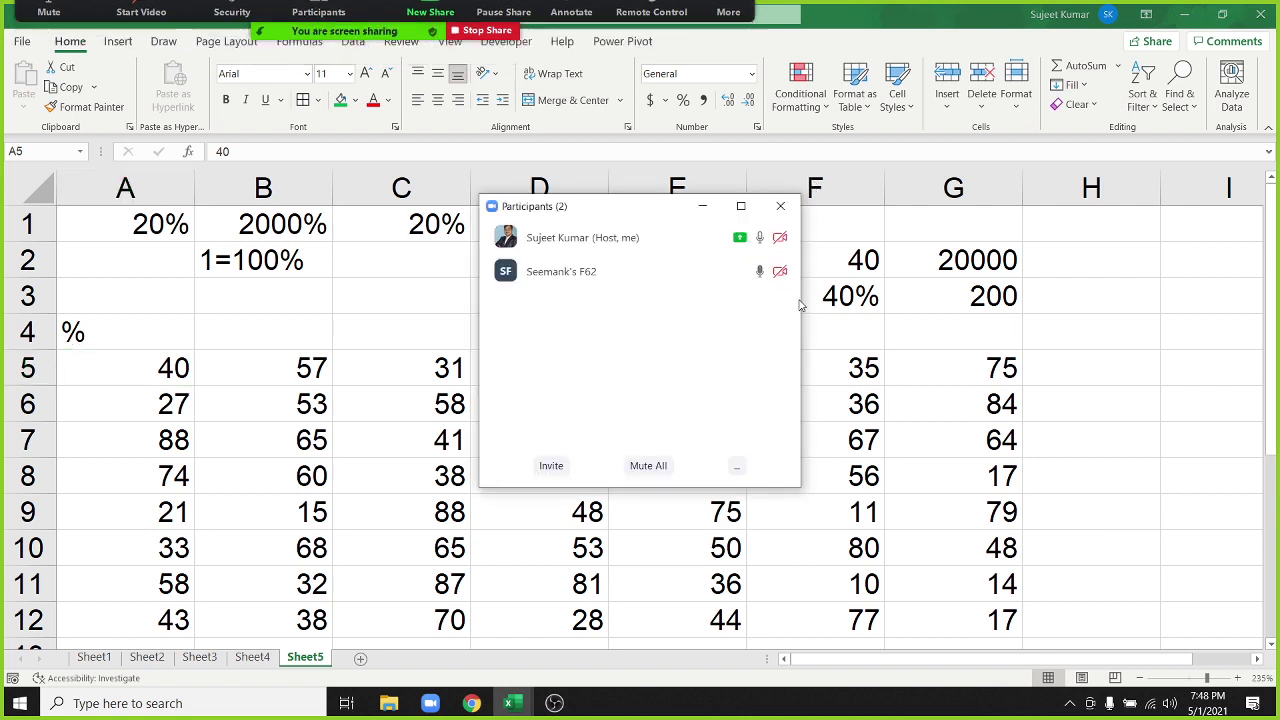
{"action": "left_click", "coordinate": [779, 277]}
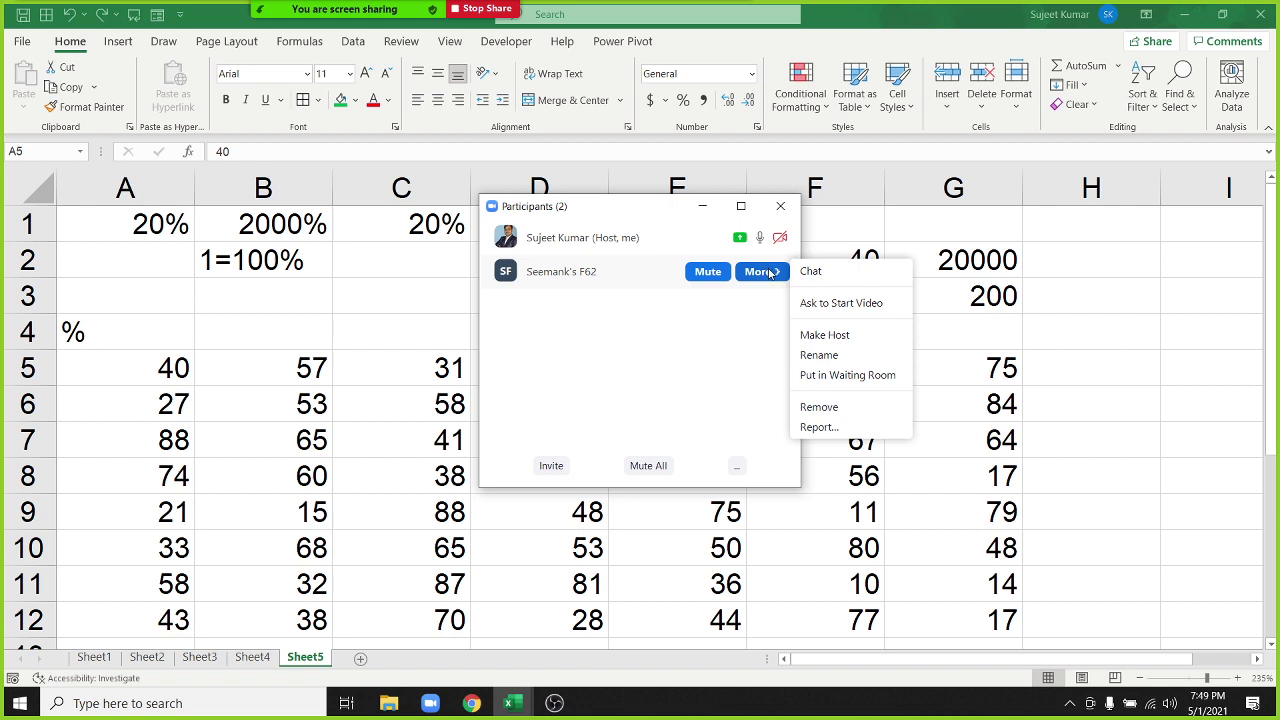
{"action": "left_click", "coordinate": [768, 272]}
{"action": "key", "text": "alt+u"}
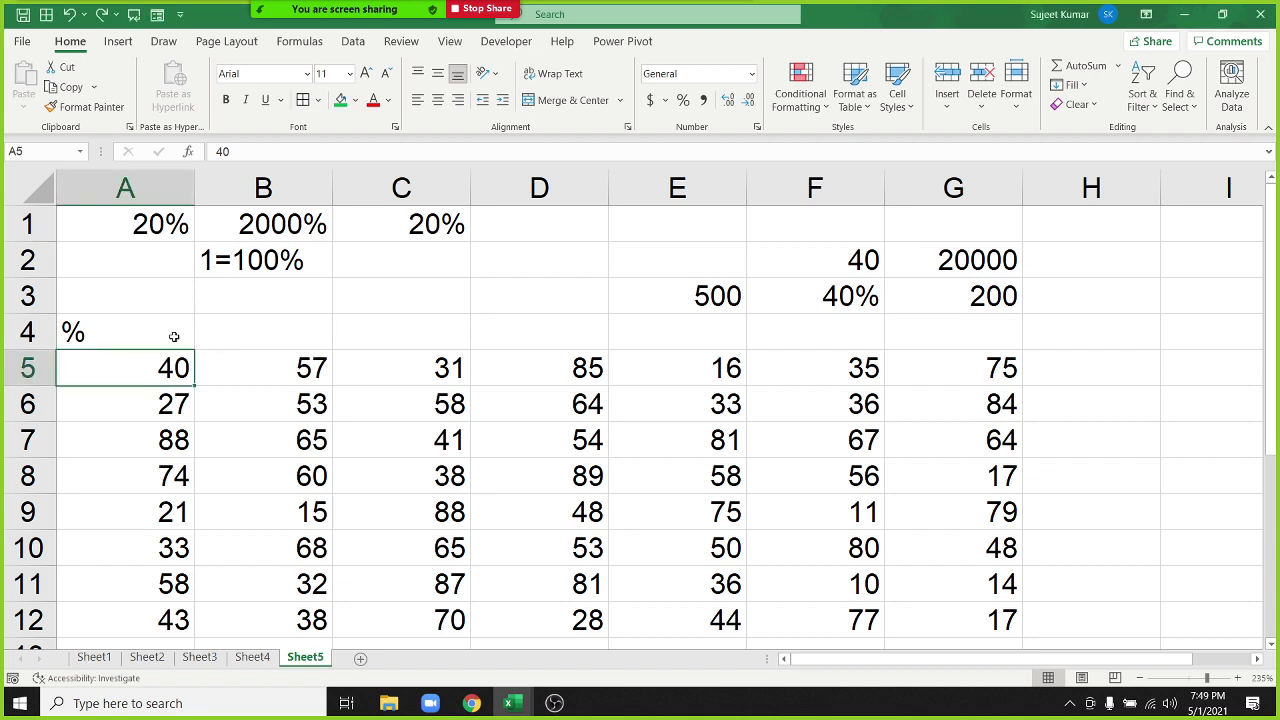
{"action": "left_click_drag", "start_coordinate": [170, 366], "coordinate": [897, 592]}
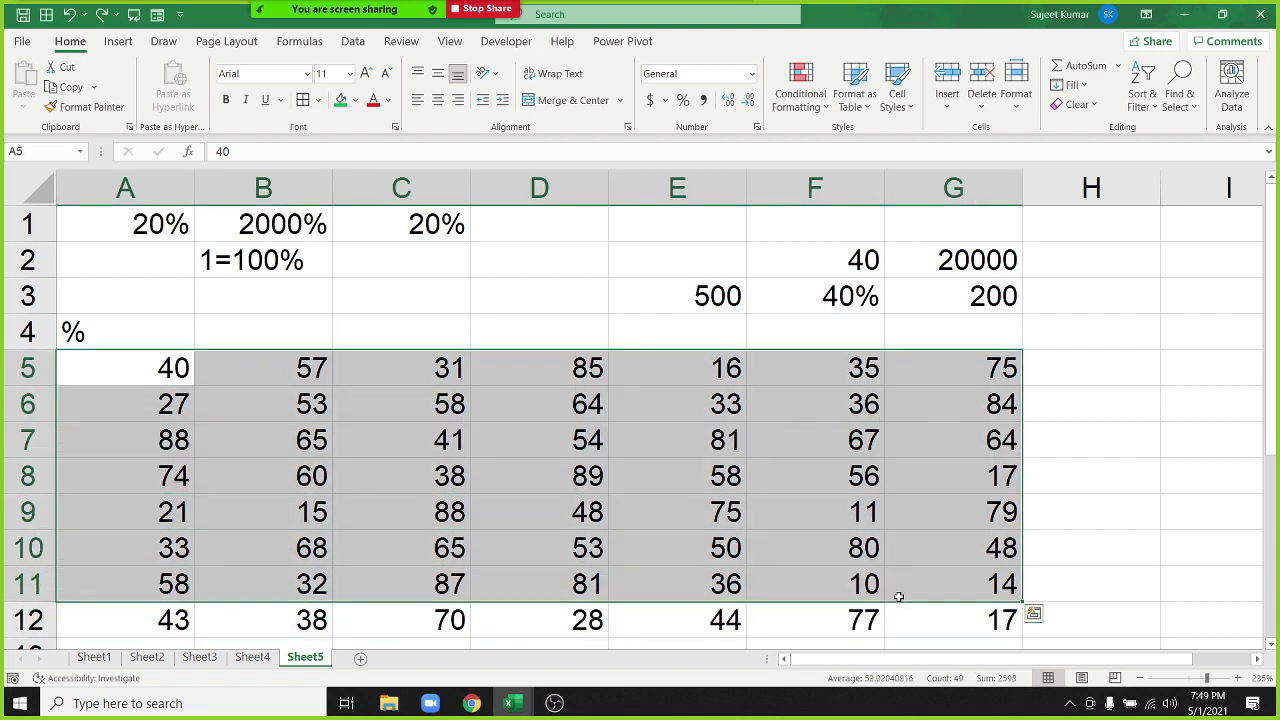
{"action": "left_click", "coordinate": [96, 320]}
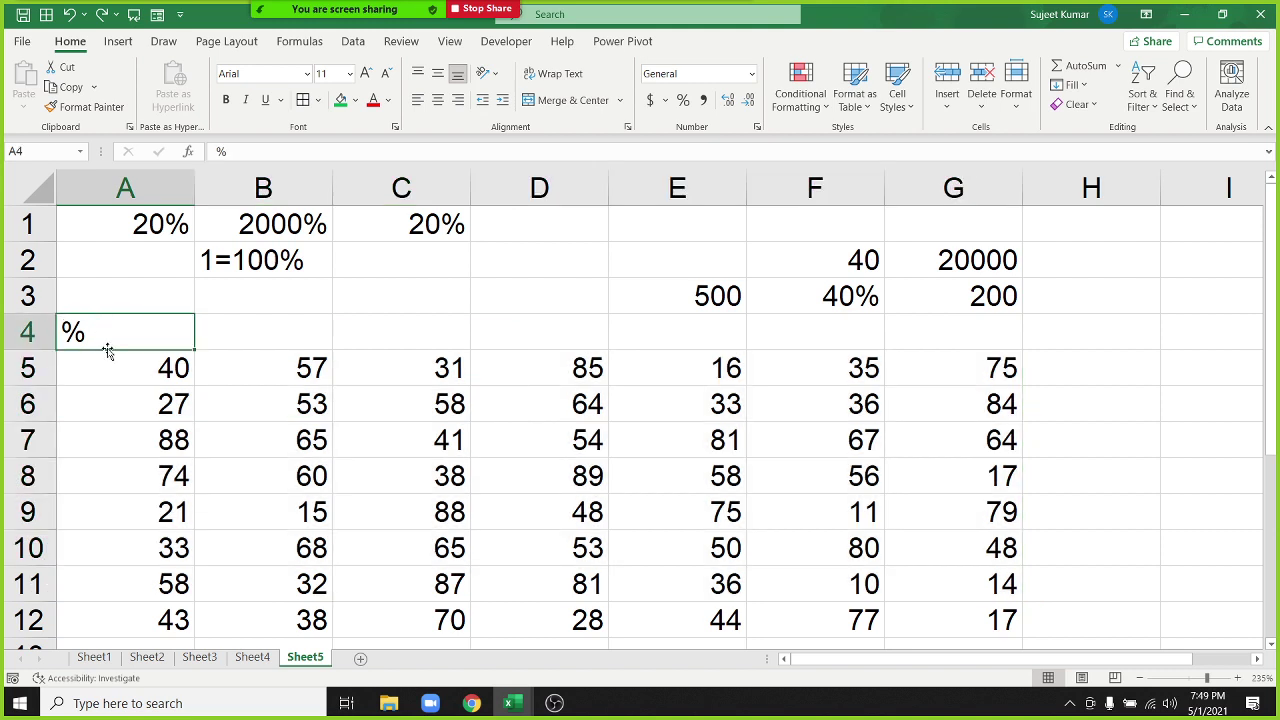
{"action": "left_click_drag", "start_coordinate": [131, 371], "coordinate": [828, 612]}
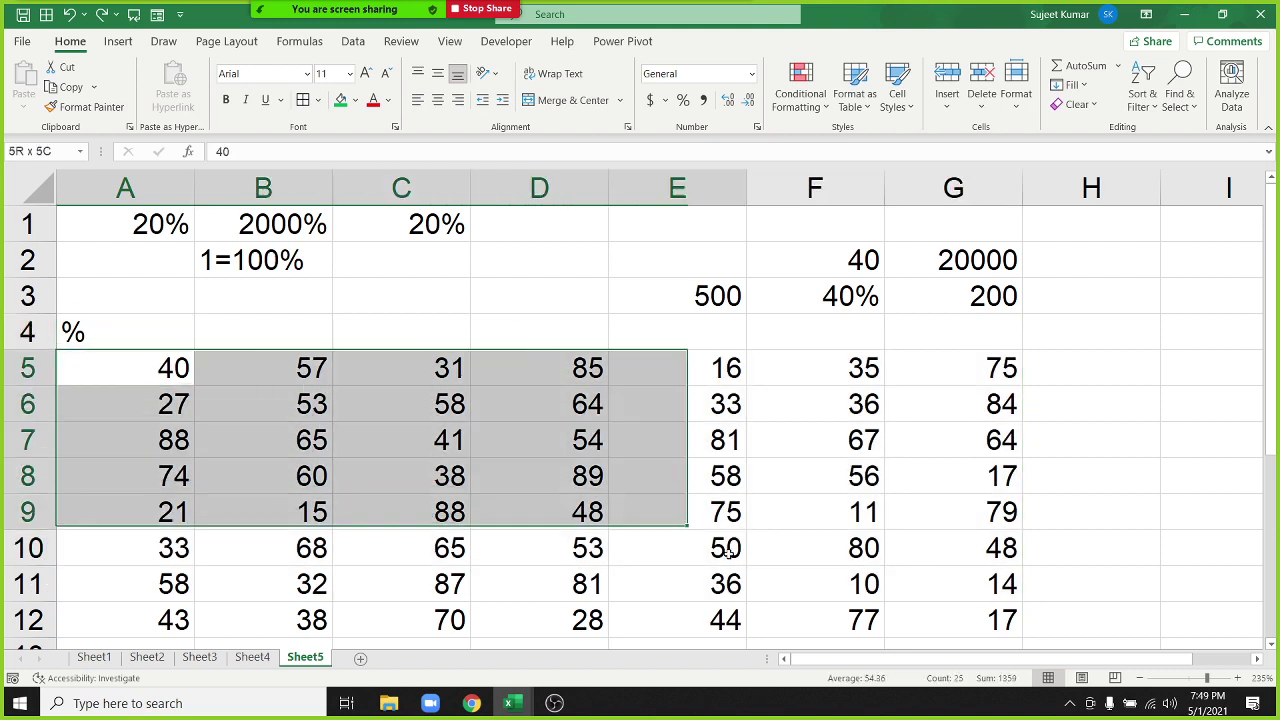
{"action": "left_click", "coordinate": [836, 298]}
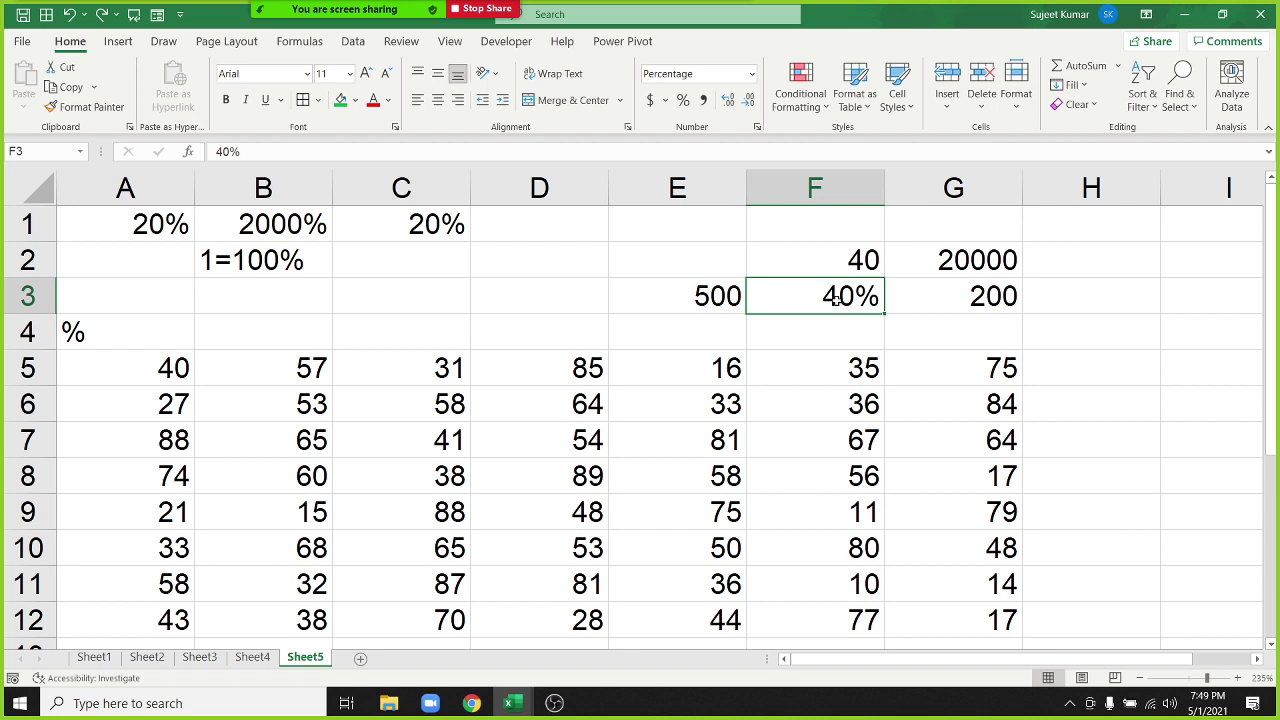
{"action": "left_click", "coordinate": [117, 373]}
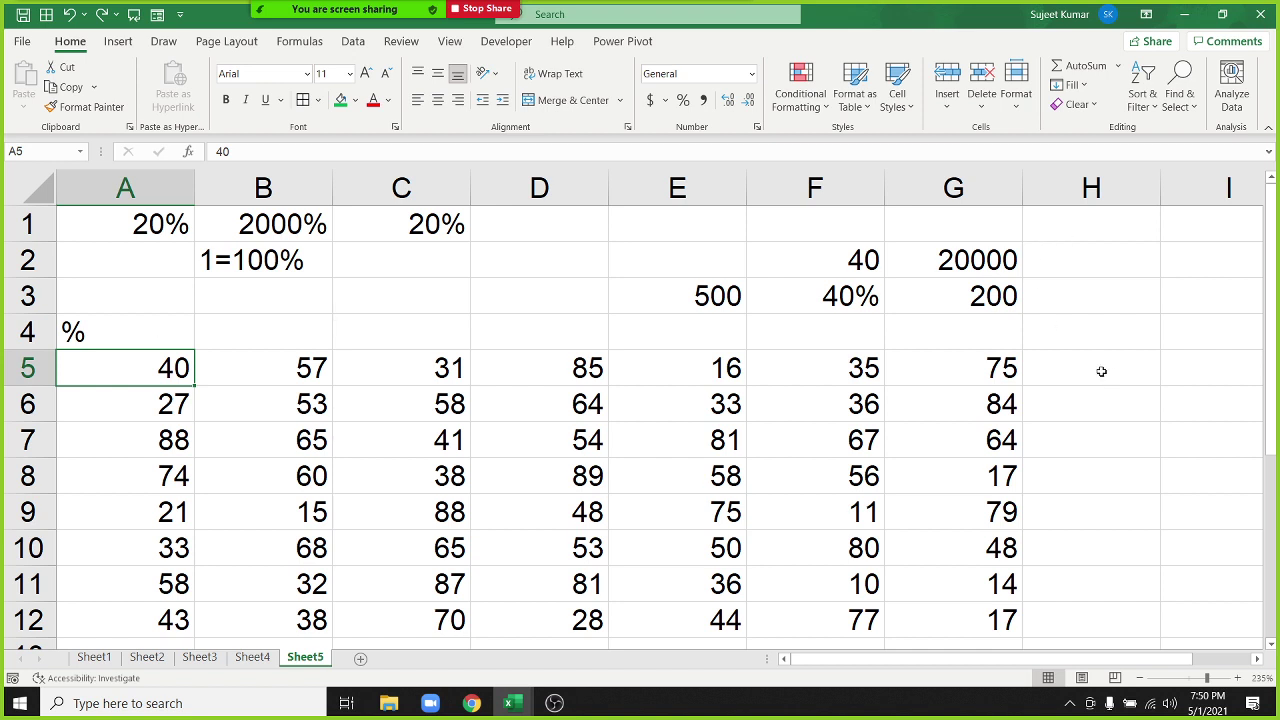
Step: Enter 100 in H4 and copy it
{"action": "left_click", "coordinate": [1103, 324]}
{"action": "type", "text": "1"}
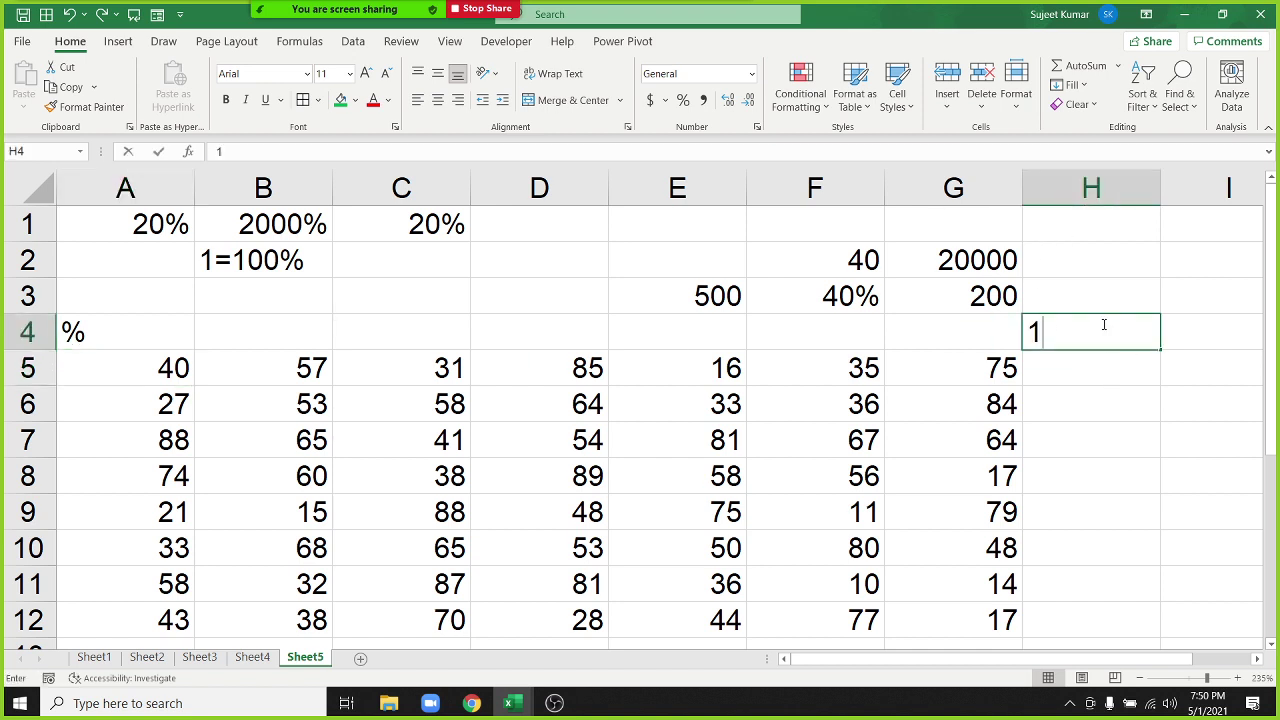
{"action": "type", "text": "00"}
{"action": "key", "text": "Return"}
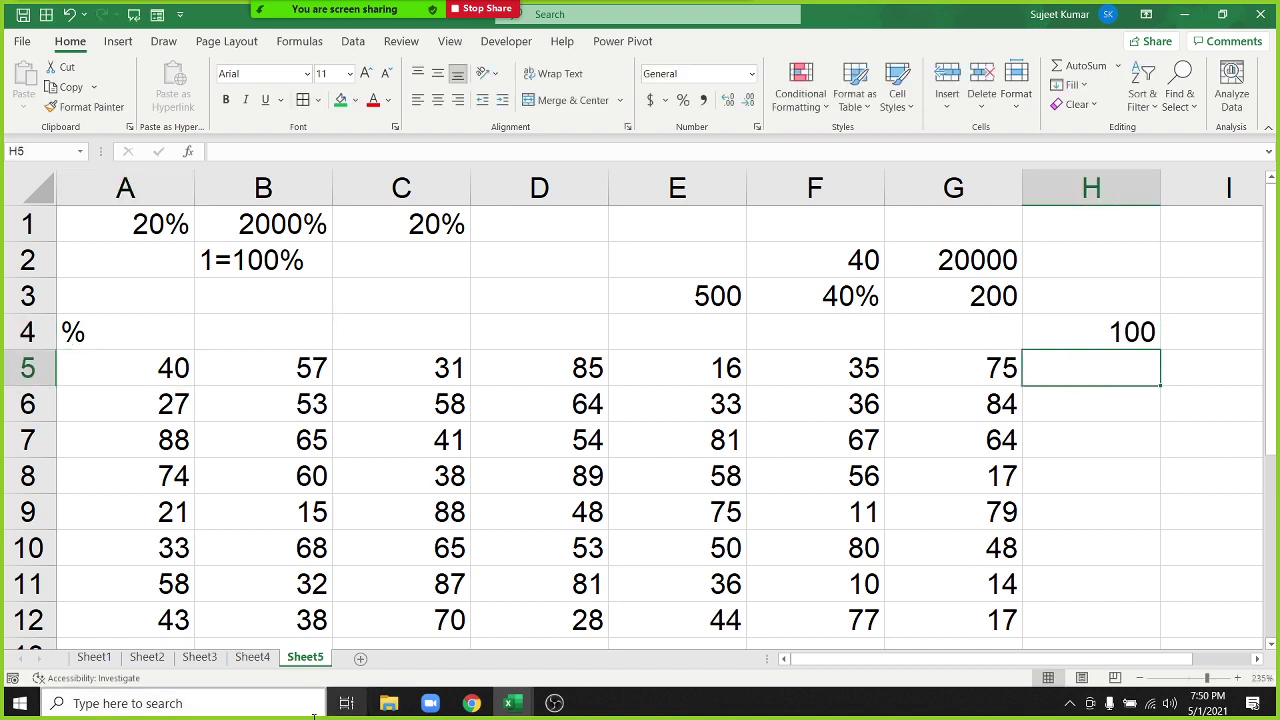
{"action": "left_click", "coordinate": [245, 660]}
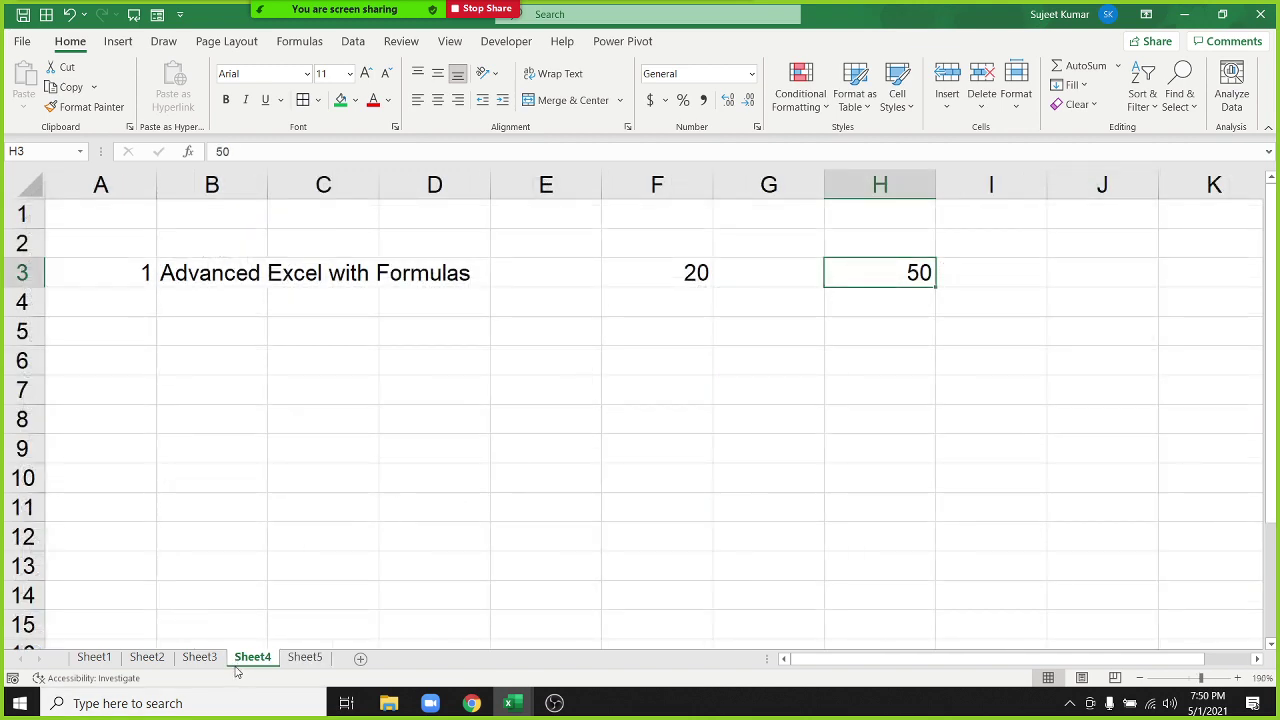
{"action": "left_click", "coordinate": [294, 659]}
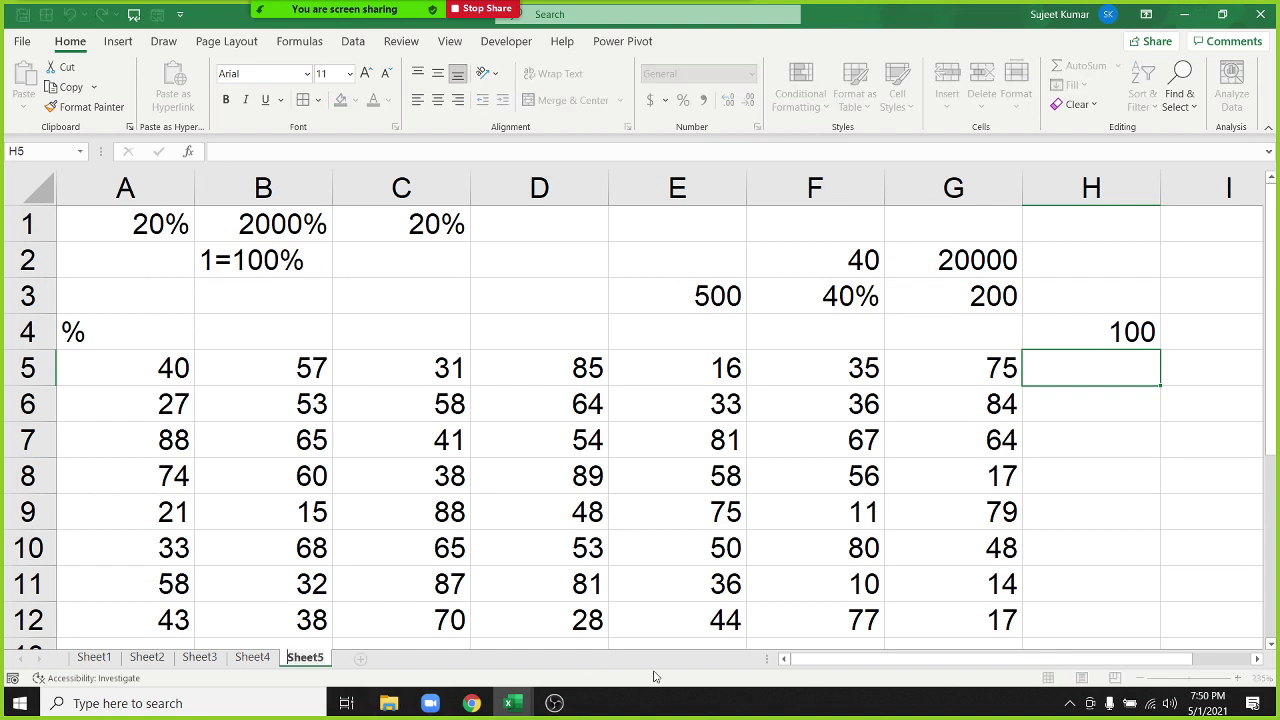
{"action": "left_click", "coordinate": [1140, 335]}
{"action": "key", "text": "ctrl+c"}
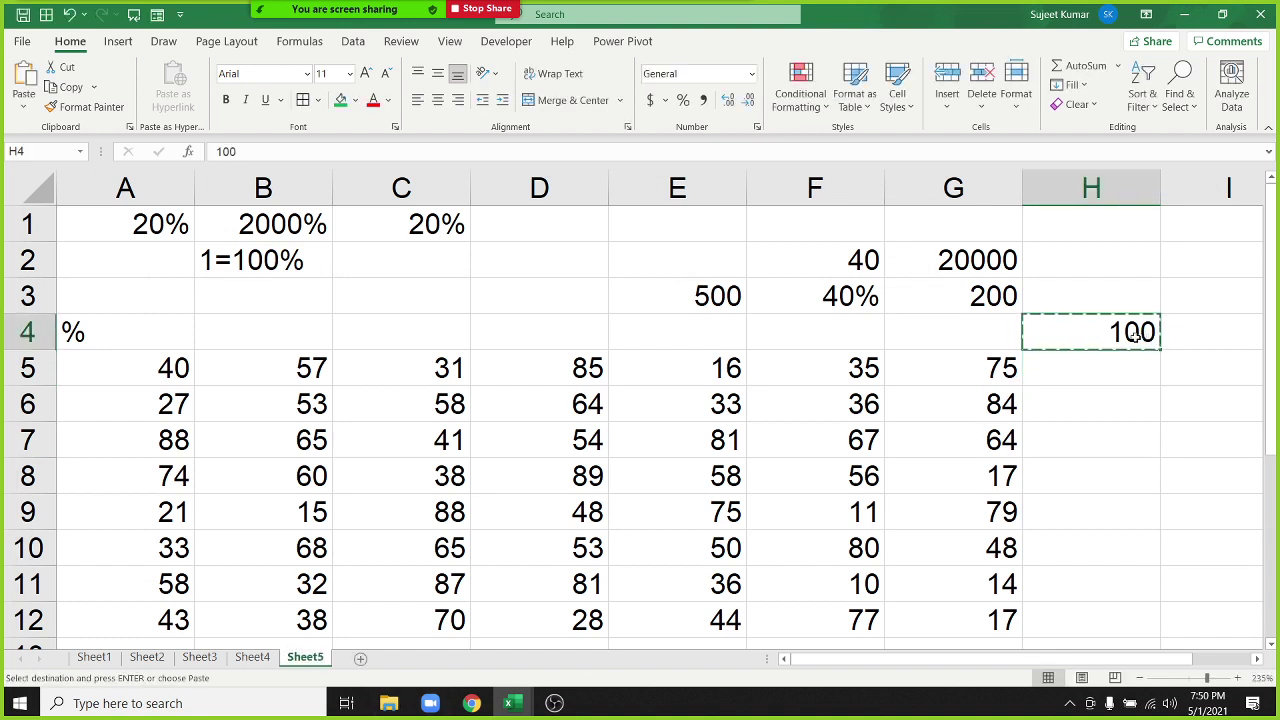
Step: Paste Special with Divide onto A5:G12, dividing every number by 100
{"action": "left_click_drag", "start_coordinate": [120, 371], "coordinate": [935, 610]}
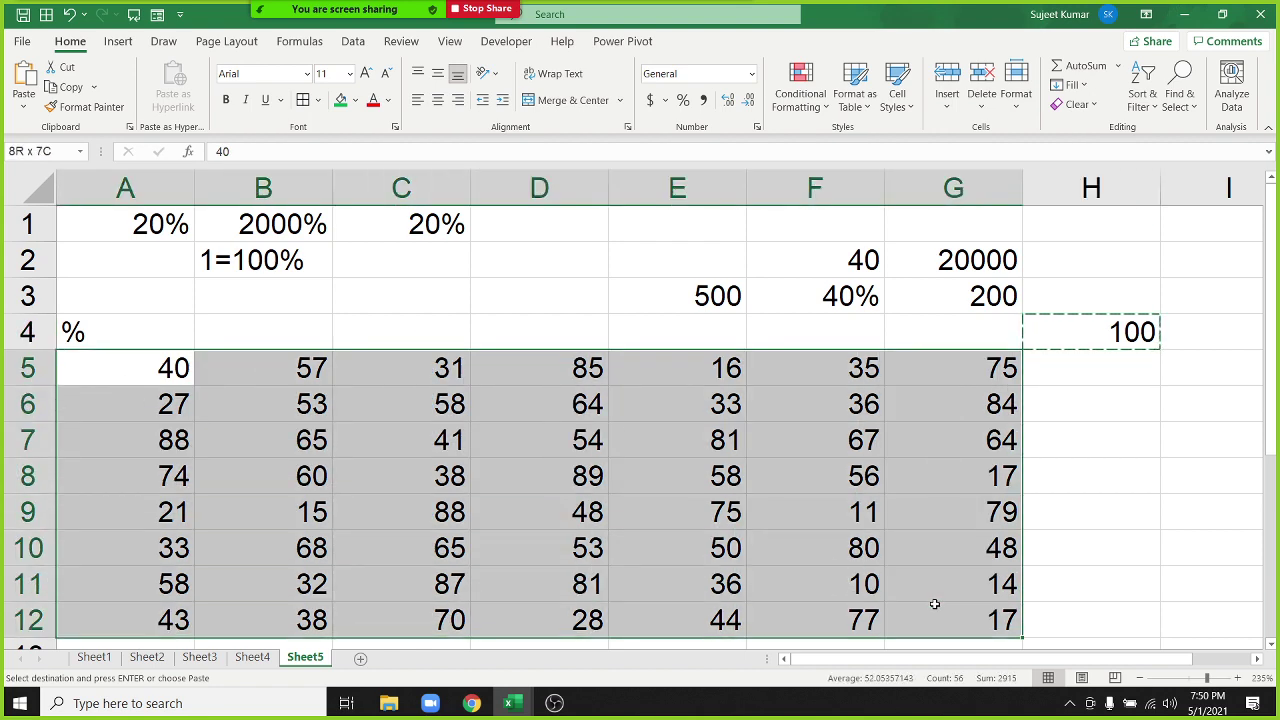
{"action": "right_click", "coordinate": [769, 521]}
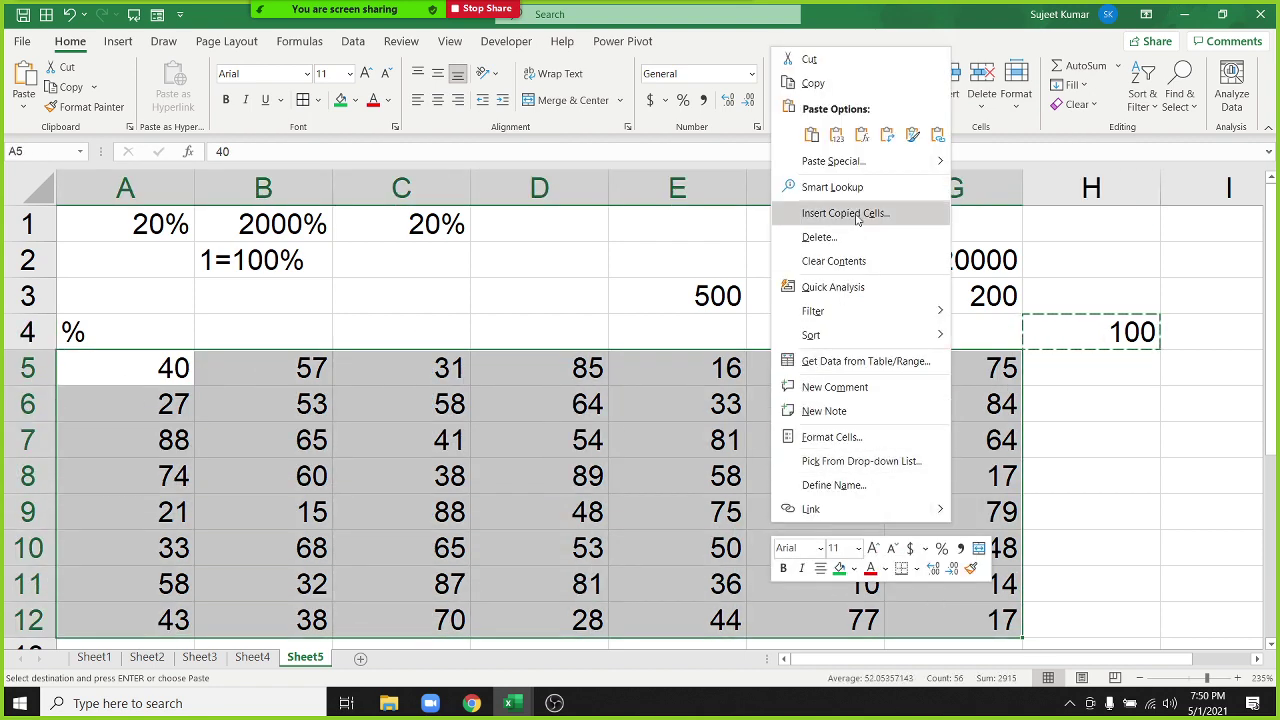
{"action": "left_click", "coordinate": [847, 167]}
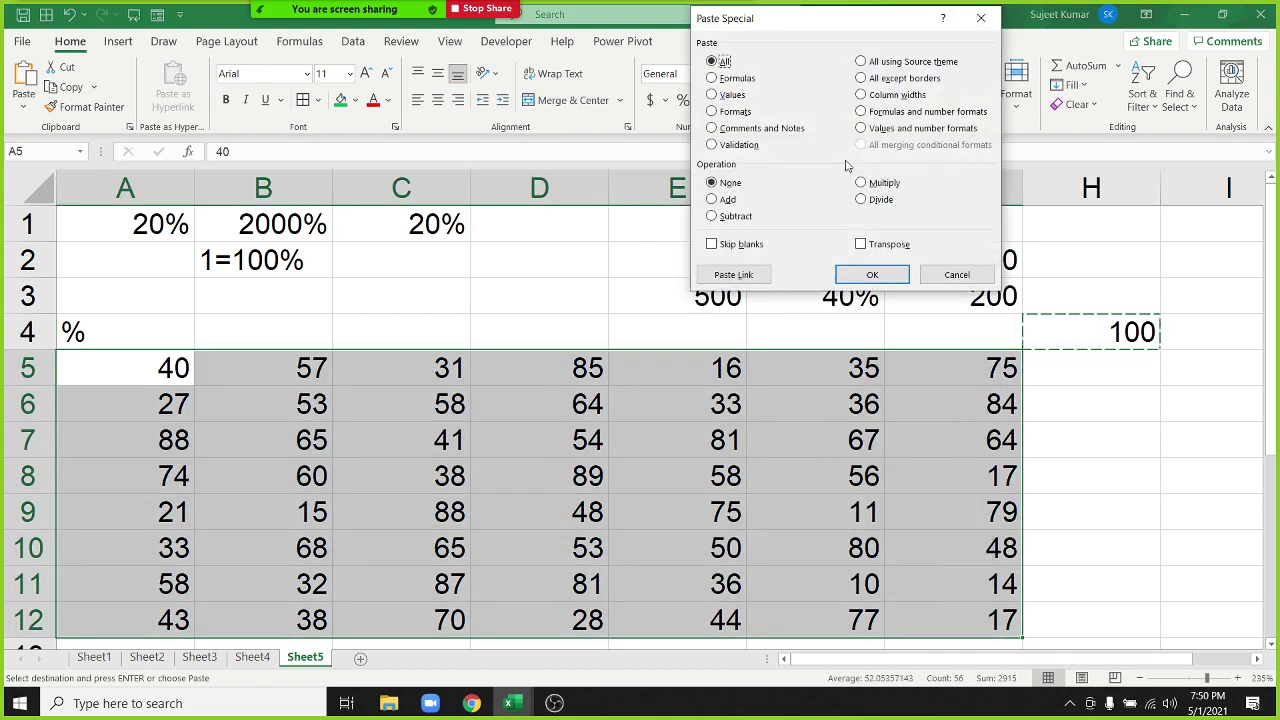
{"action": "left_click_drag", "start_coordinate": [766, 16], "coordinate": [430, 271]}
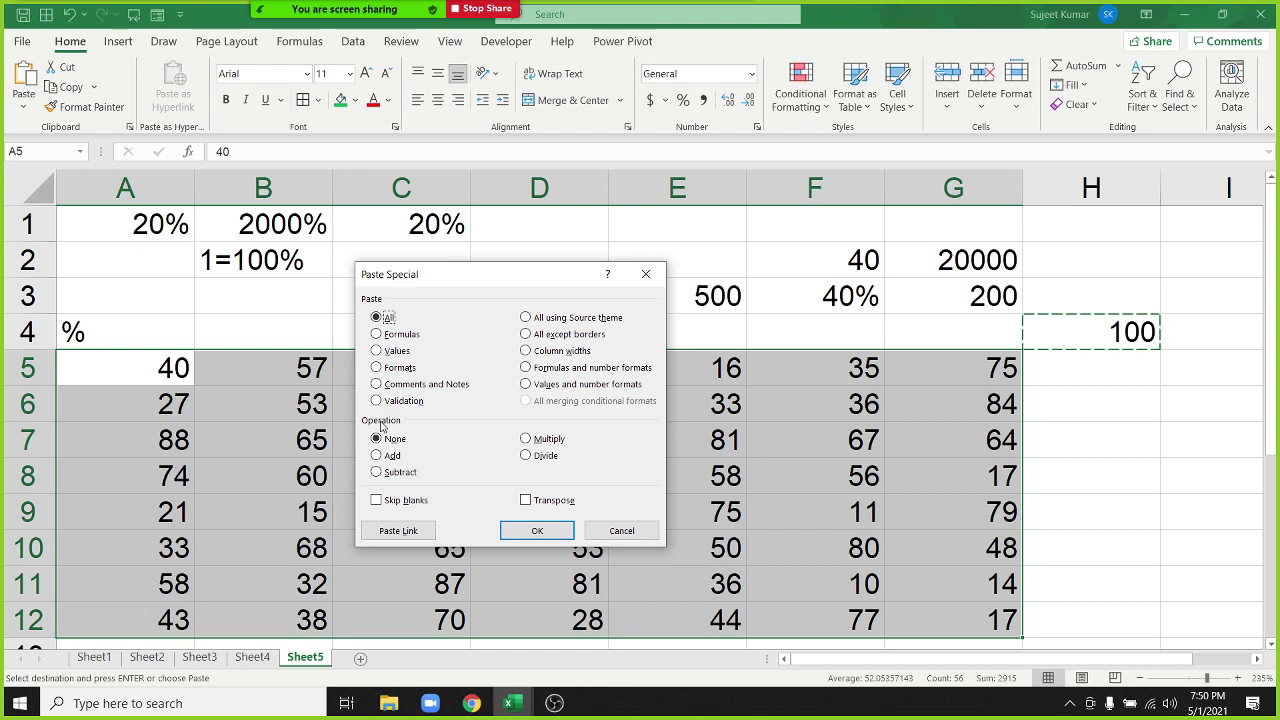
{"action": "left_click", "coordinate": [537, 460]}
{"action": "left_click_drag", "start_coordinate": [531, 283], "coordinate": [652, 140]}
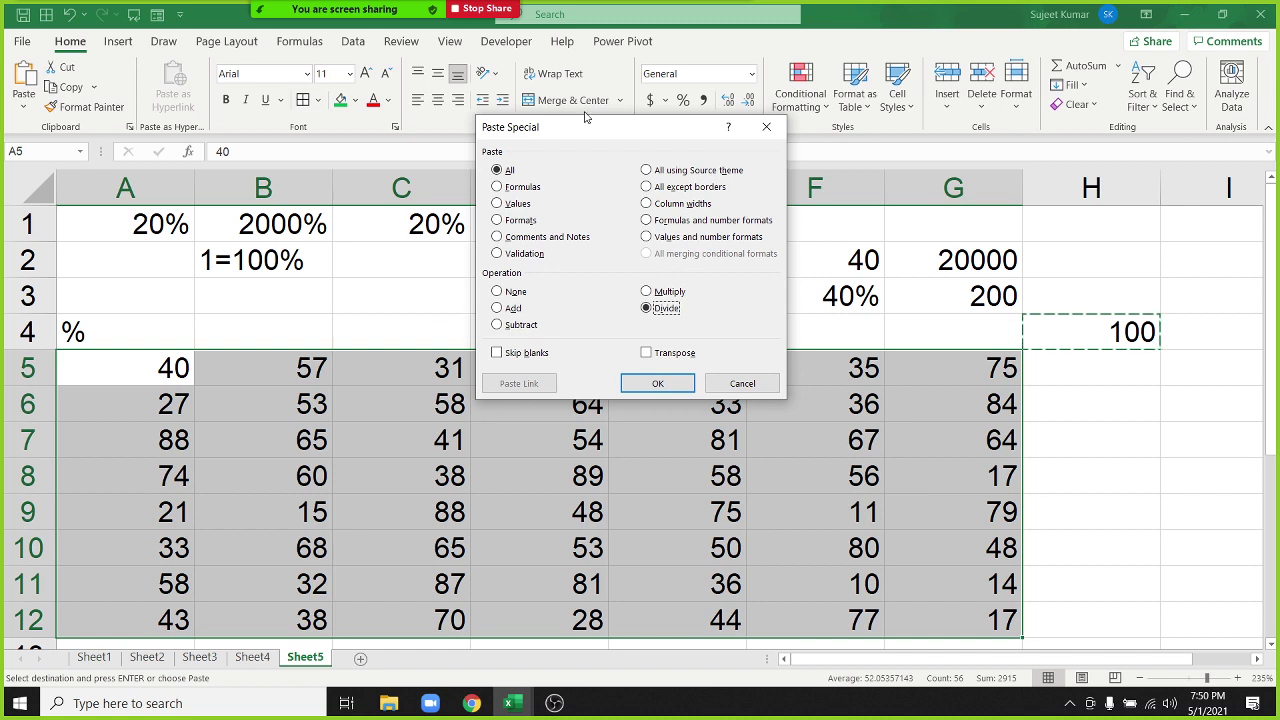
{"action": "left_click_drag", "start_coordinate": [609, 133], "coordinate": [734, 125]}
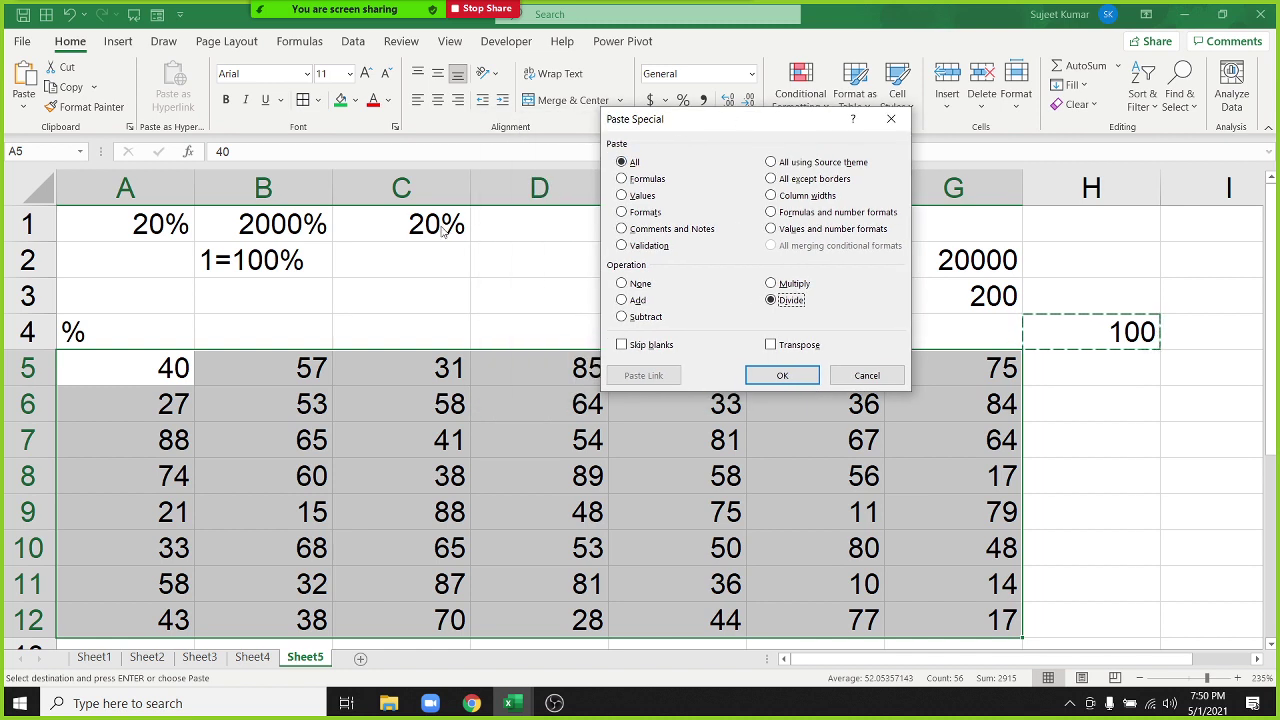
{"action": "left_click", "coordinate": [779, 376]}
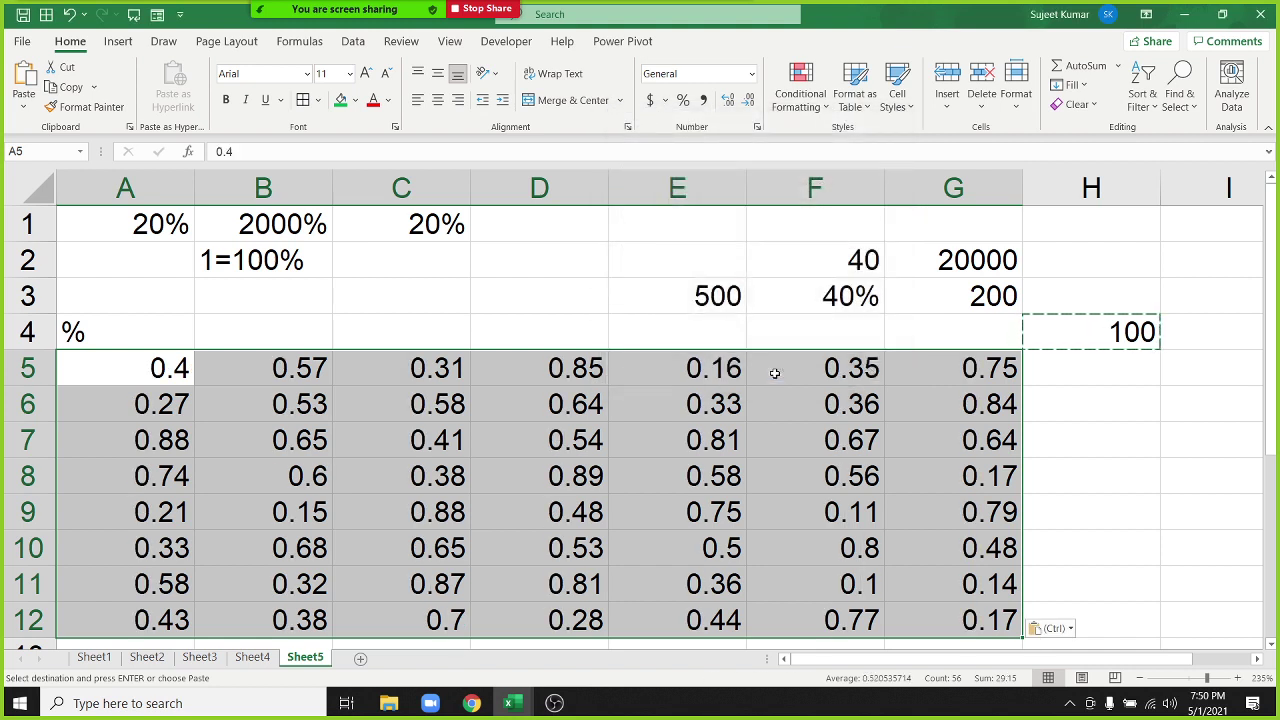
Step: Format the divided numbers as percentages, then return to Sheet4's course list
{"action": "left_click", "coordinate": [683, 100]}
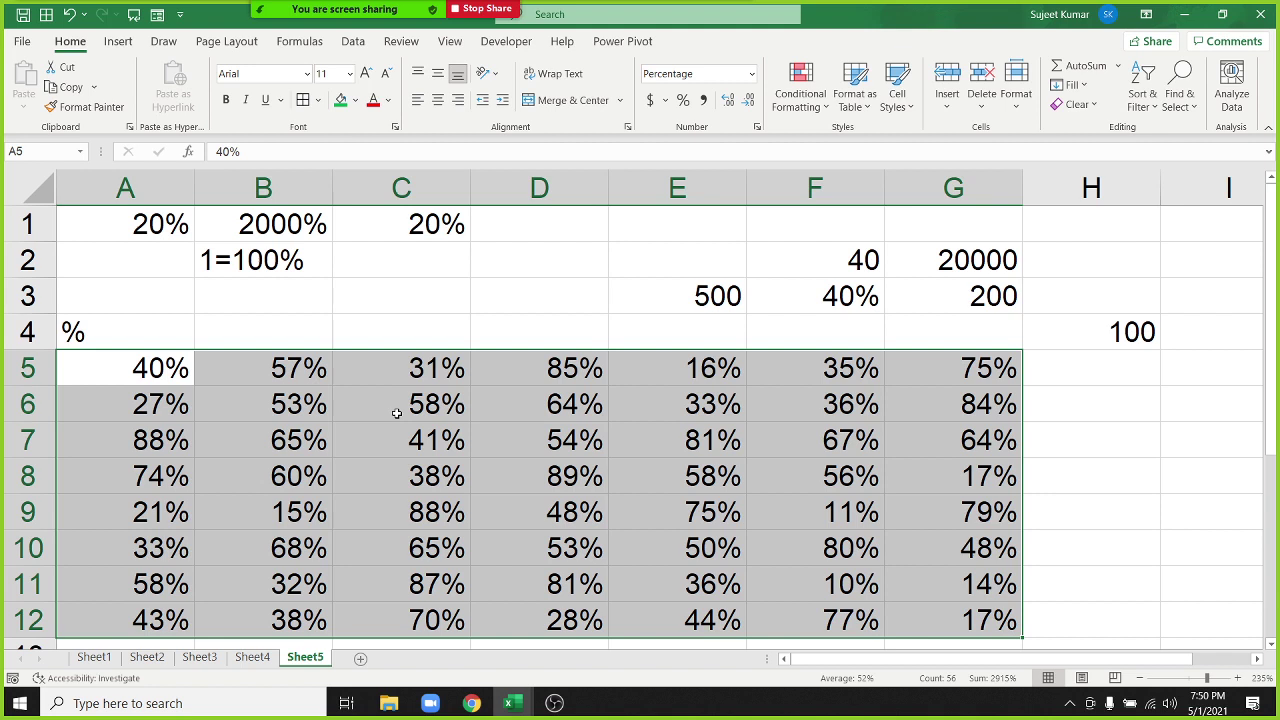
{"action": "left_click", "coordinate": [270, 662]}
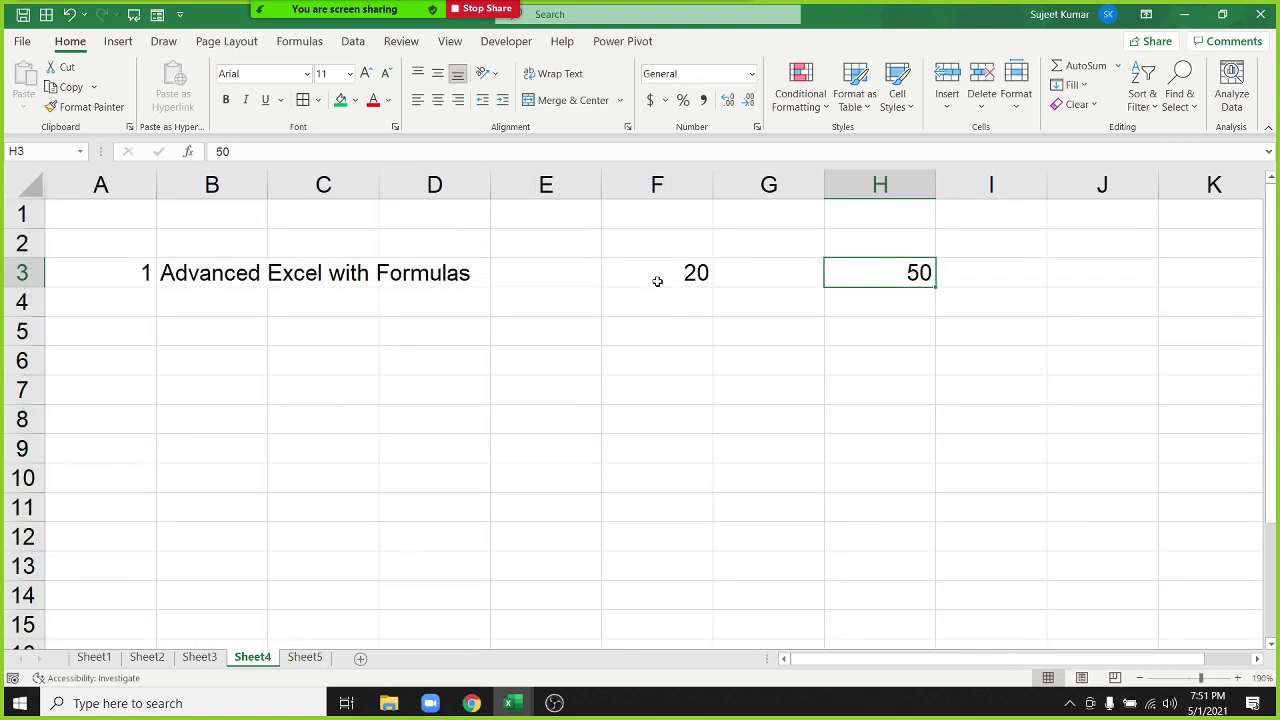
{"action": "left_click_drag", "start_coordinate": [657, 280], "coordinate": [898, 271]}
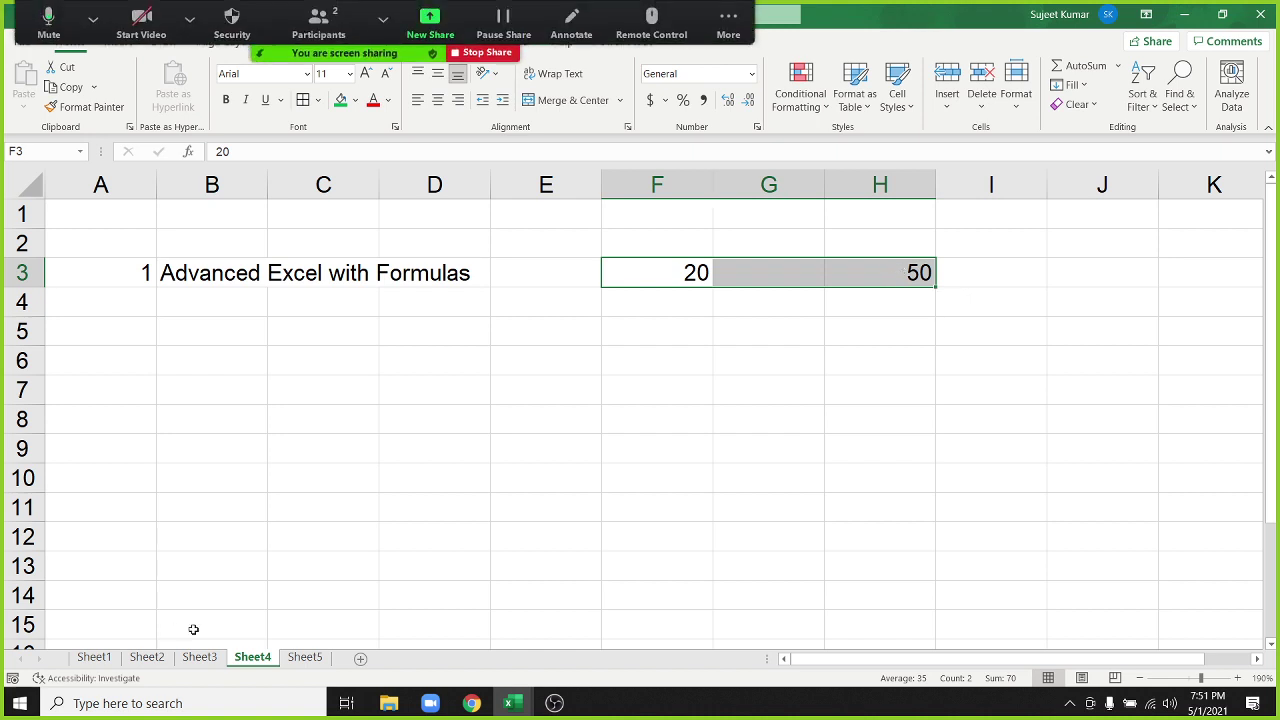
{"action": "left_click", "coordinate": [305, 657]}
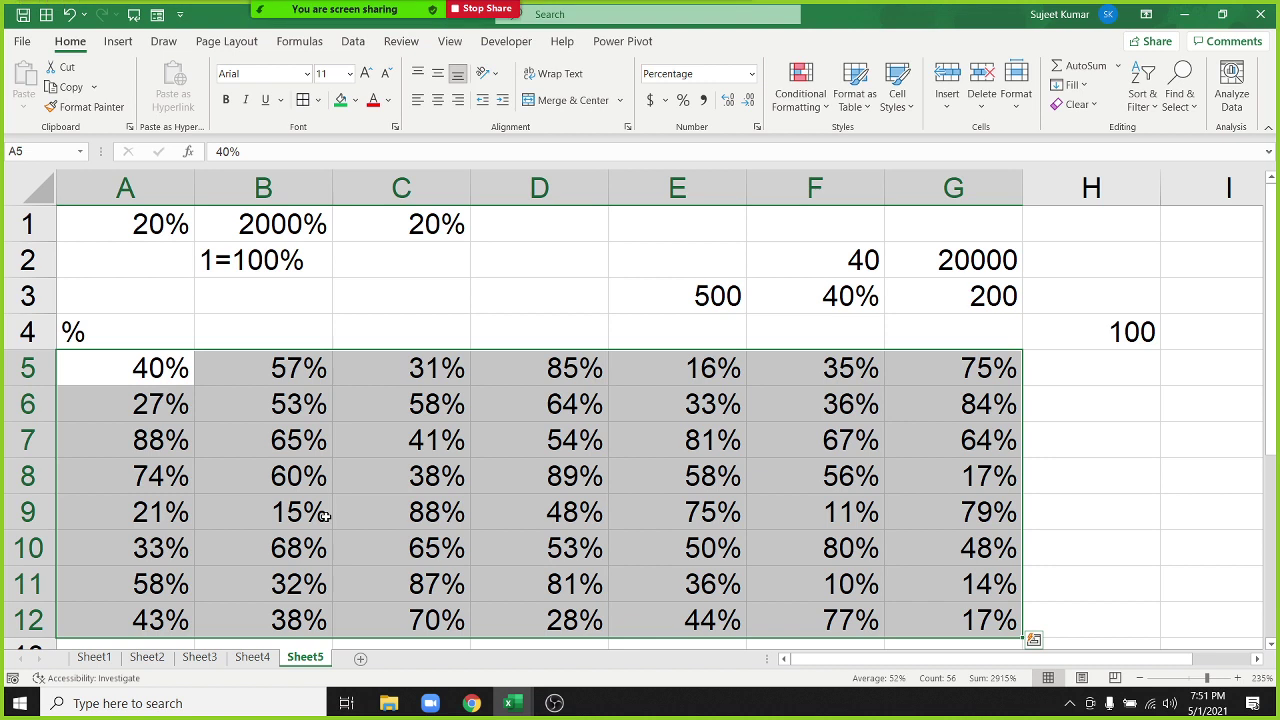
{"action": "left_click", "coordinate": [253, 657]}
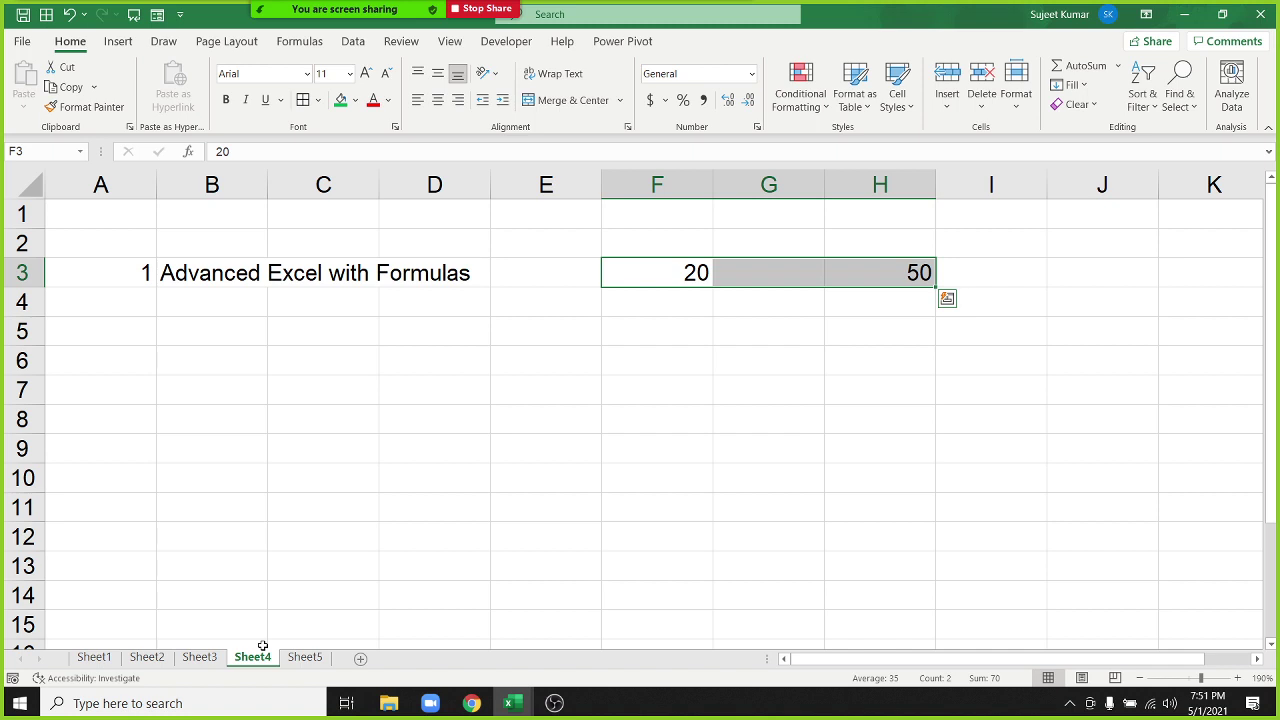
{"action": "key", "text": "Escape"}
Step: Clear 20 and 50 from F3:H3, then enter course 2 'VBA Macros power prog.' in A5:B5
{"action": "key", "text": "Delete"}
{"action": "key", "text": "Down"}
{"action": "key", "text": "Down"}
{"action": "key", "text": "Left"}
{"action": "key", "text": "Left"}
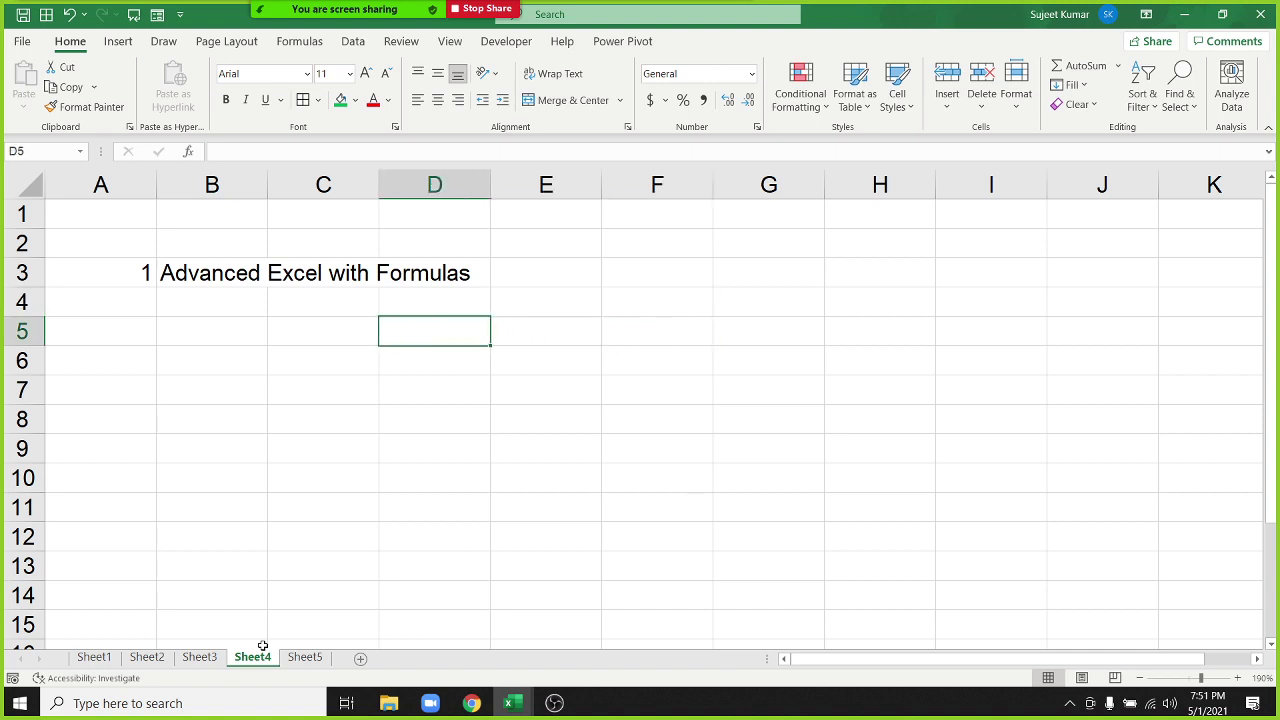
{"action": "key", "text": "Left"}
{"action": "key", "text": "Left"}
{"action": "key", "text": "Left"}
{"action": "type", "text": "2"}
{"action": "key", "text": "Tab"}
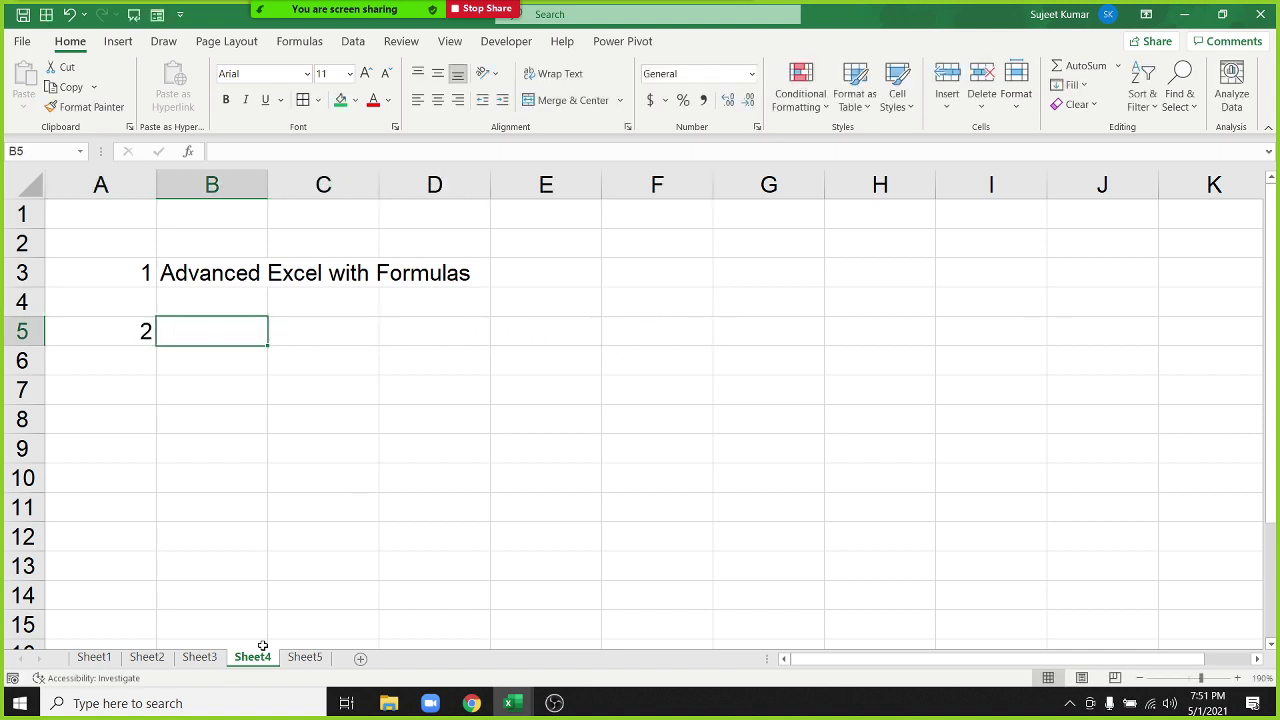
{"action": "type", "text": "VBA MA"}
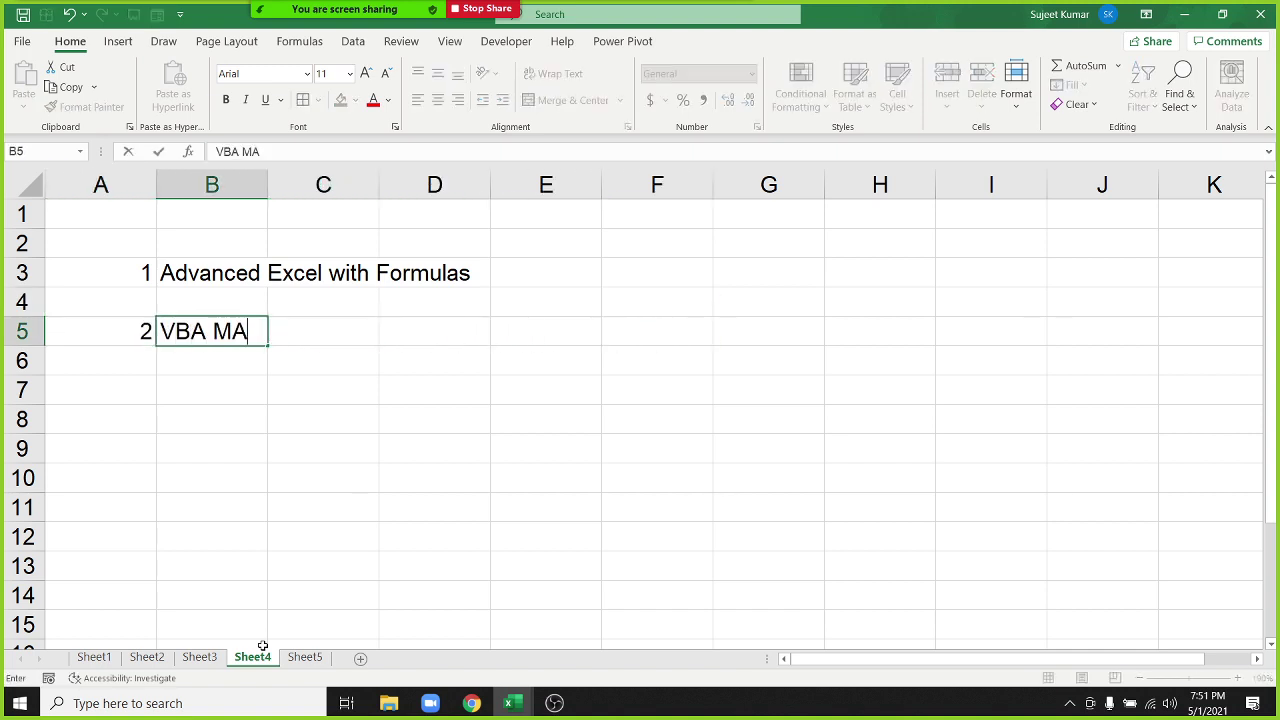
{"action": "type", "text": "c"}
{"action": "key", "text": "BackSpace"}
{"action": "key", "text": "BackSpace"}
{"action": "type", "text": "acros p"}
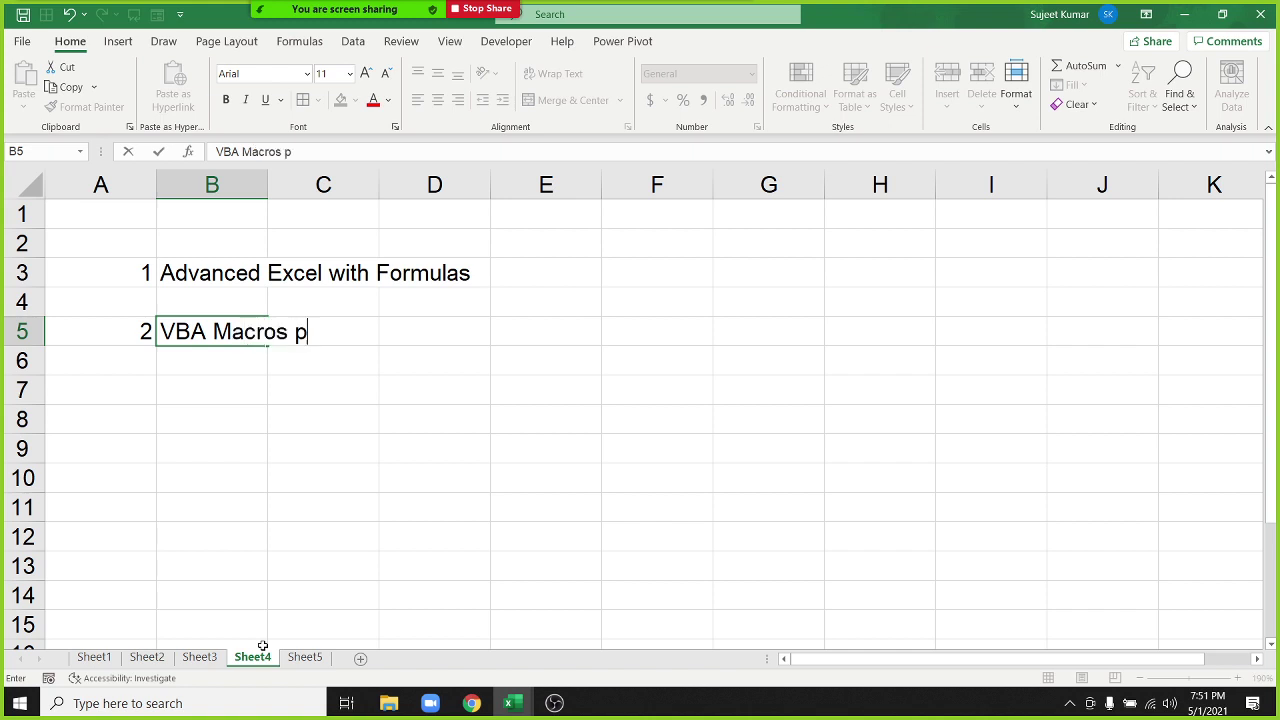
{"action": "type", "text": "ower pro"}
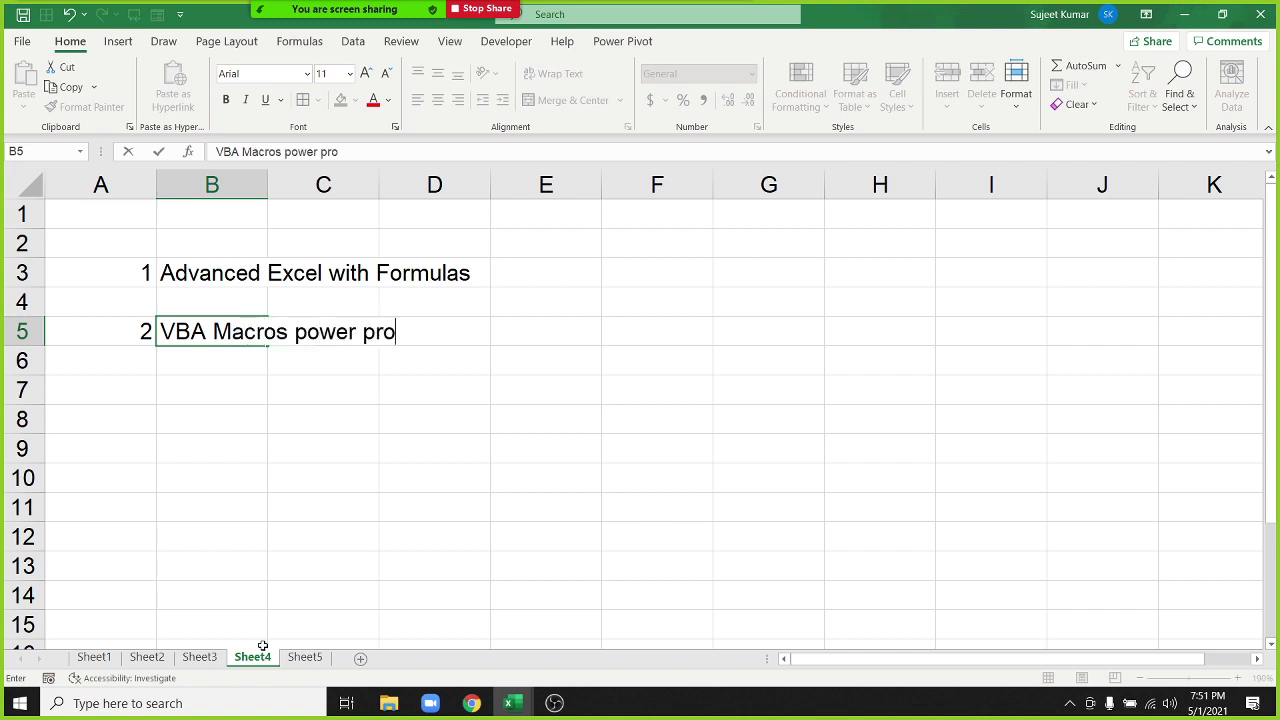
{"action": "type", "text": "g."}
{"action": "key", "text": "Return"}
Step: List the topics Access, SQL and MIS Report Automation in B7, B8 and B10
{"action": "key", "text": "Return"}
{"action": "type", "text": "A"}
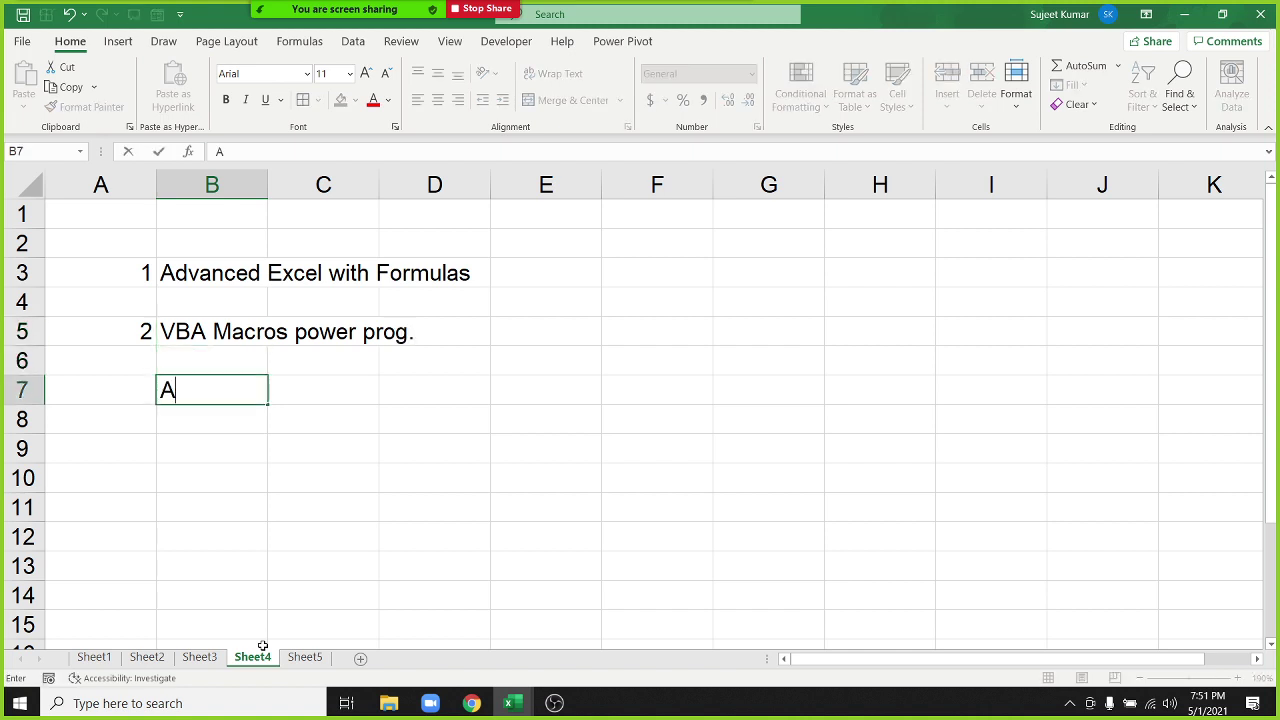
{"action": "type", "text": "ccess"}
{"action": "key", "text": "Return"}
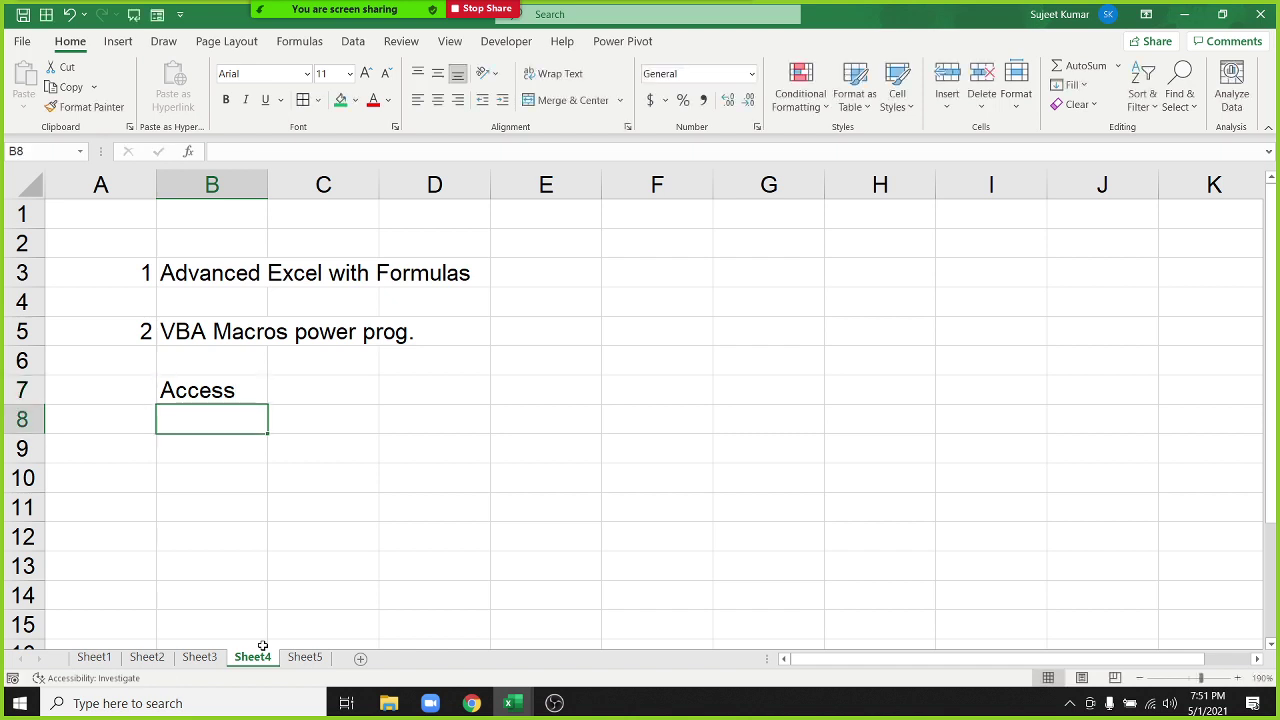
{"action": "type", "text": "SQL"}
{"action": "key", "text": "Return"}
{"action": "key", "text": "Return"}
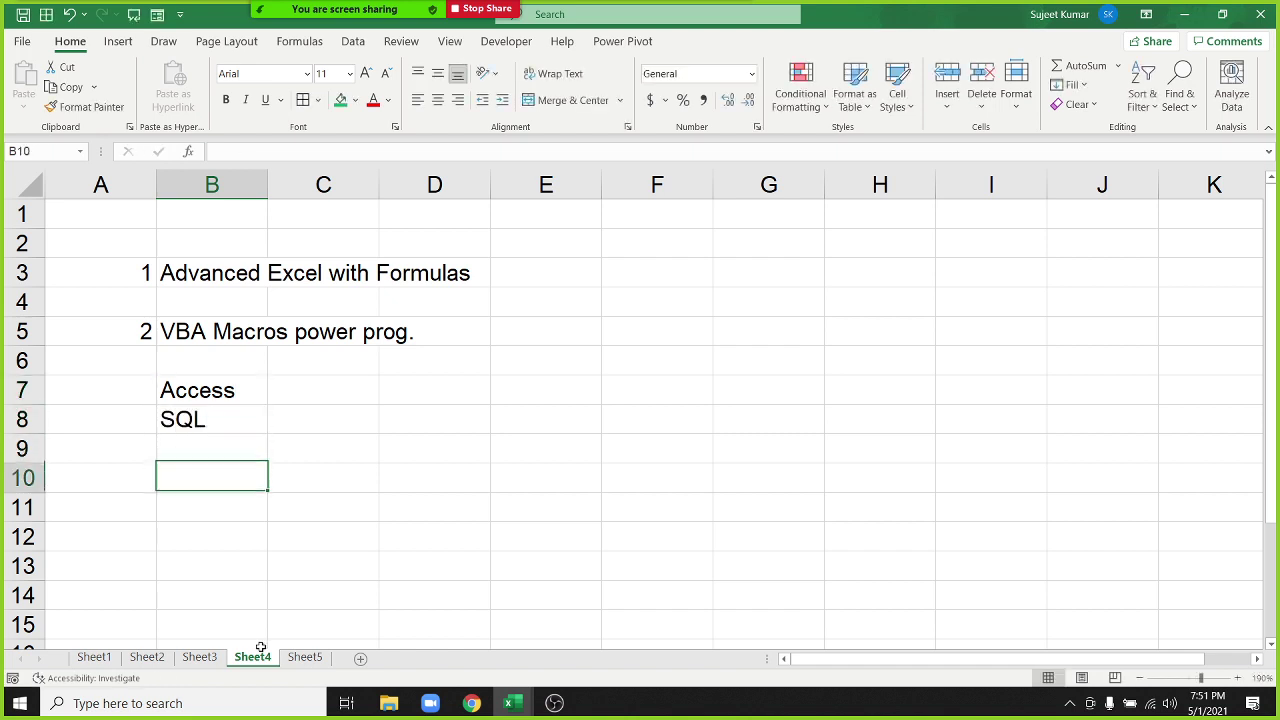
{"action": "type", "text": "MIS "}
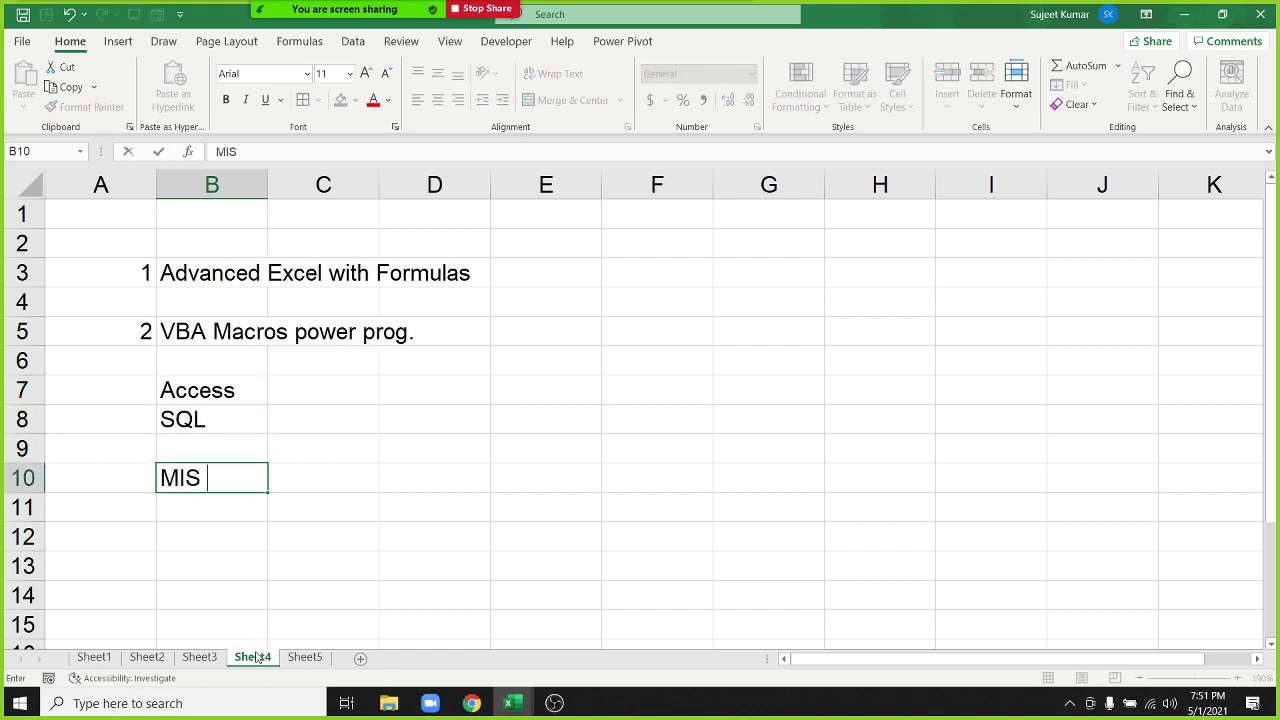
{"action": "type", "text": "Report A"}
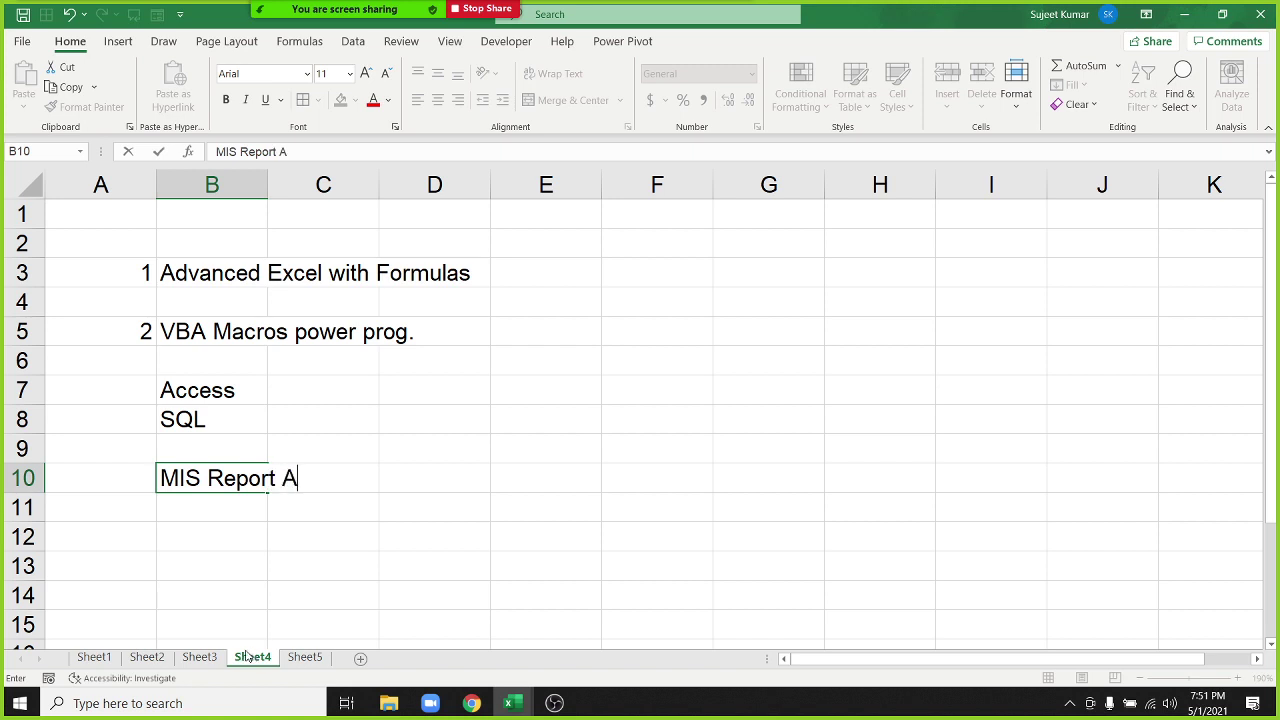
{"action": "type", "text": "utomati"}
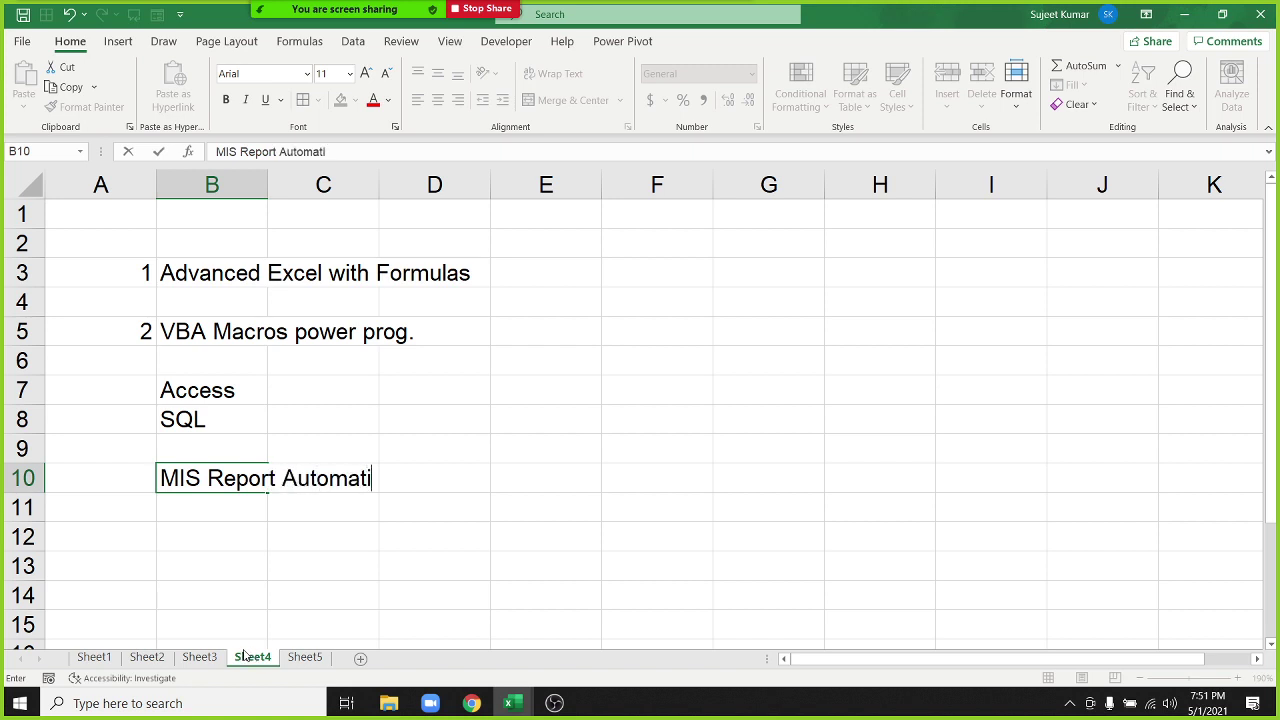
{"action": "type", "text": "on"}
{"action": "key", "text": "Return"}
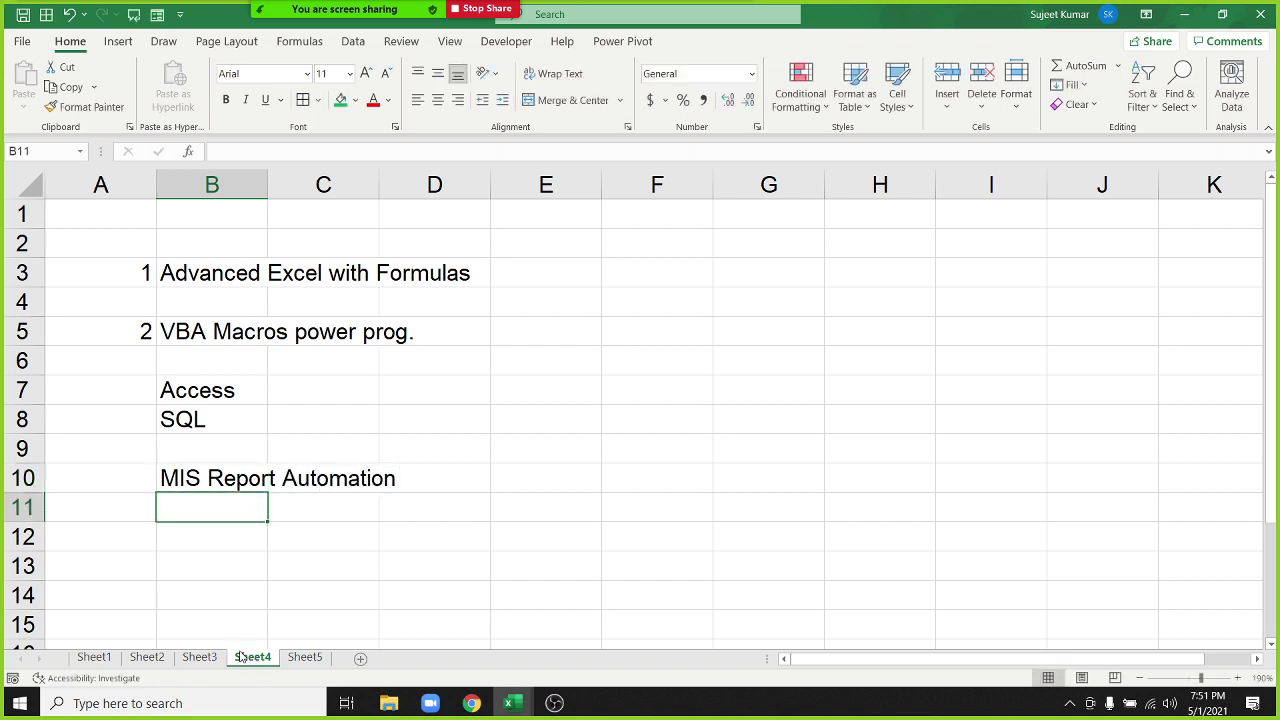
Step: Enter '3 to 4 Month' in B11, 'M -f 45mt ot 1H' in B12 and 15000 in B13
{"action": "type", "text": "3"}
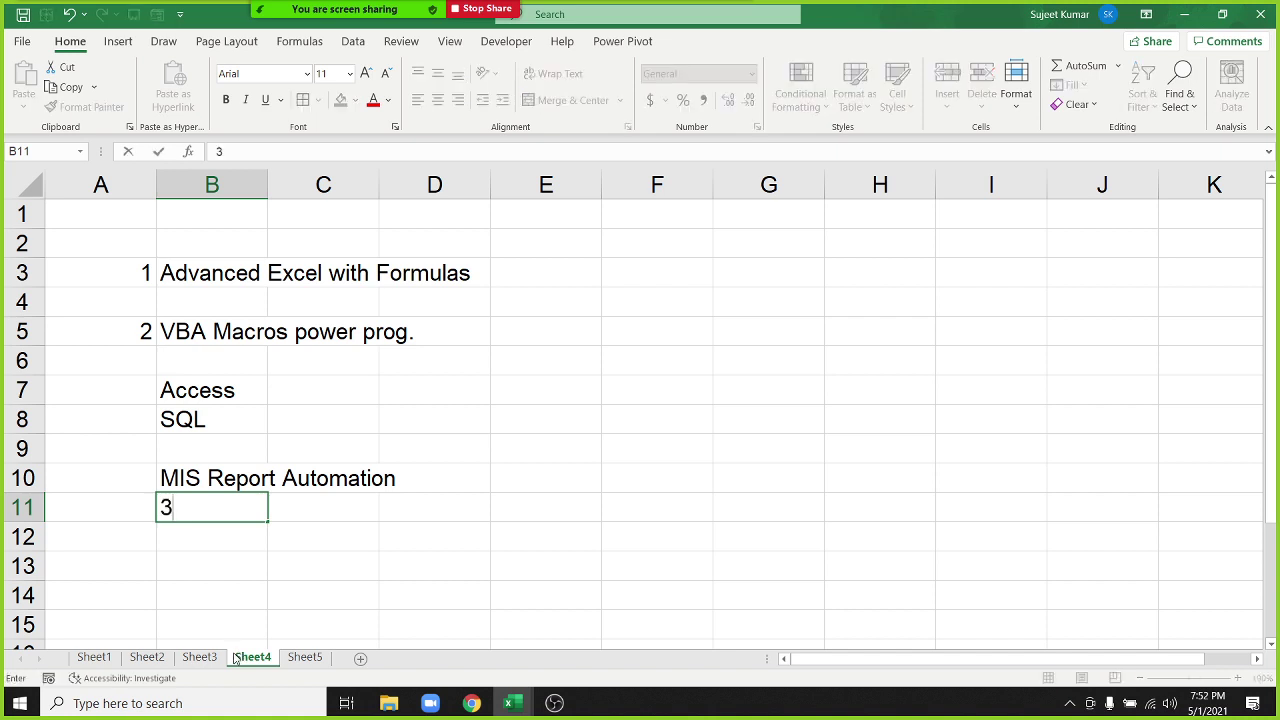
{"action": "type", "text": " to "}
{"action": "type", "text": "4 Mo"}
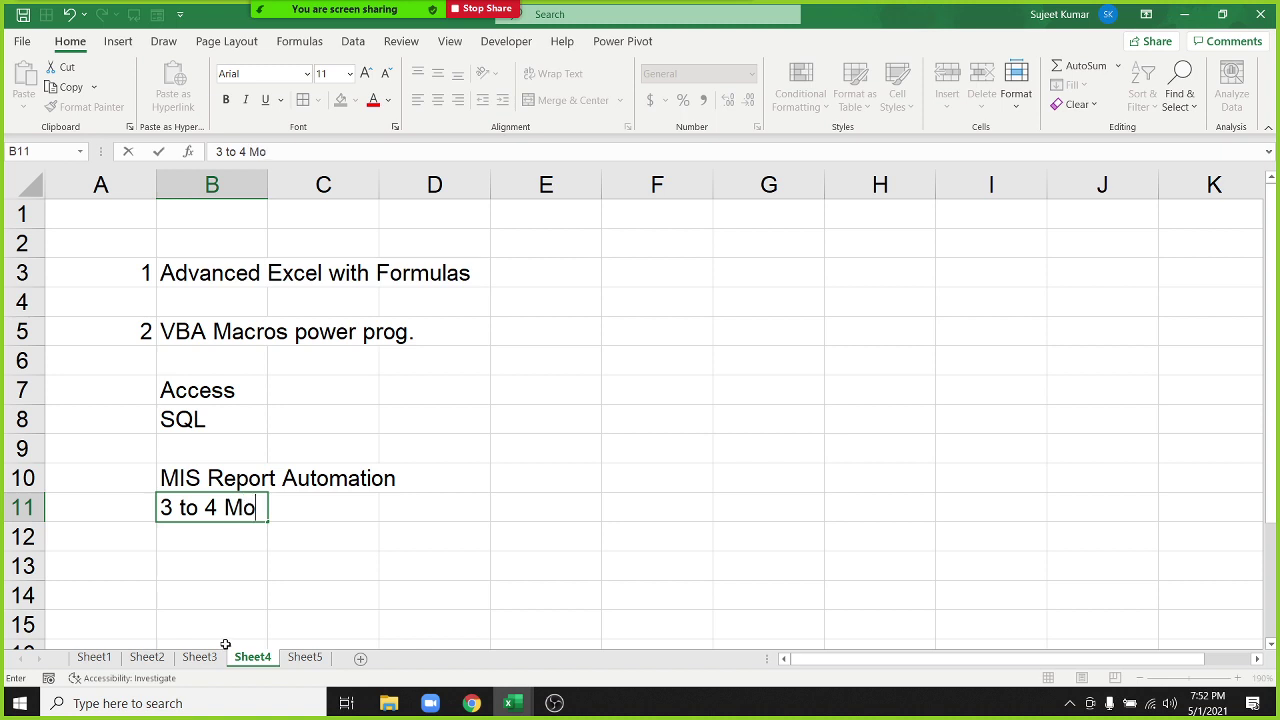
{"action": "type", "text": "nth"}
{"action": "key", "text": "Return"}
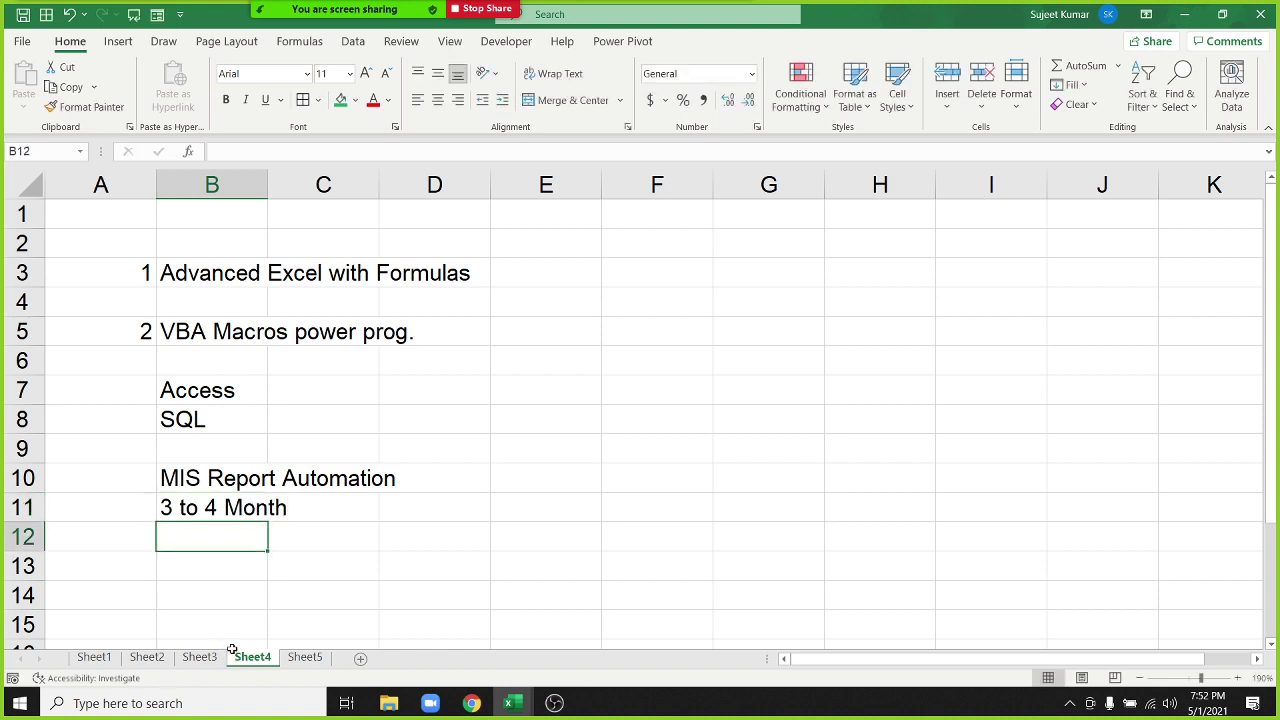
{"action": "type", "text": "M"}
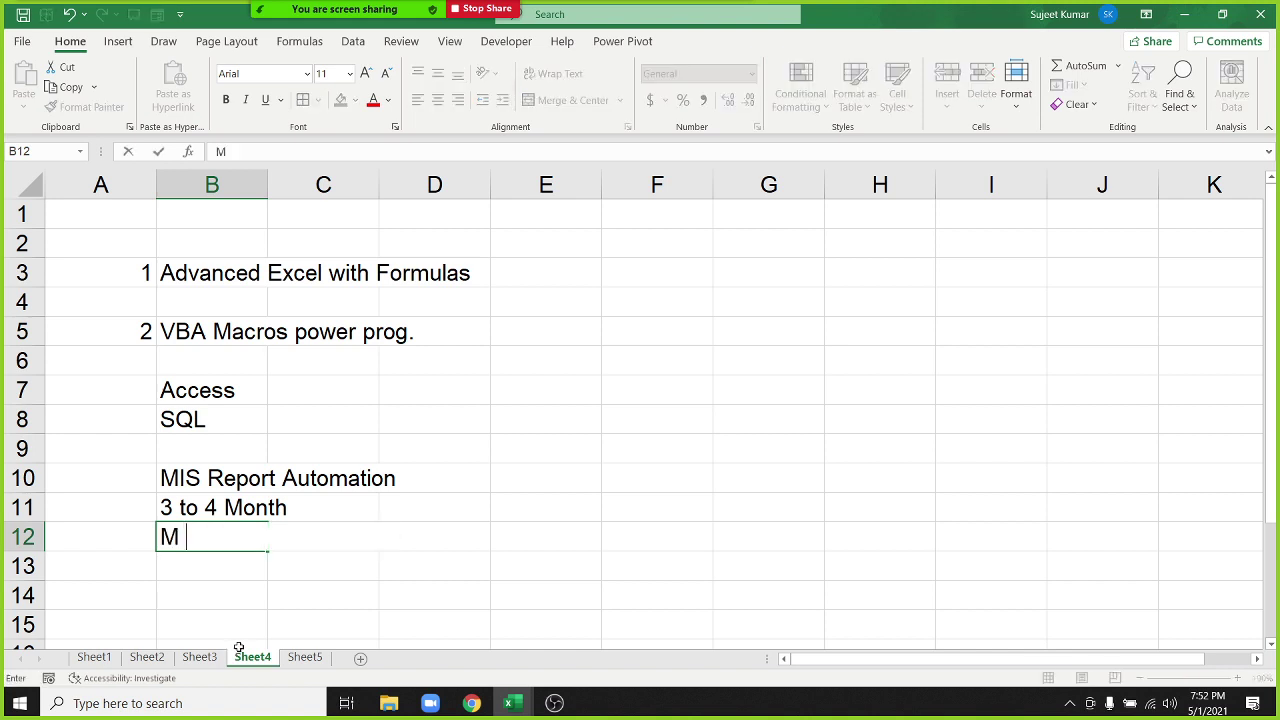
{"action": "type", "text": " -f "}
{"action": "type", "text": "45mt "}
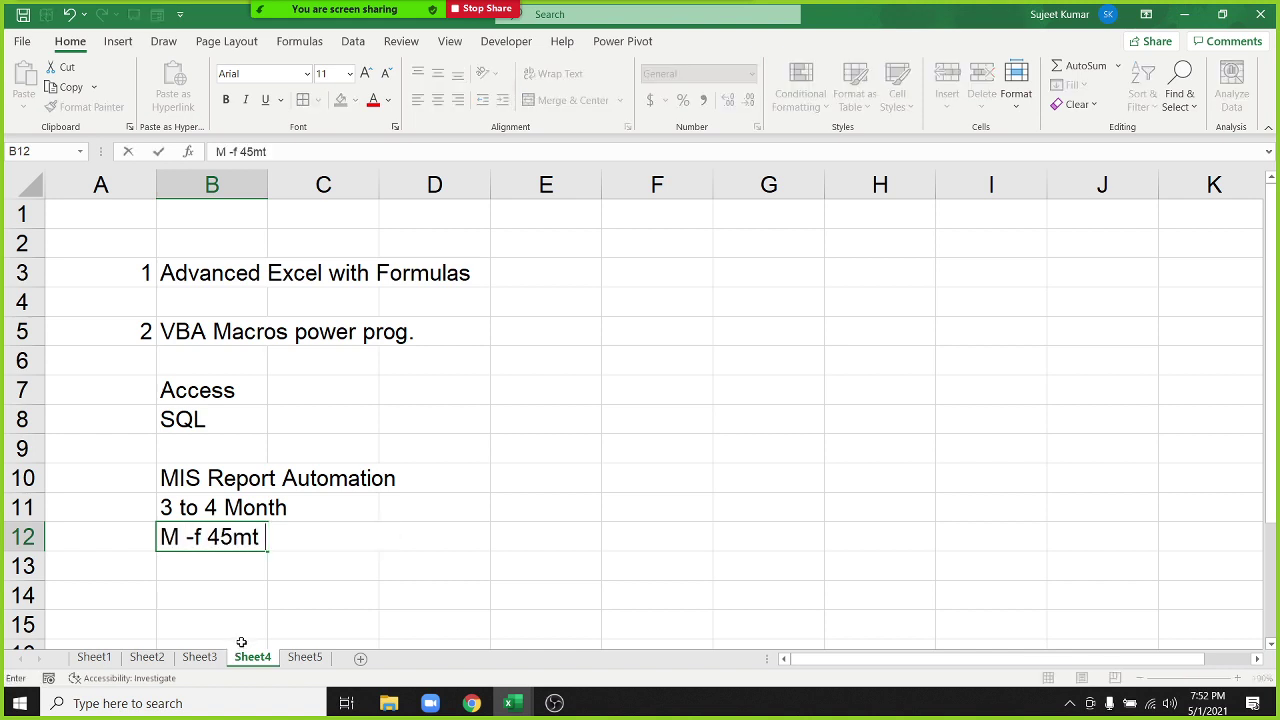
{"action": "type", "text": "ot 1"}
{"action": "type", "text": "H"}
{"action": "key", "text": "Return"}
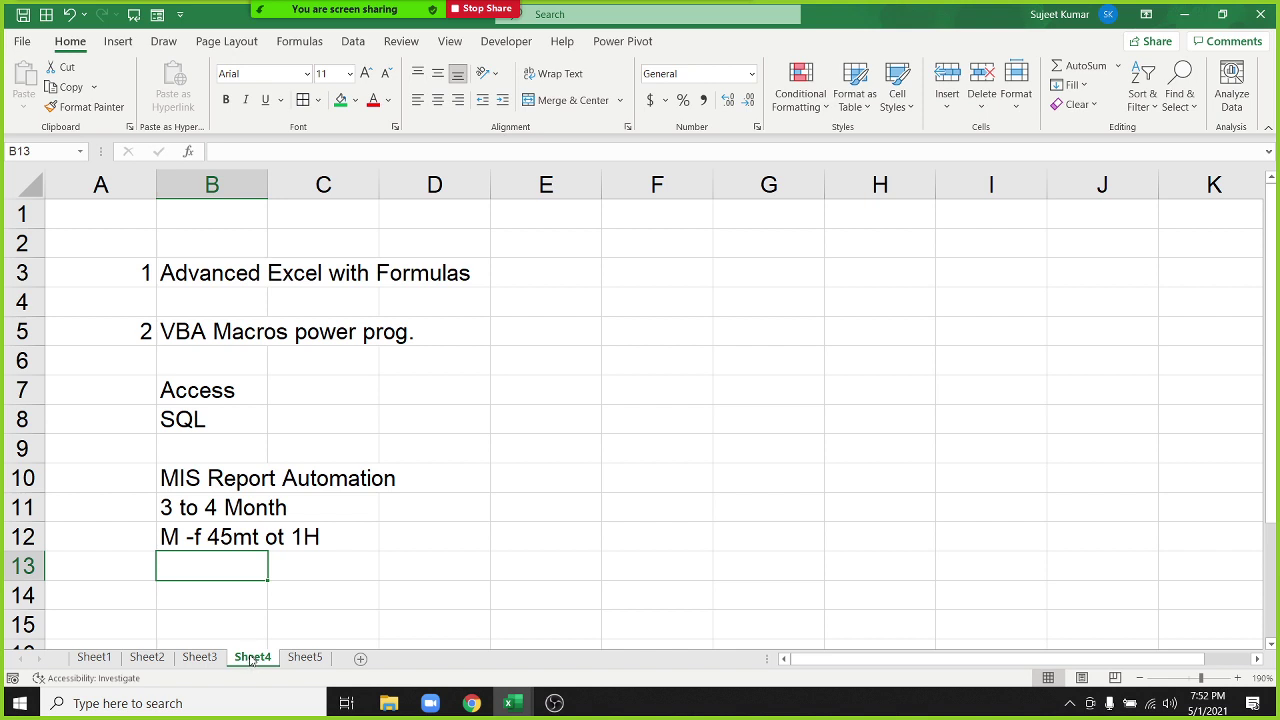
{"action": "type", "text": "15000"}
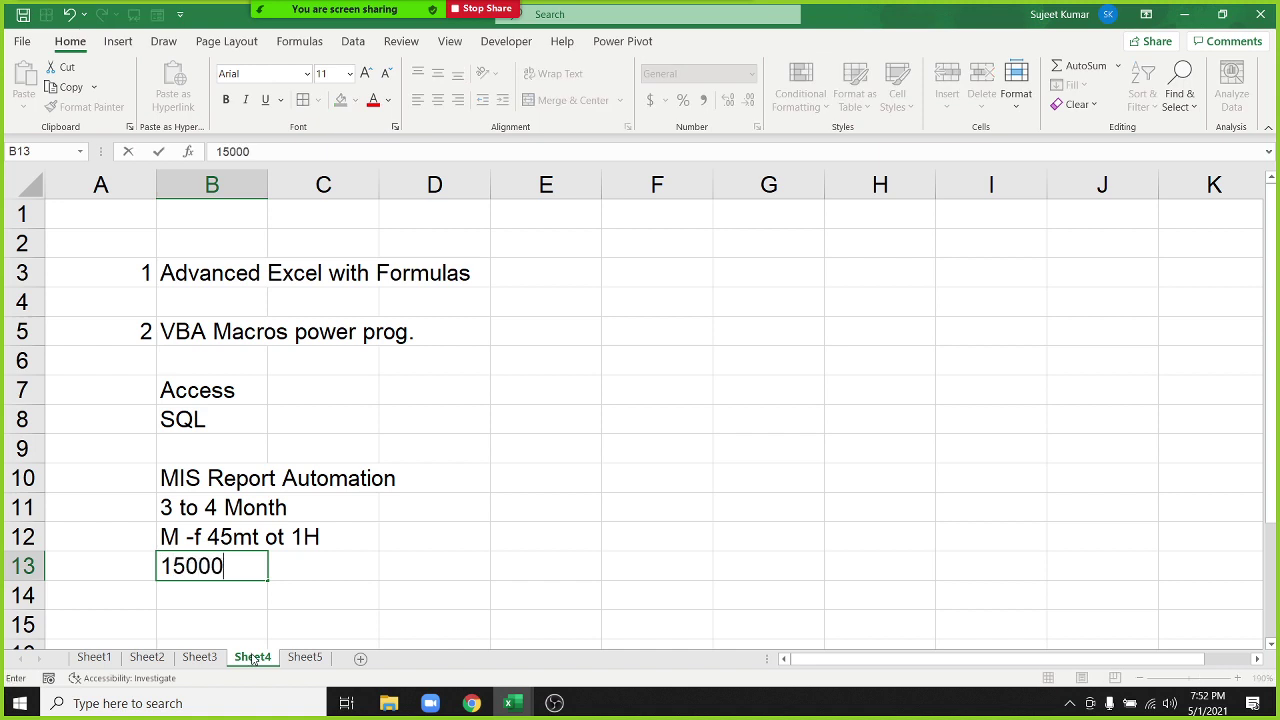
{"action": "key", "text": "Return"}
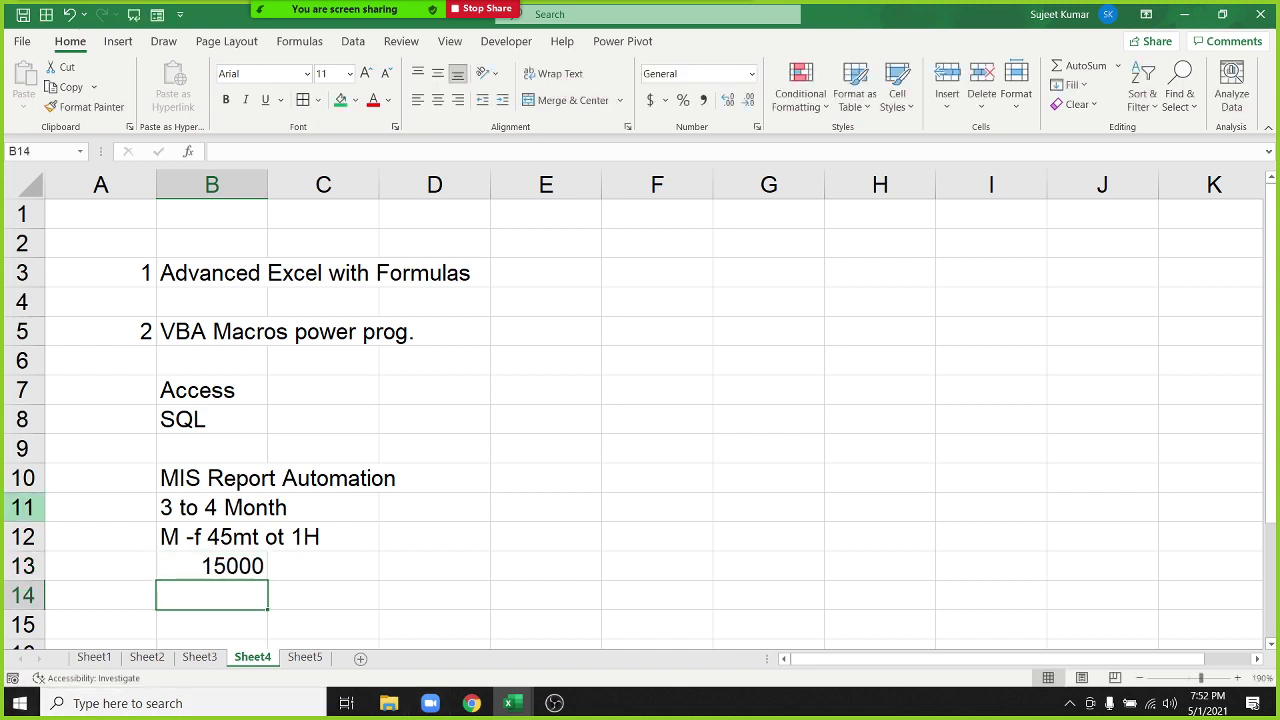
Step: Give course 1 a 2M duration in E3 and a 7500 fee in F3
{"action": "left_click", "coordinate": [205, 280]}
{"action": "left_click", "coordinate": [520, 266]}
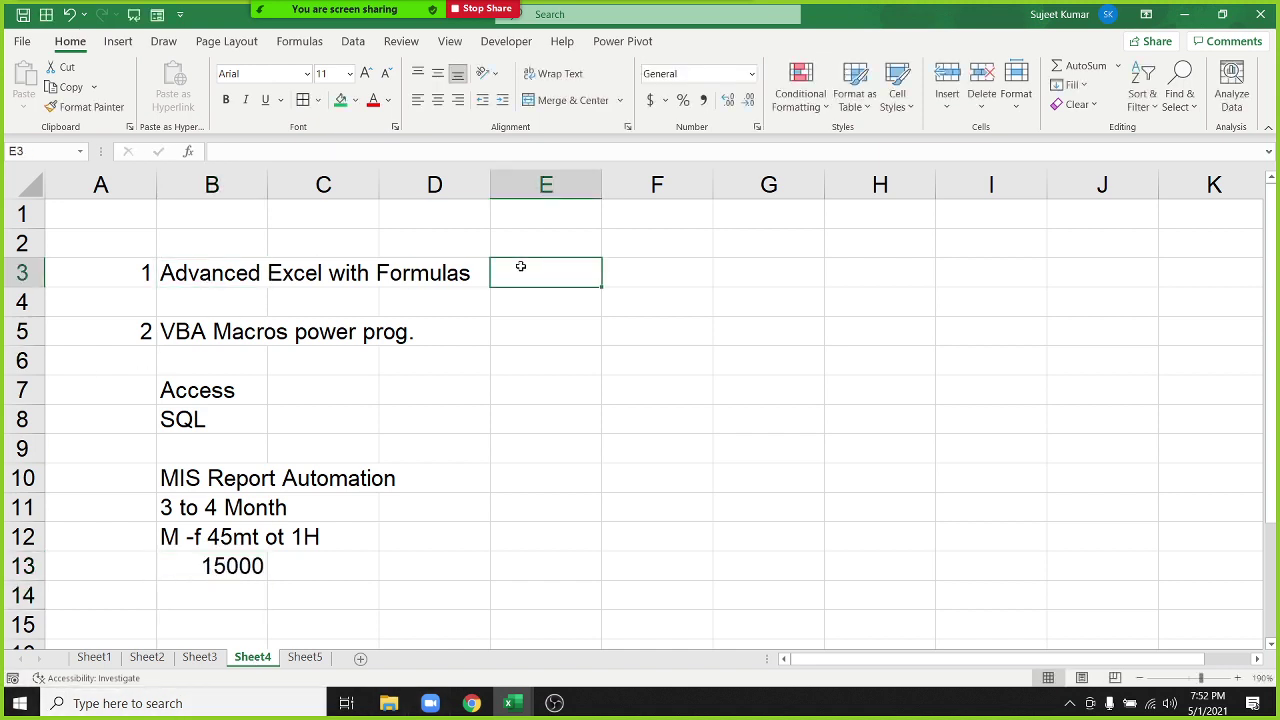
{"action": "type", "text": "2M"}
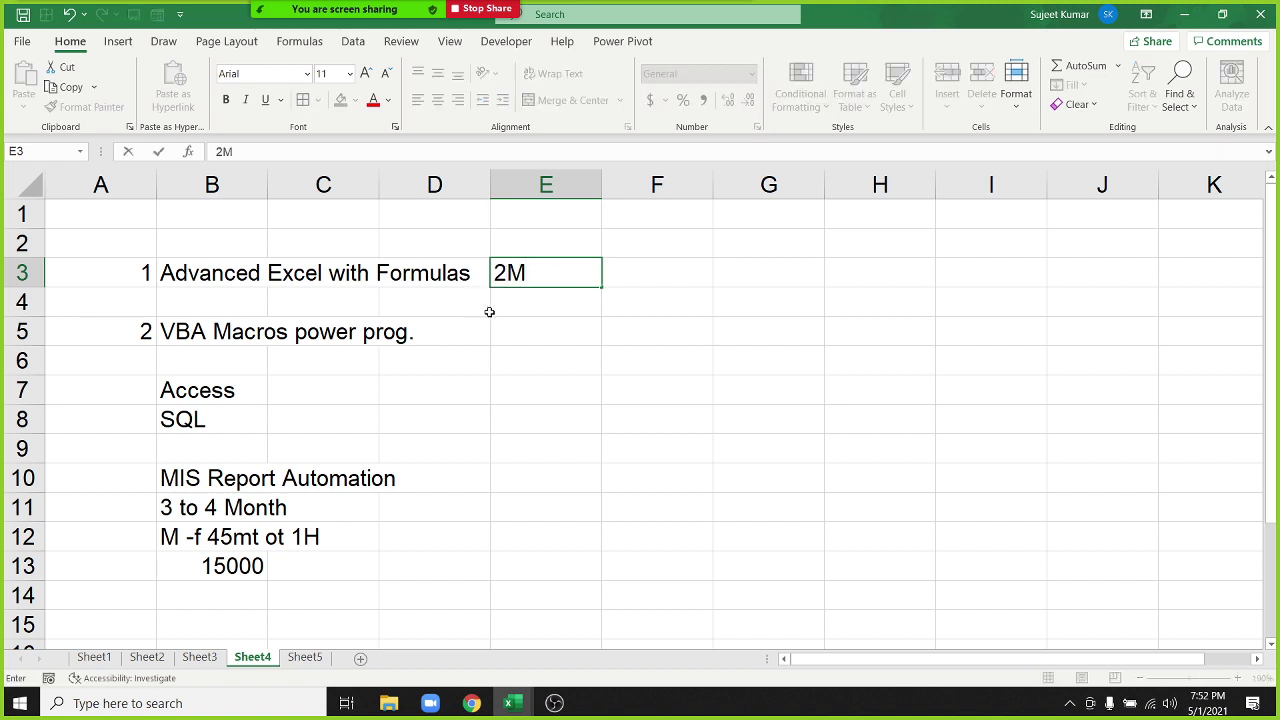
{"action": "key", "text": "Tab"}
{"action": "type", "text": "7"}
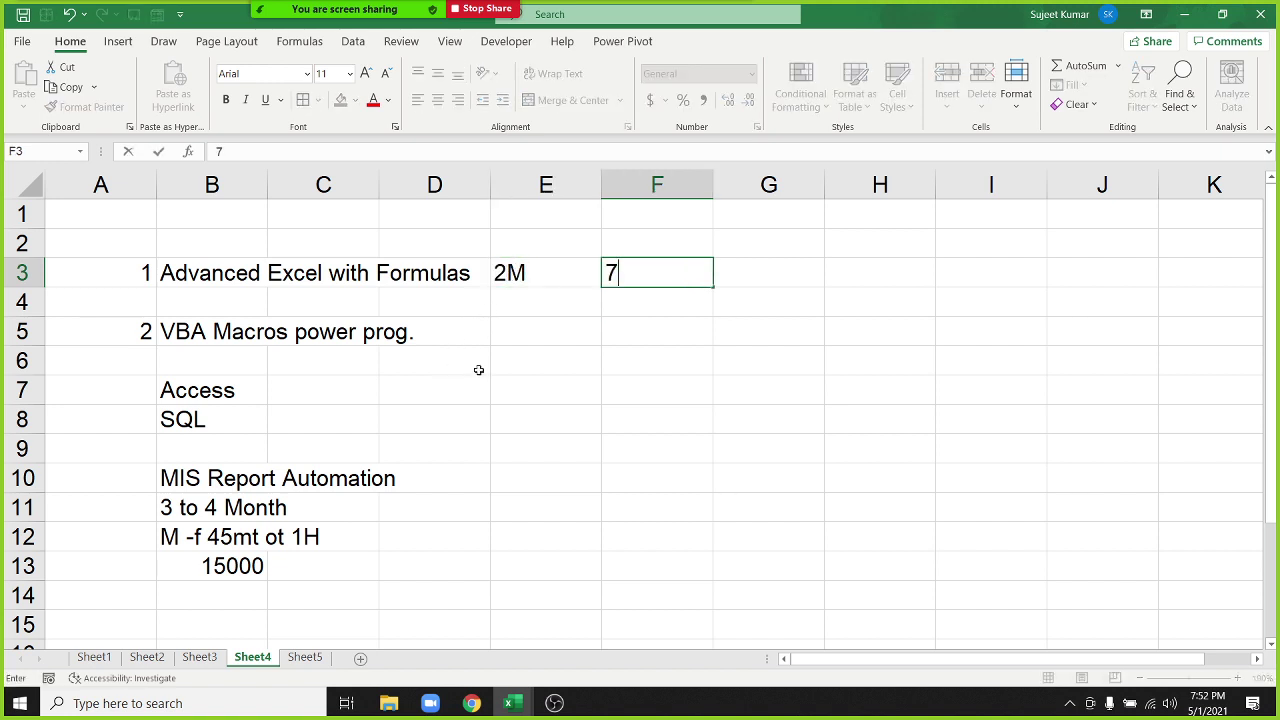
{"action": "type", "text": "500"}
{"action": "key", "text": "Return"}
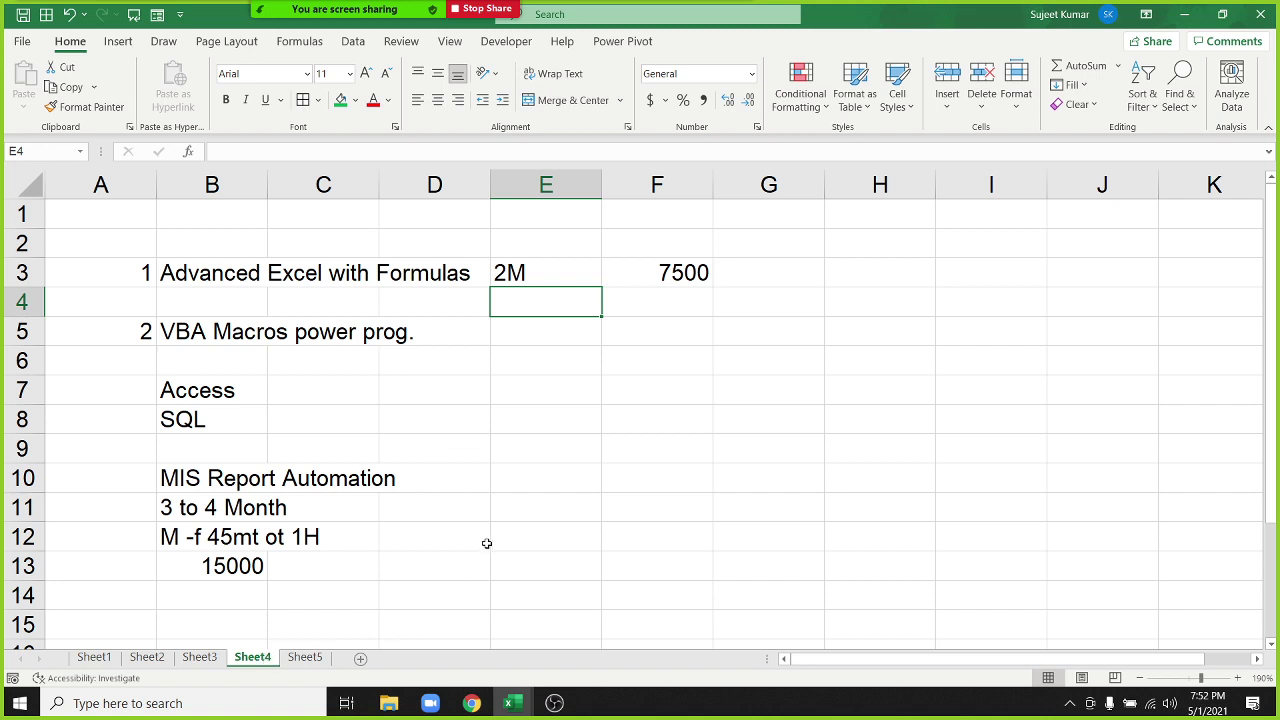
Step: Give the VBA Macros course a 2M duration in E5 and a 10000 fee in F5
{"action": "left_click", "coordinate": [460, 340]}
{"action": "left_click", "coordinate": [522, 338]}
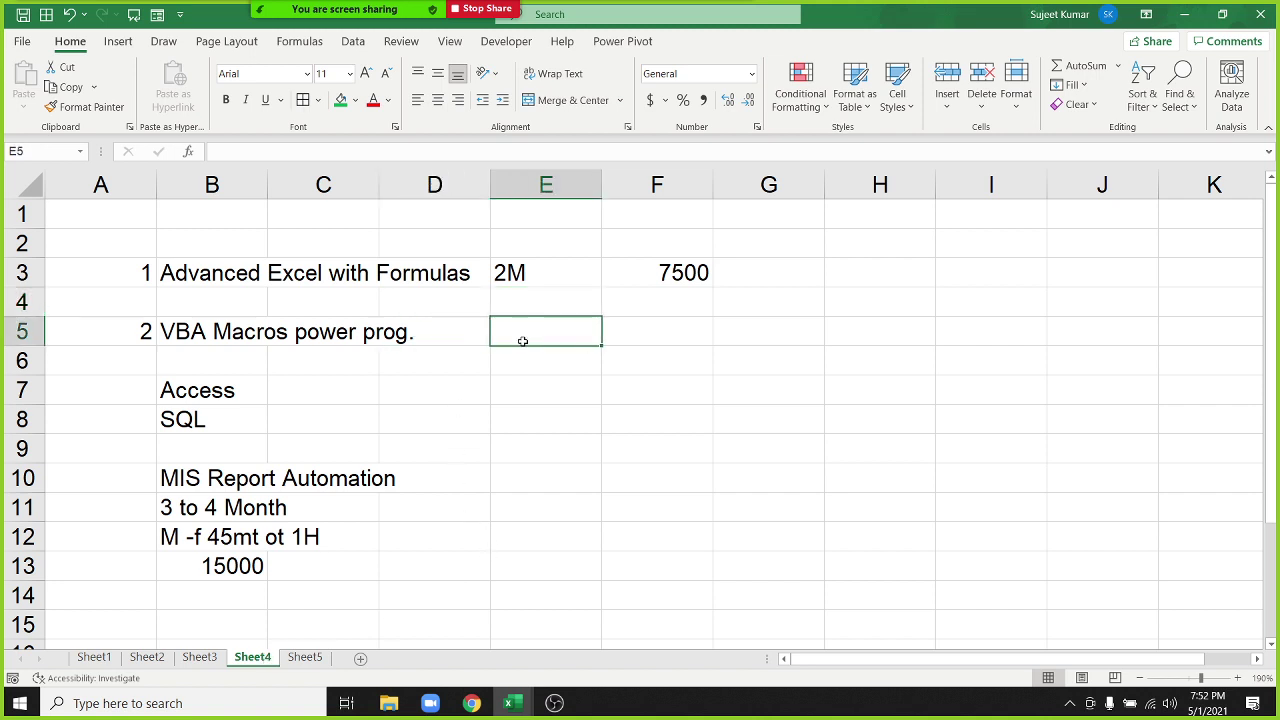
{"action": "type", "text": "2"}
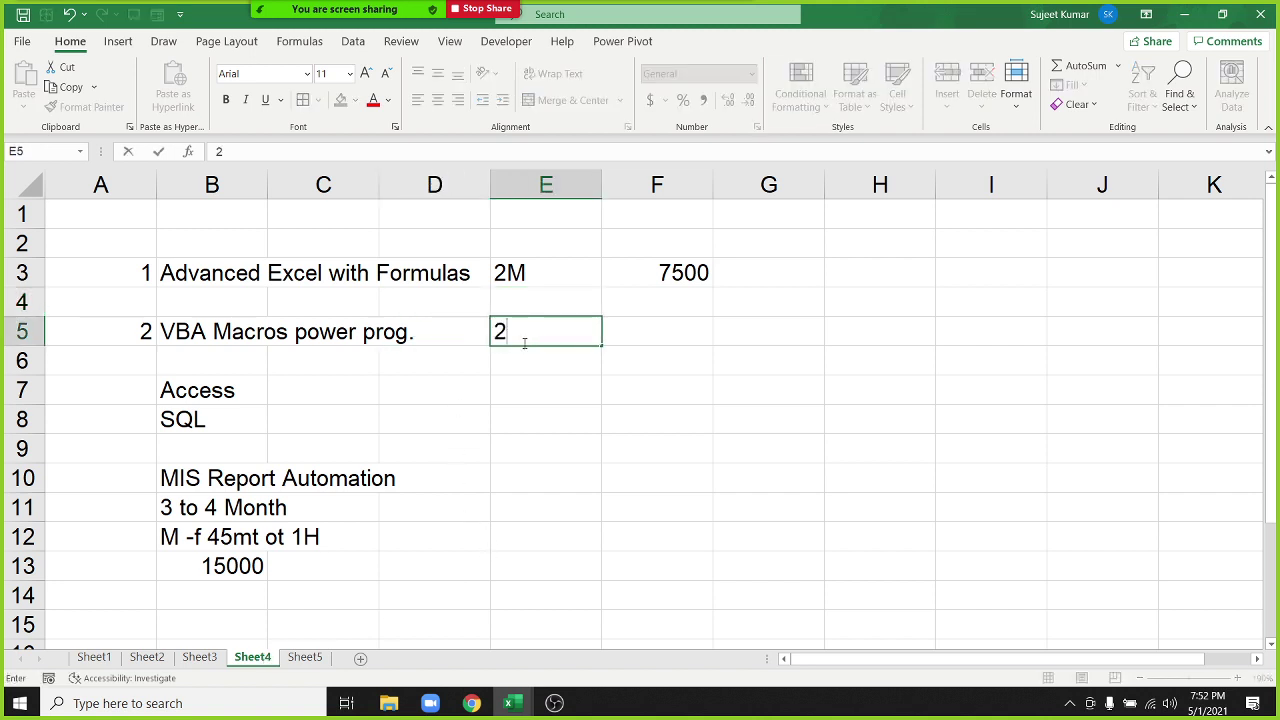
{"action": "type", "text": "M"}
{"action": "key", "text": "Tab"}
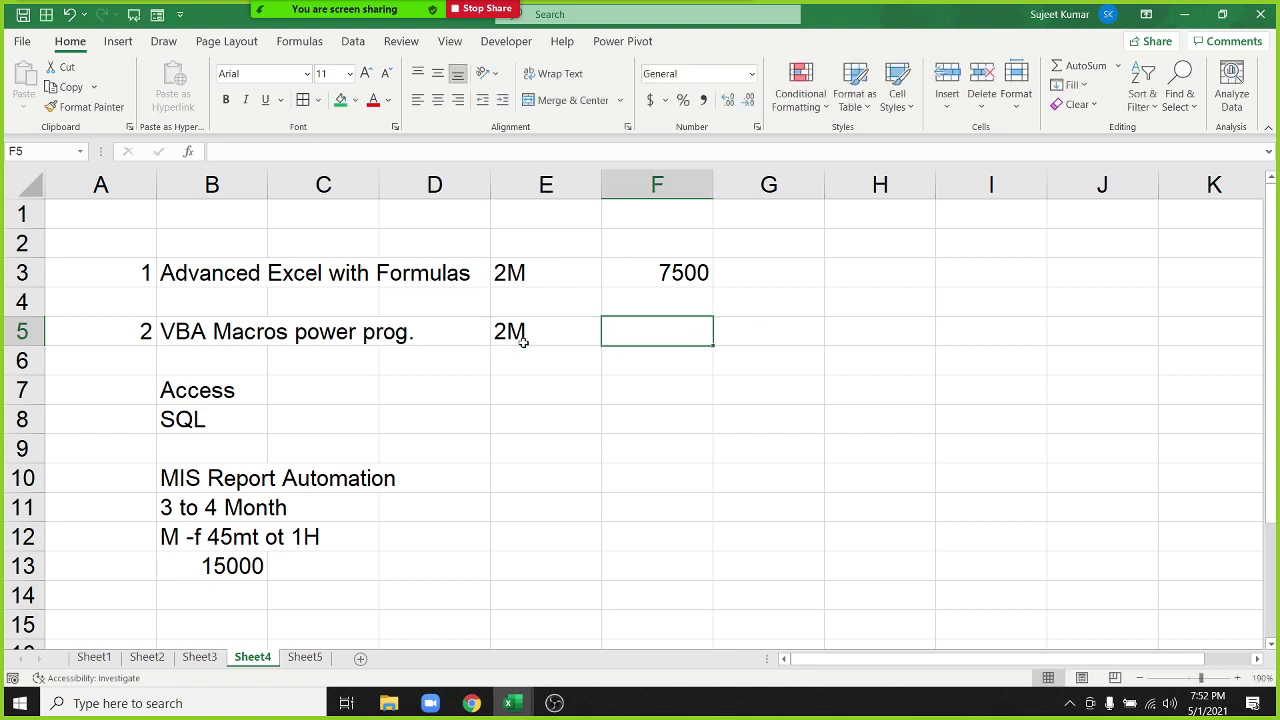
{"action": "type", "text": "1000"}
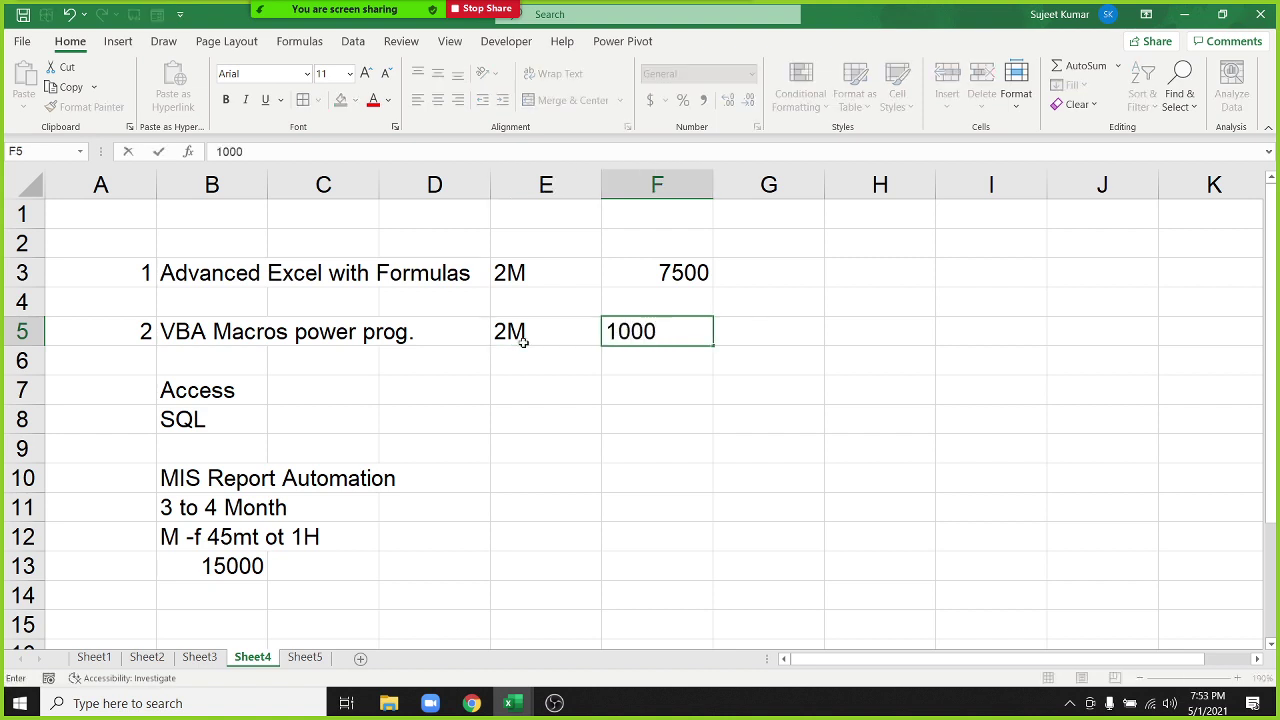
{"action": "type", "text": "0"}
{"action": "key", "text": "Return"}
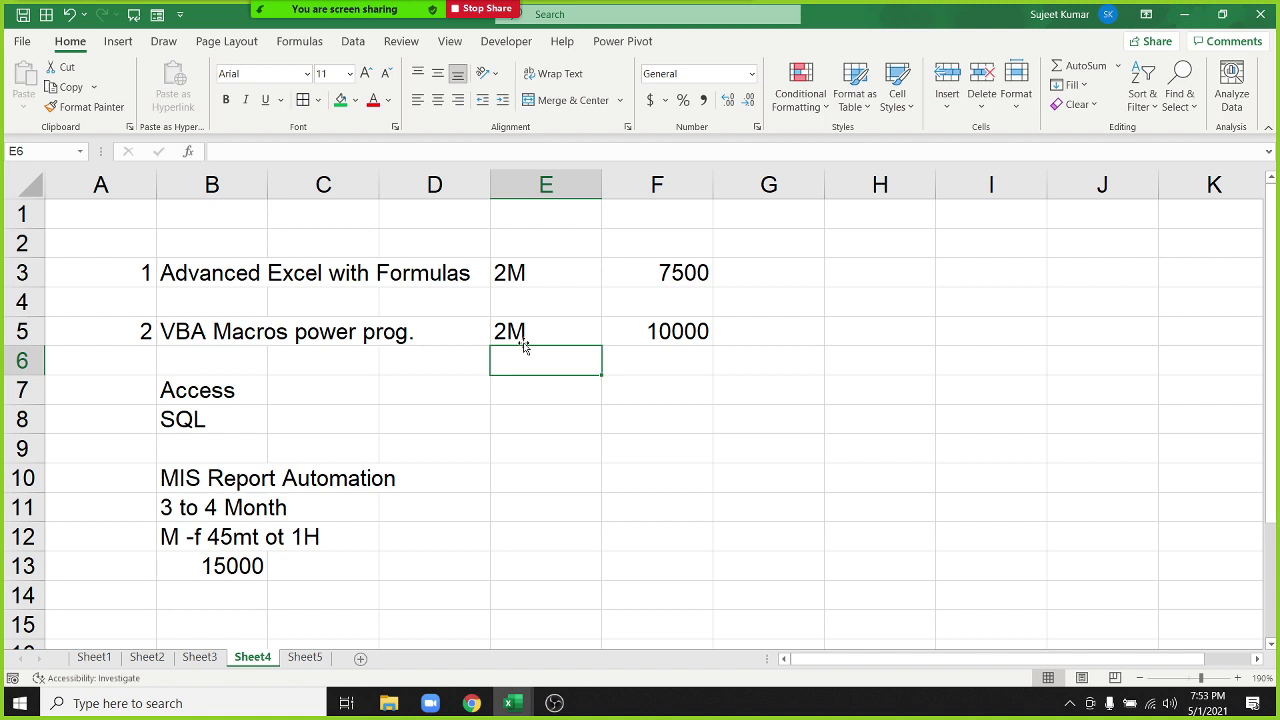
Step: Add a 'Time' label in E8, then review the fee cells
{"action": "key", "text": "Down"}
{"action": "key", "text": "Down"}
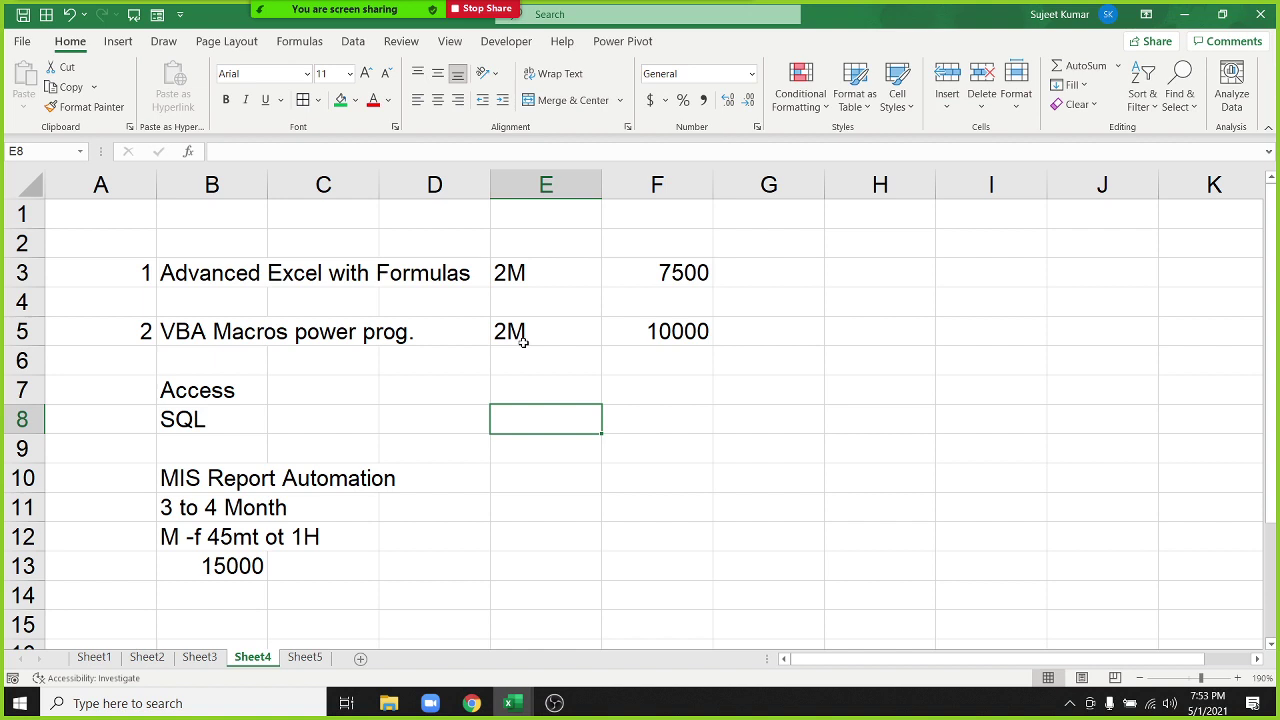
{"action": "type", "text": "Time"}
{"action": "key", "text": "Return"}
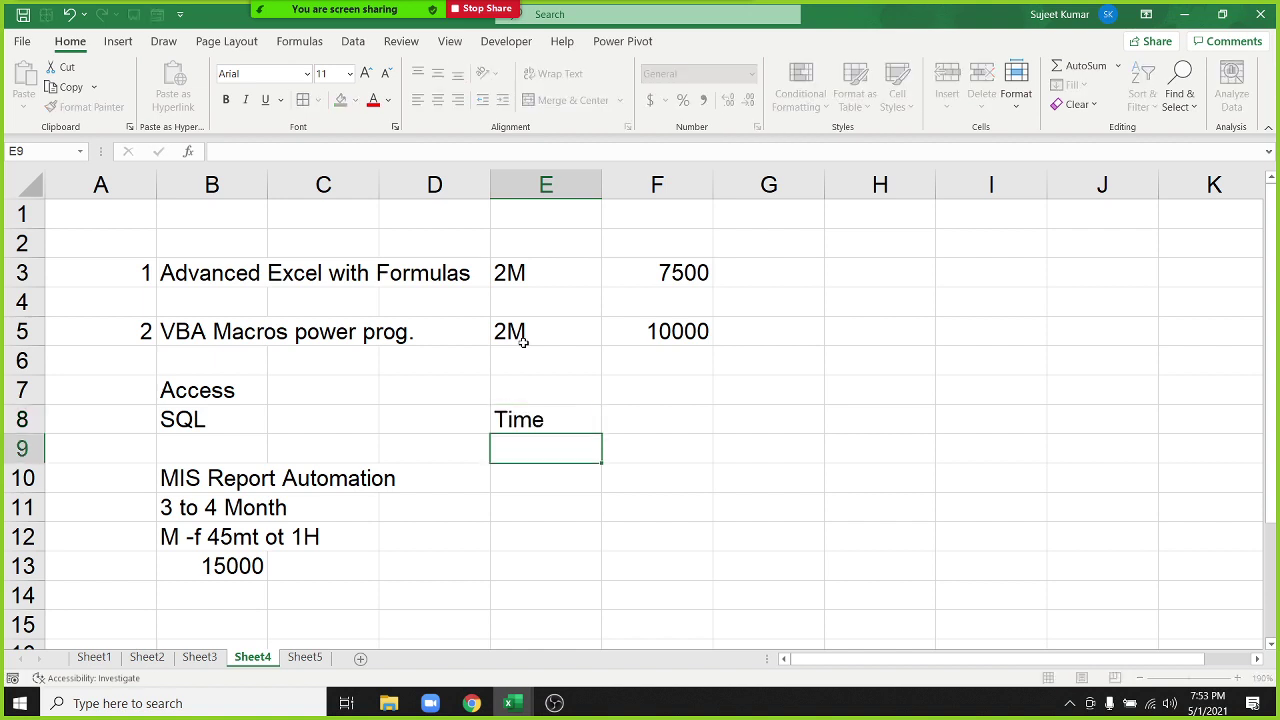
{"action": "key", "text": "Up"}
{"action": "key", "text": "Up"}
{"action": "key", "text": "Up"}
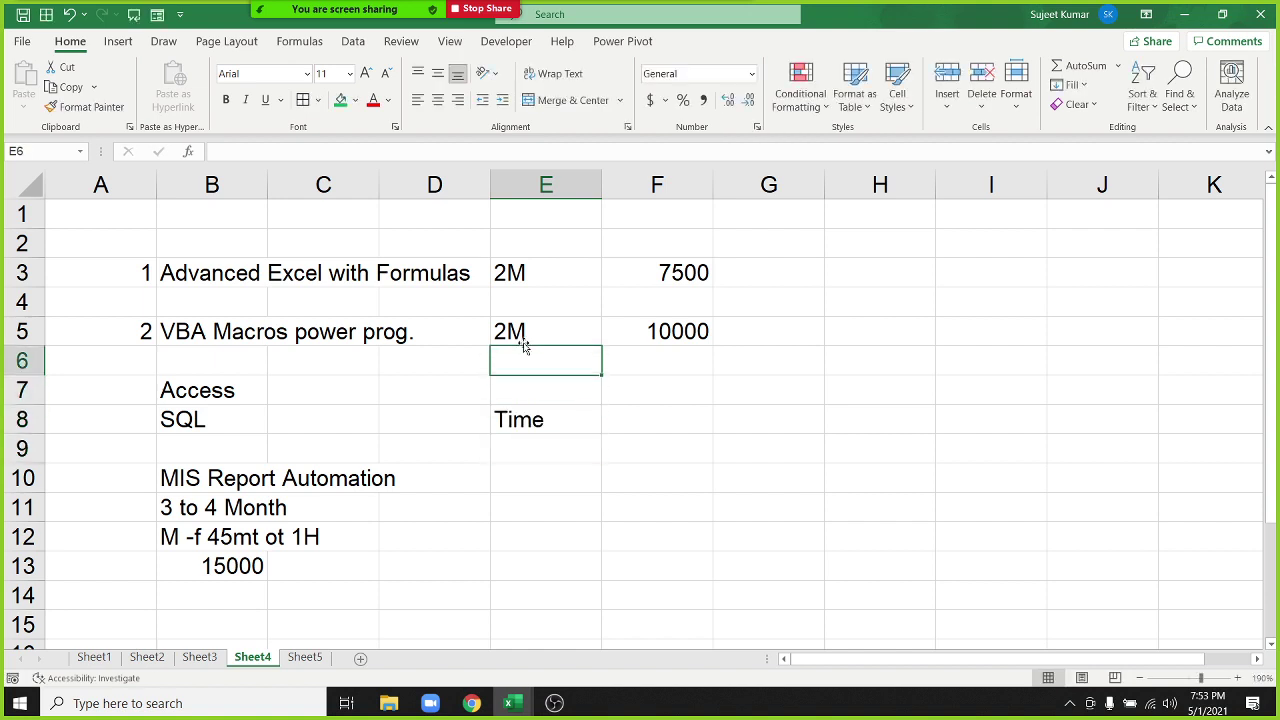
{"action": "key", "text": "Up"}
{"action": "key", "text": "Up"}
{"action": "key", "text": "Right"}
{"action": "key", "text": "Right"}
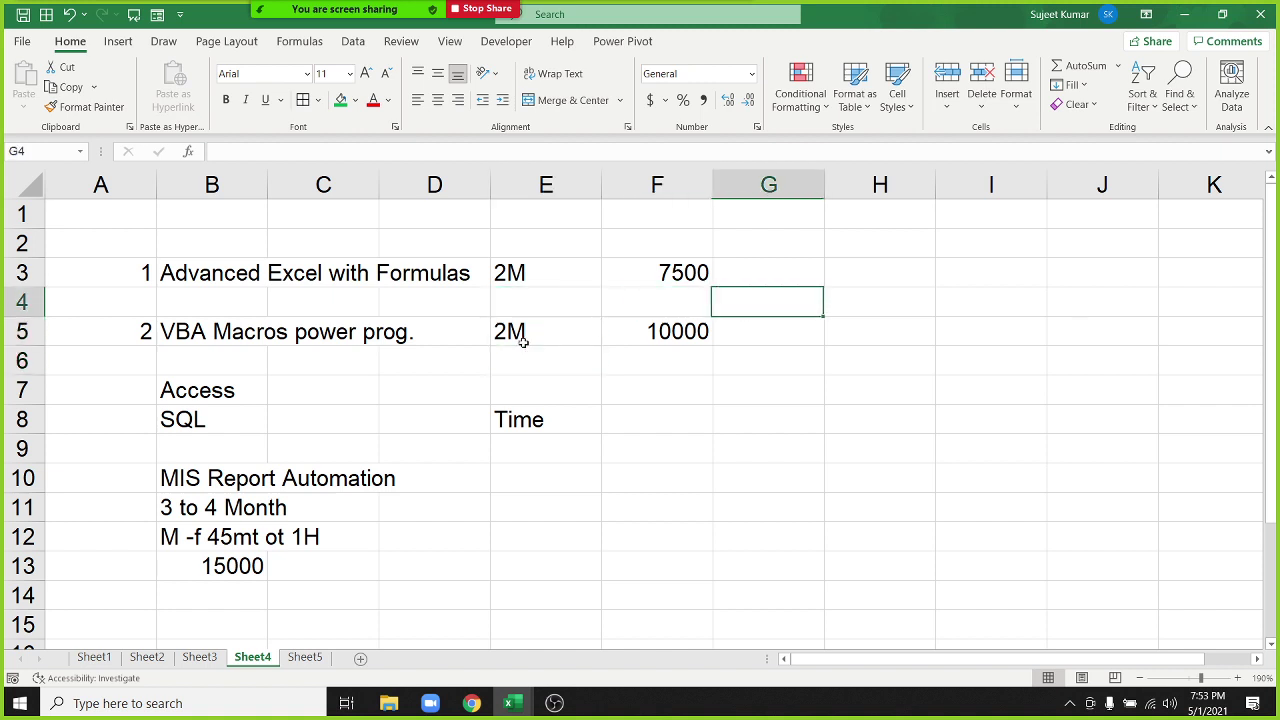
{"action": "key", "text": "Up"}
{"action": "key", "text": "Left"}
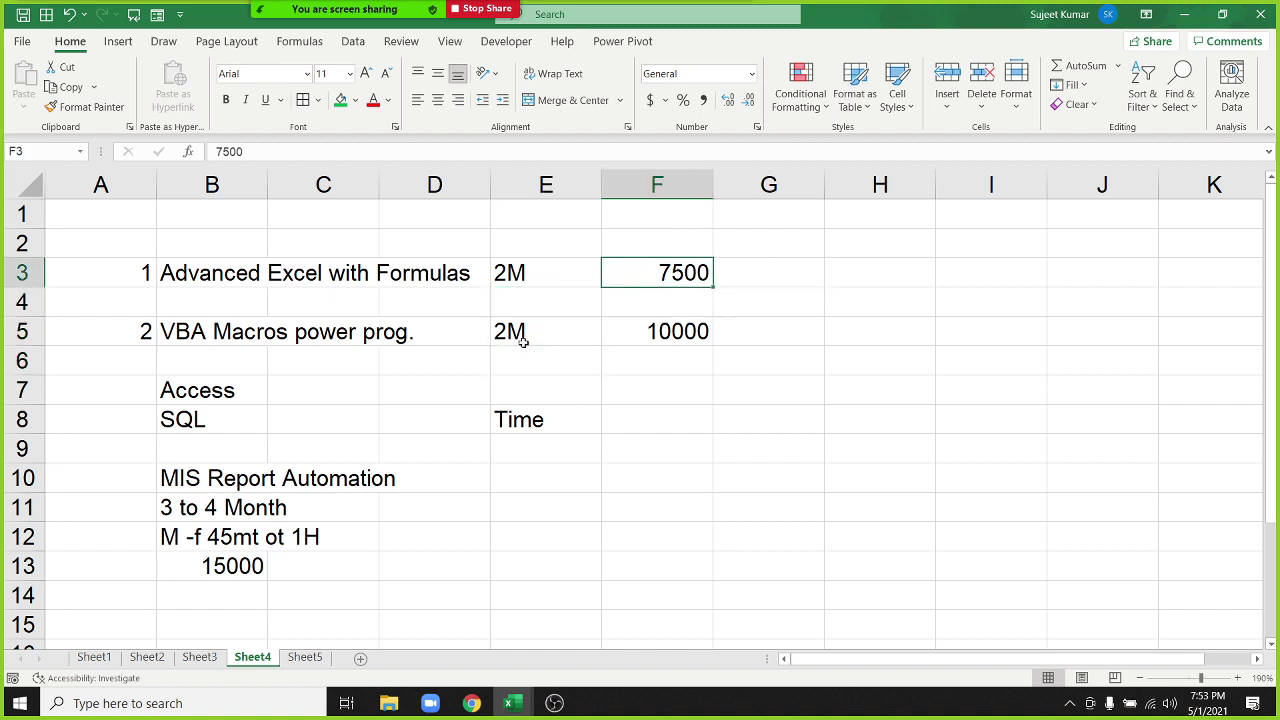
{"action": "key", "text": "Down"}
{"action": "key", "text": "Down"}
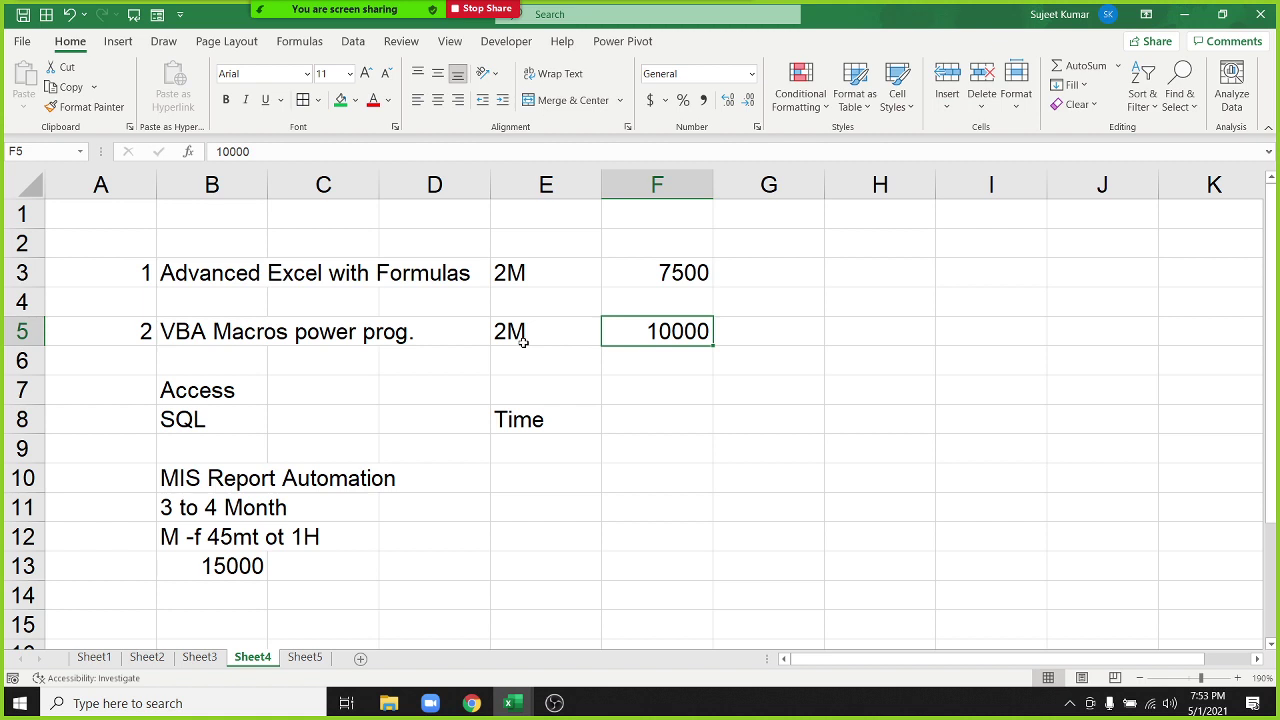
{"action": "key", "text": "Left"}
{"action": "key", "text": "Left"}
{"action": "key", "text": "Left"}
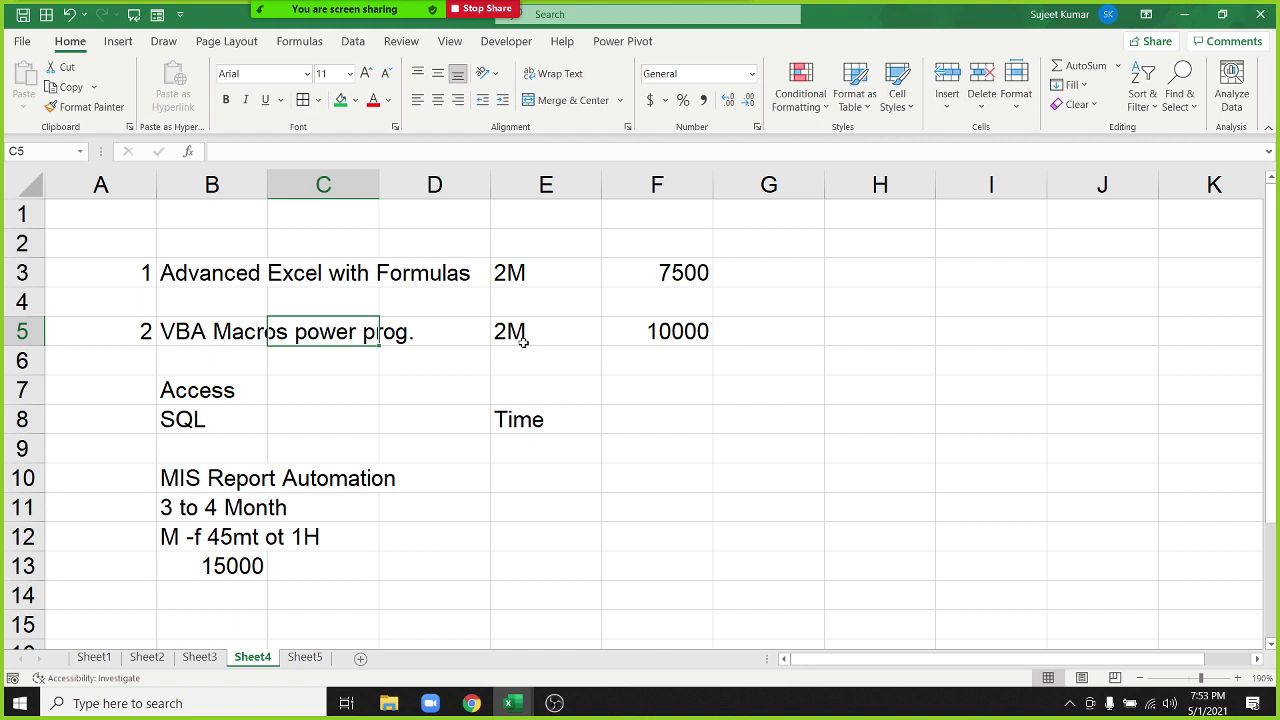
{"action": "key", "text": "Left"}
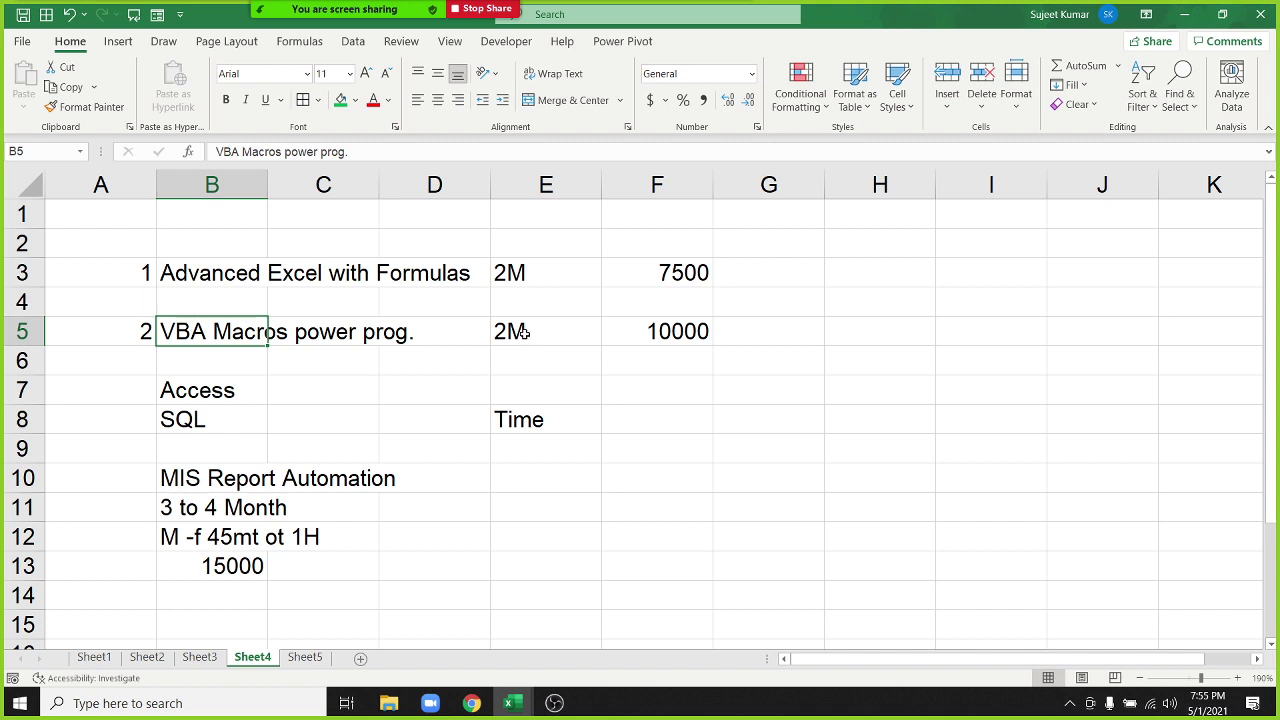
{"action": "key", "text": "Down"}
{"action": "key", "text": "Down"}
{"action": "key", "text": "Down"}
{"action": "key", "text": "Up"}
{"action": "key", "text": "Up"}
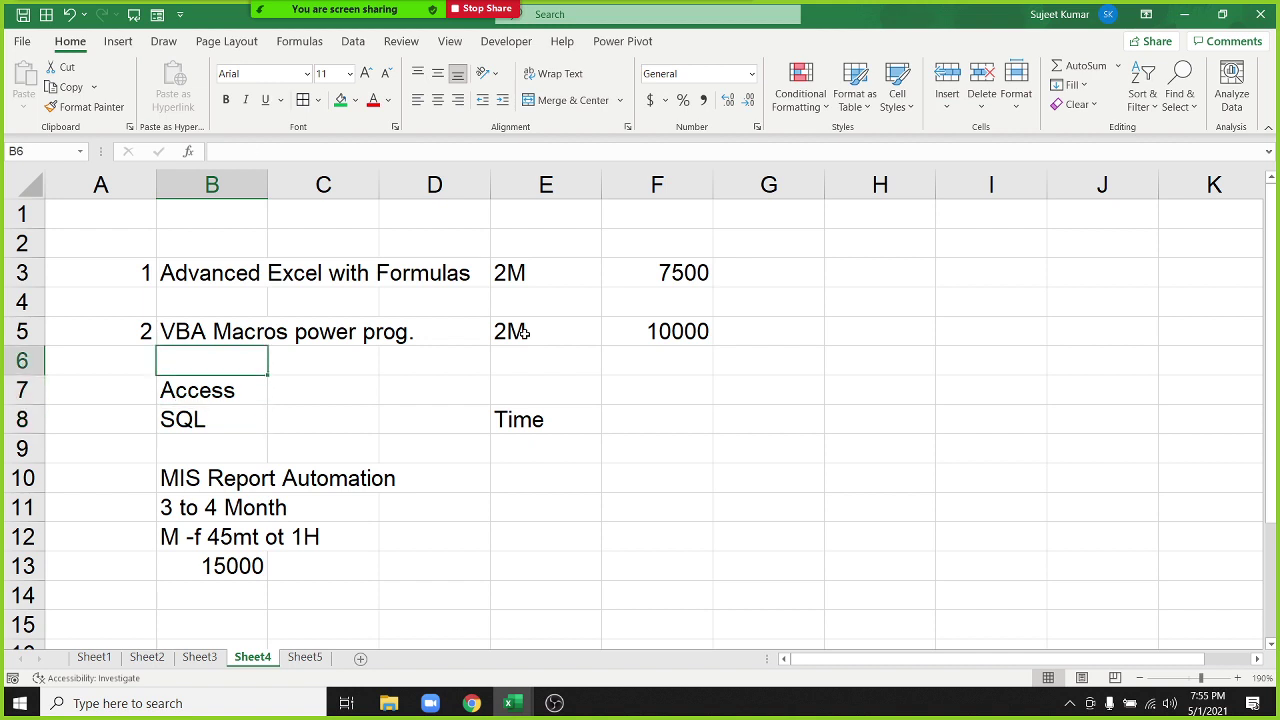
{"action": "key", "text": "Down"}
{"action": "key", "text": "Down"}
{"action": "key", "text": "Up"}
{"action": "key", "text": "Up"}
{"action": "key", "text": "Up"}
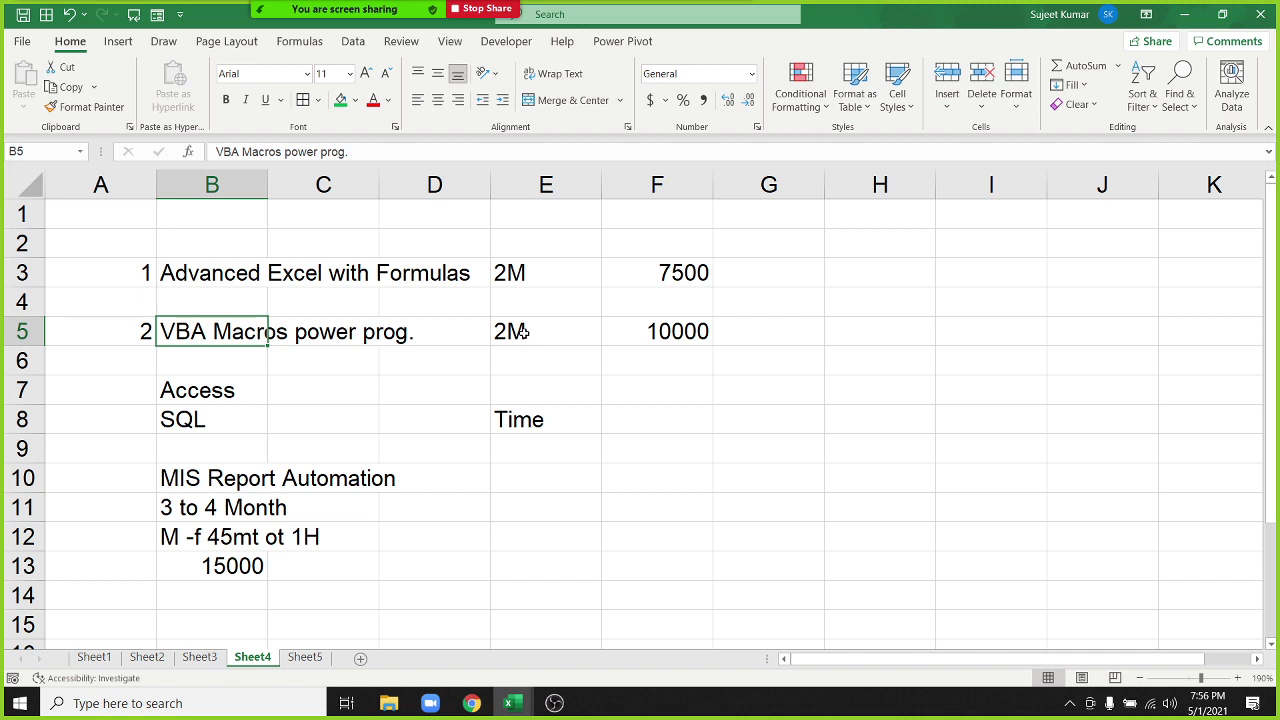
{"action": "key", "text": "Left"}
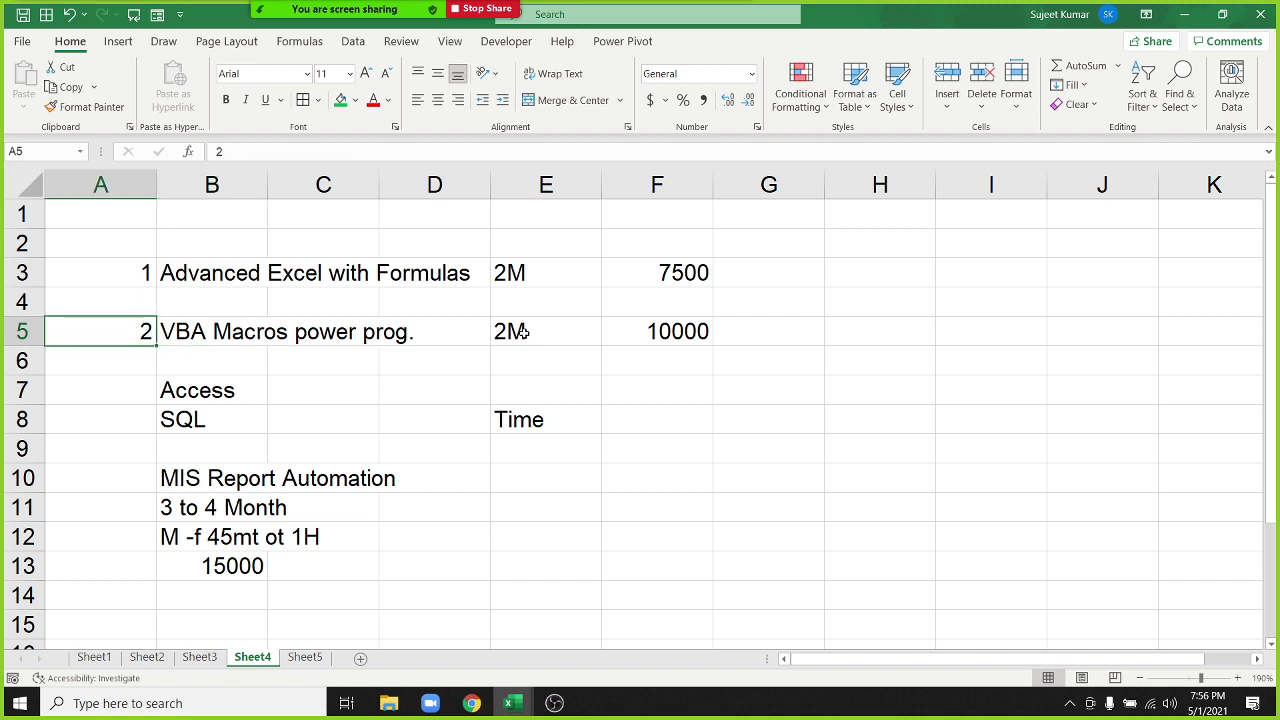
{"action": "key", "text": "Down"}
{"action": "key", "text": "Down"}
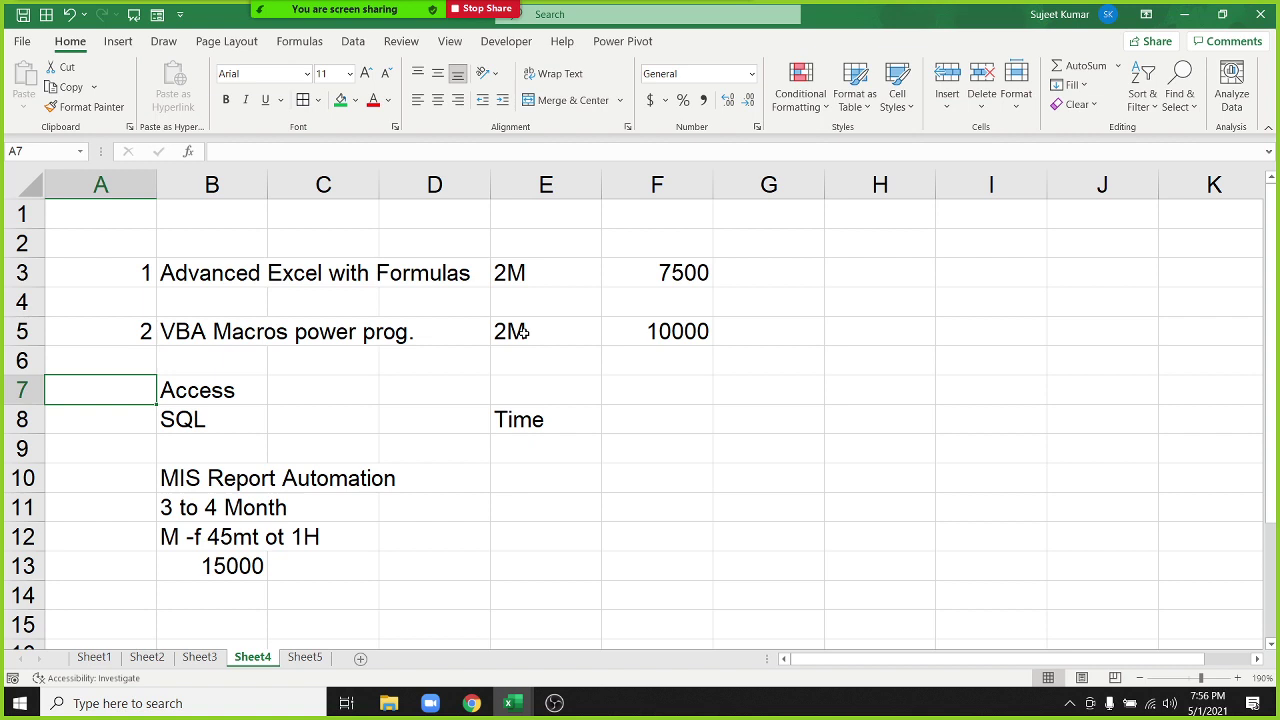
{"action": "key", "text": "Right"}
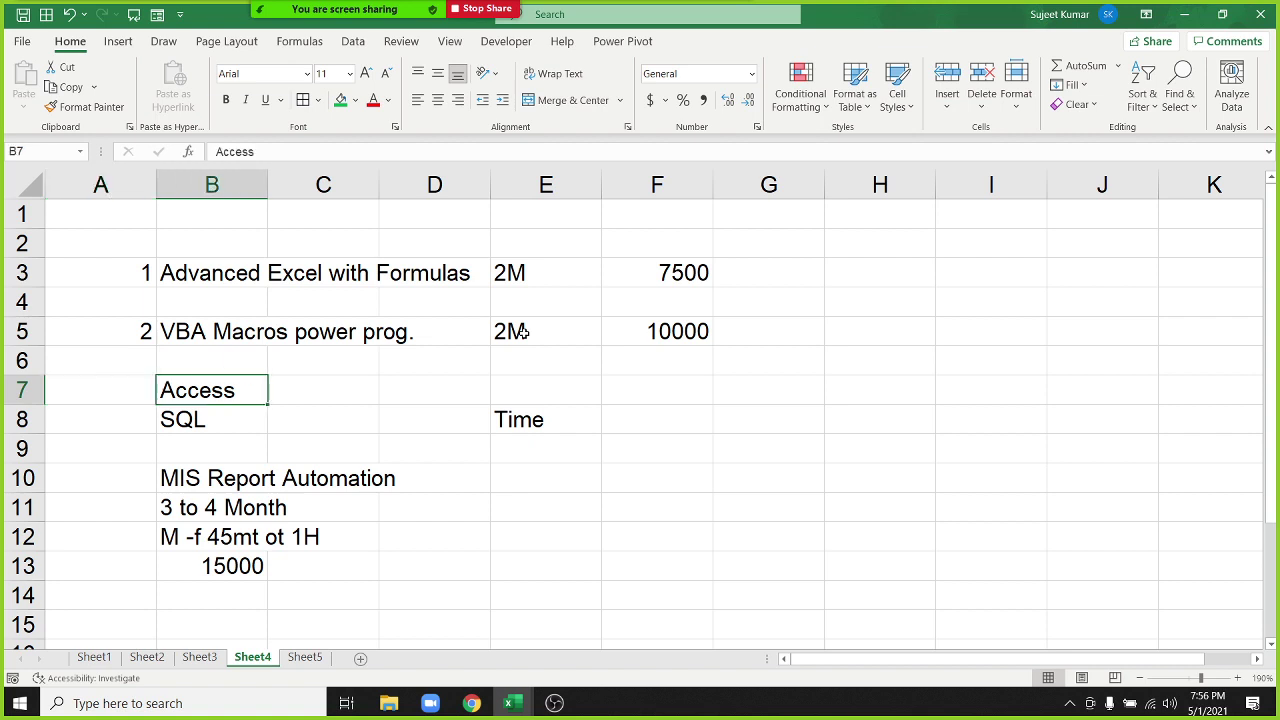
{"action": "key", "text": "Up"}
{"action": "key", "text": "Up"}
{"action": "key", "text": "Up"}
{"action": "key", "text": "Up"}
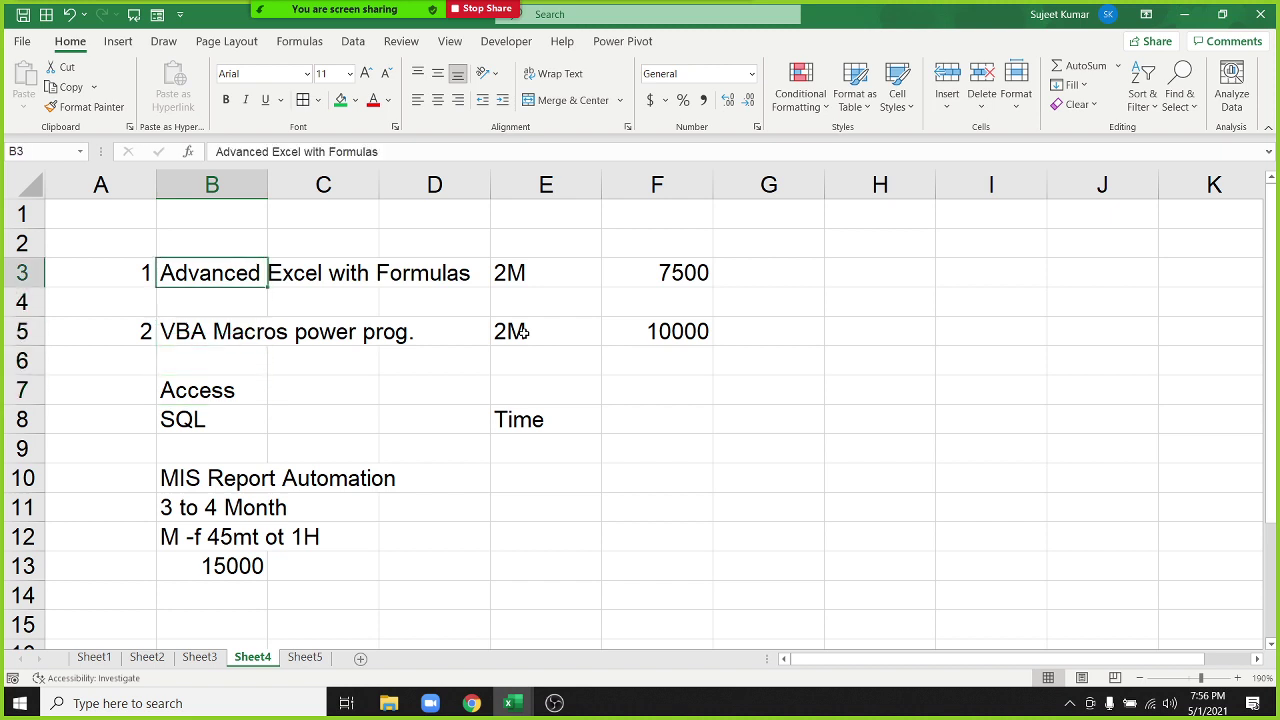
{"action": "key", "text": "Right"}
{"action": "key", "text": "Right"}
{"action": "key", "text": "Right"}
{"action": "key", "text": "Right"}
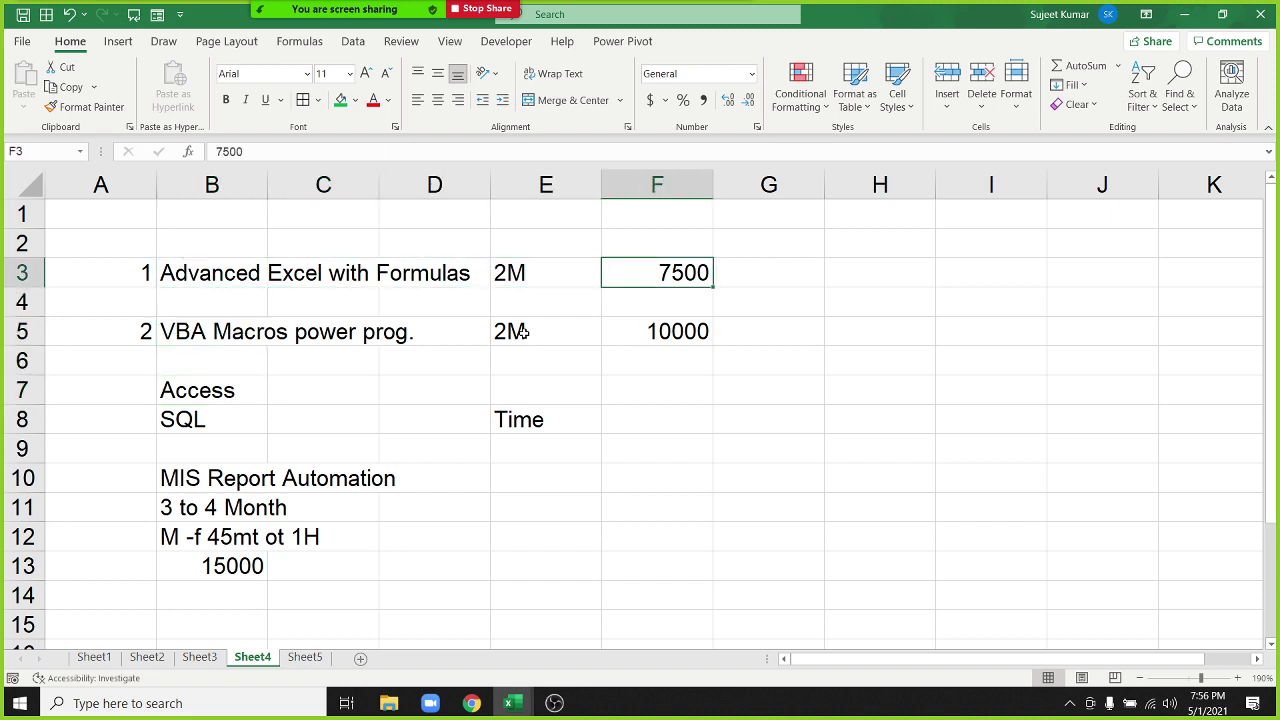
Step: Enter the class times 10AM in F8 and 6PM in F9, fixing the typo
{"action": "key", "text": "Down"}
{"action": "key", "text": "Down"}
{"action": "key", "text": "Down"}
{"action": "key", "text": "Down"}
{"action": "key", "text": "Down"}
{"action": "key", "text": "Left"}
{"action": "key", "text": "Left"}
{"action": "key", "text": "Left"}
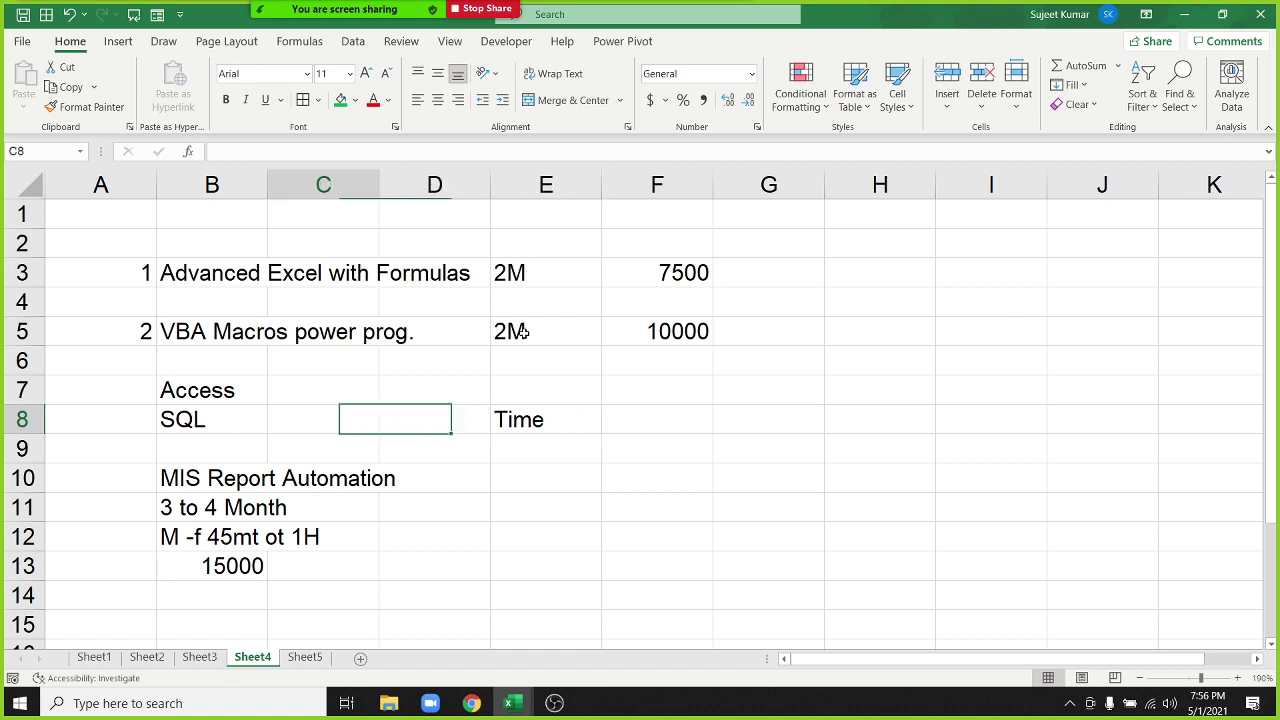
{"action": "key", "text": "Left"}
{"action": "key", "text": "Left"}
{"action": "key", "text": "Right"}
{"action": "key", "text": "Right"}
{"action": "key", "text": "Right"}
{"action": "key", "text": "Right"}
{"action": "key", "text": "Right"}
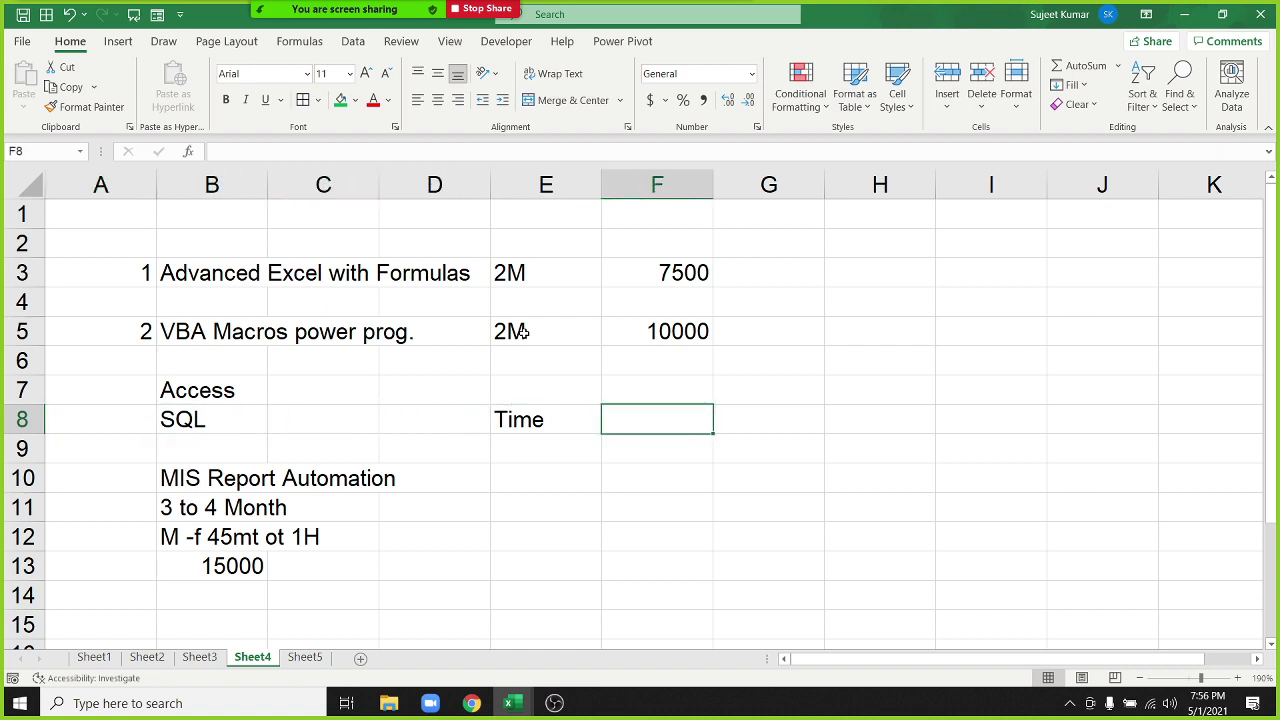
{"action": "type", "text": "10"}
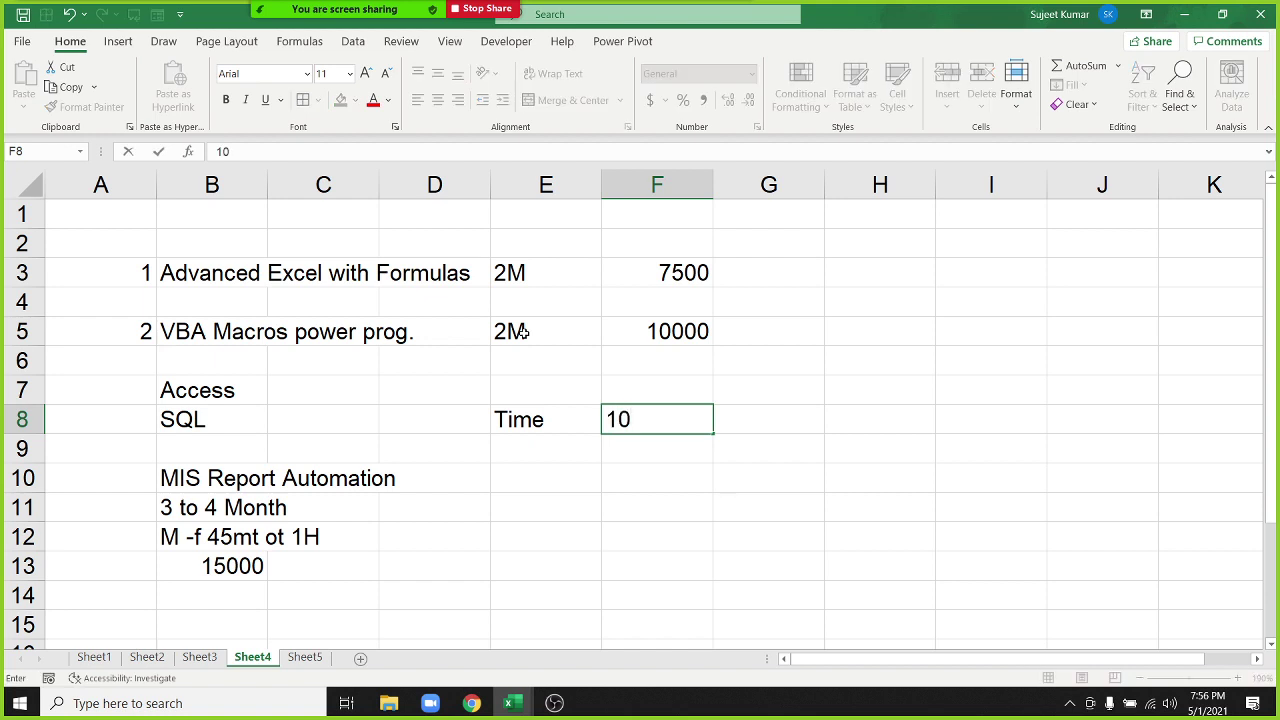
{"action": "type", "text": "AM"}
{"action": "key", "text": "Return"}
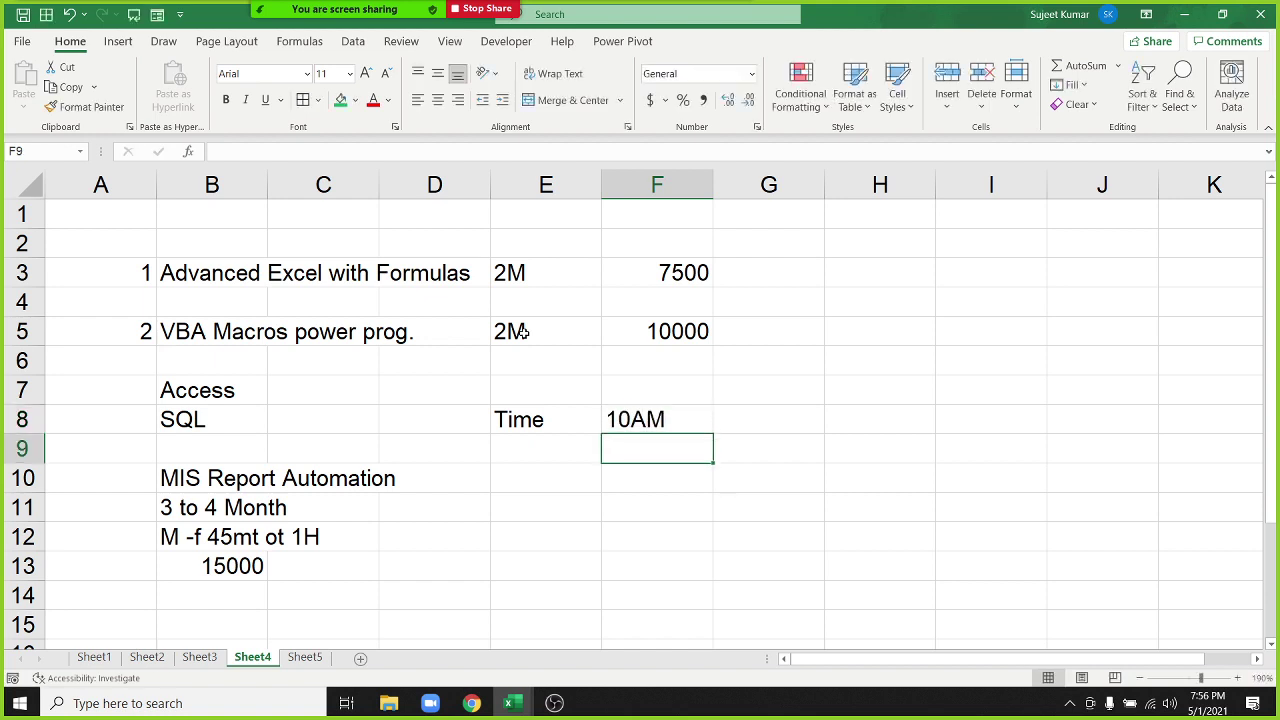
{"action": "type", "text": "6"}
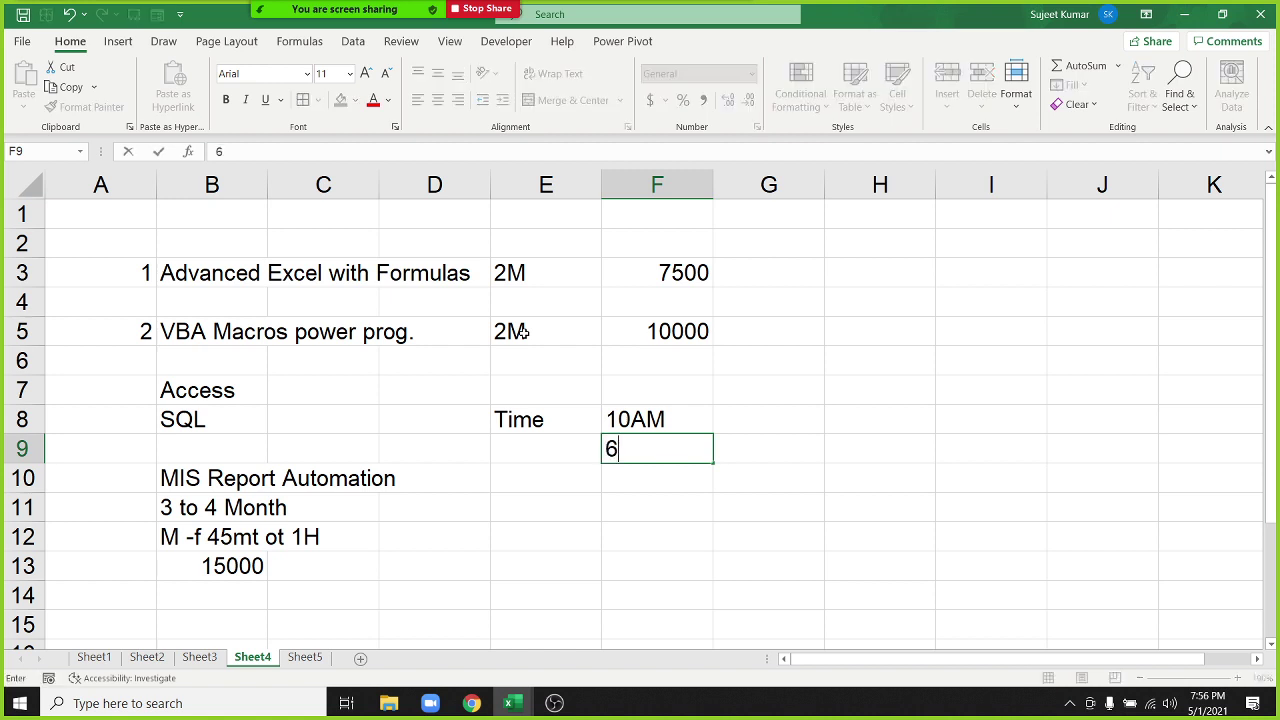
{"action": "type", "text": "MP"}
{"action": "key", "text": "BackSpace"}
{"action": "key", "text": "BackSpace"}
{"action": "type", "text": "PM"}
{"action": "key", "text": "Return"}
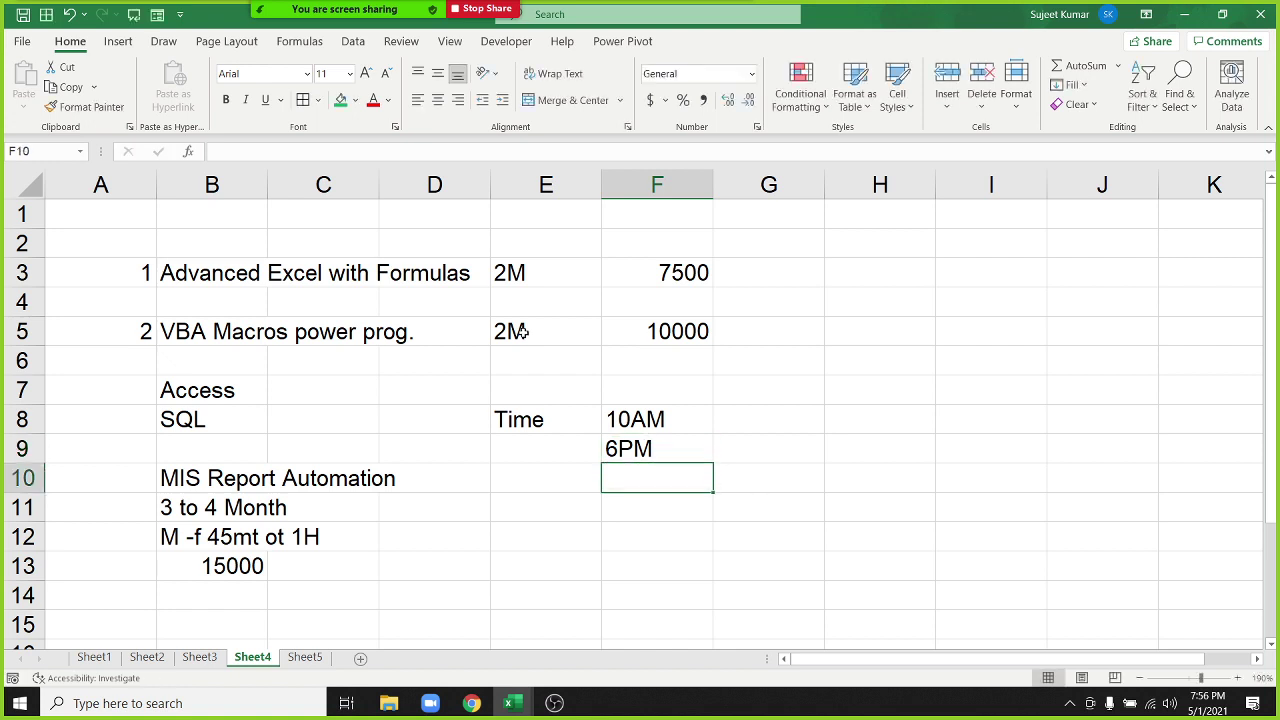
Step: Enter 'Monday' in G9 beside the 6PM entry
{"action": "key", "text": "Up"}
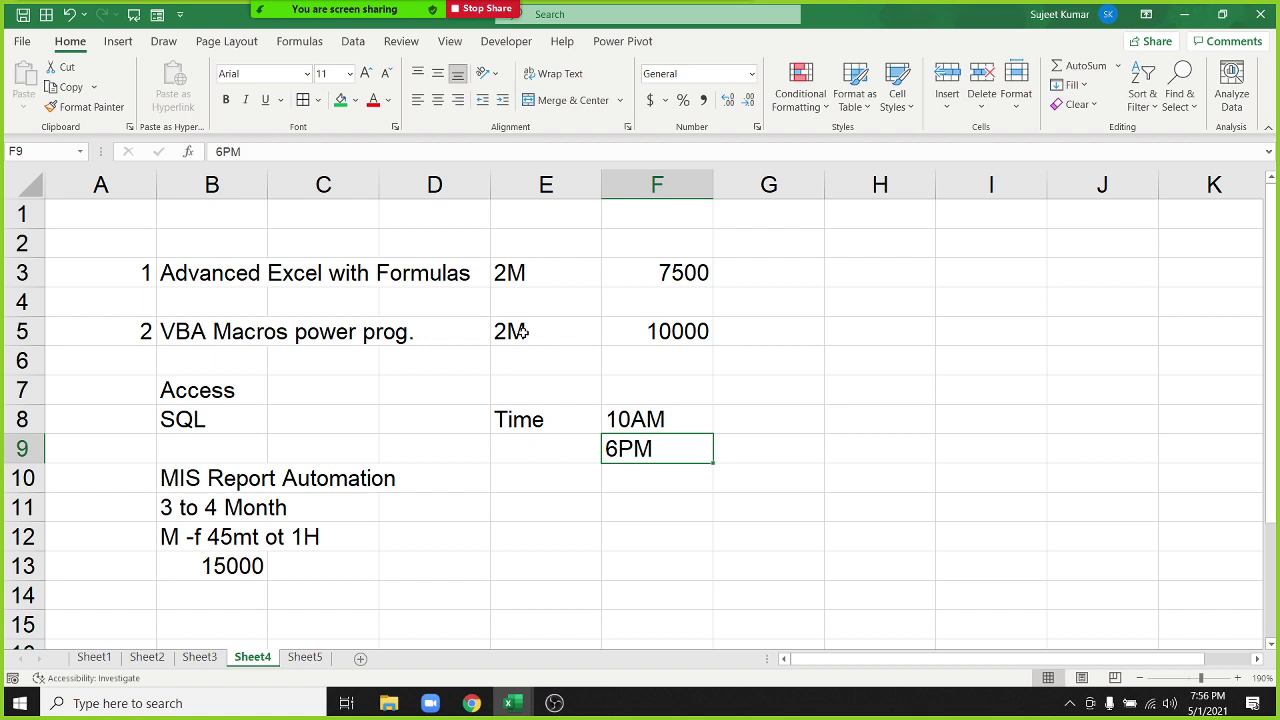
{"action": "key", "text": "Up"}
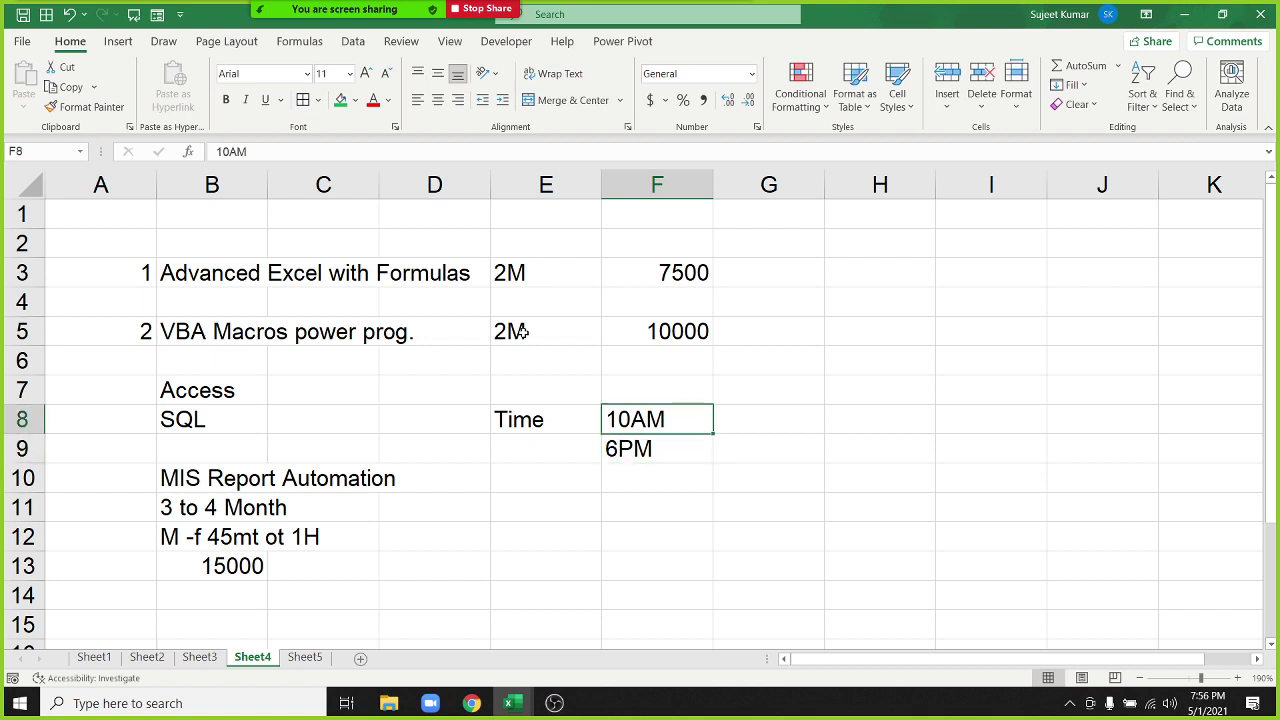
{"action": "key", "text": "Down"}
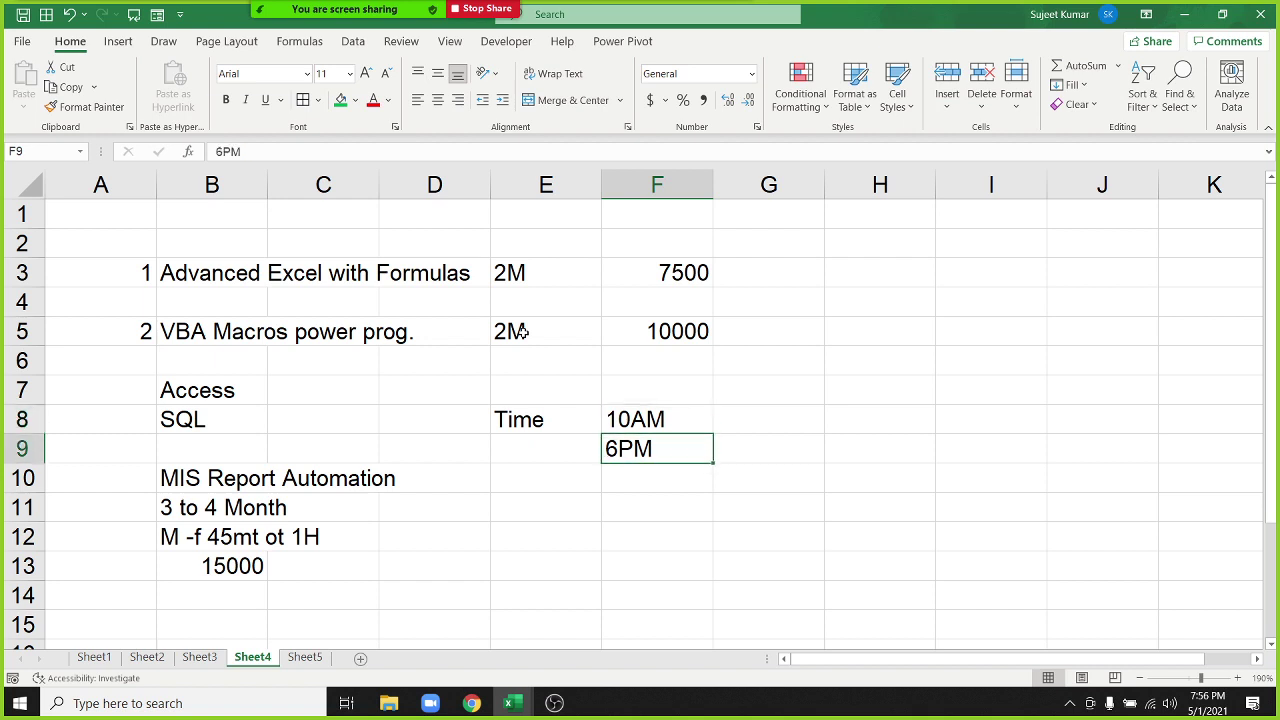
{"action": "key", "text": "Left"}
{"action": "key", "text": "Right"}
{"action": "key", "text": "Right"}
{"action": "type", "text": "Mon"}
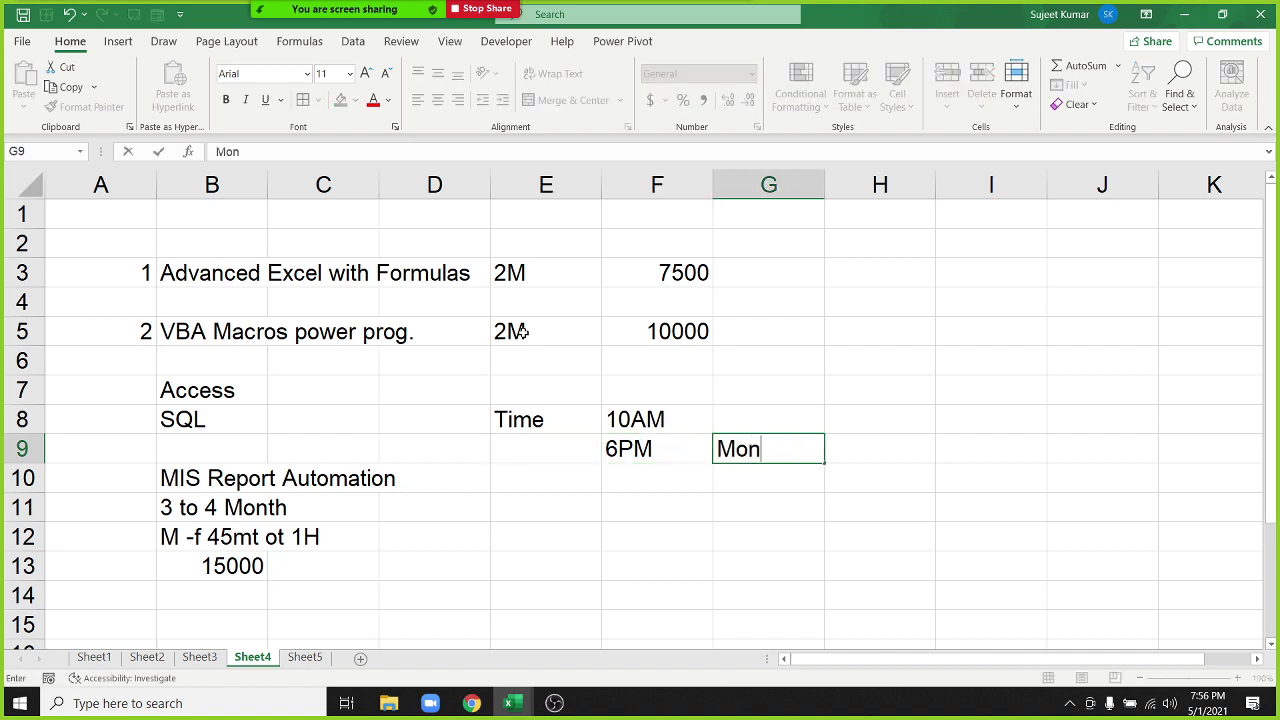
{"action": "type", "text": "da"}
{"action": "type", "text": "y"}
{"action": "key", "text": "Return"}
{"action": "key", "text": "Down"}
Step: Review the course list, selecting B10:B13 and then the Advanced Excel row B3:F3
{"action": "key", "text": "Down"}
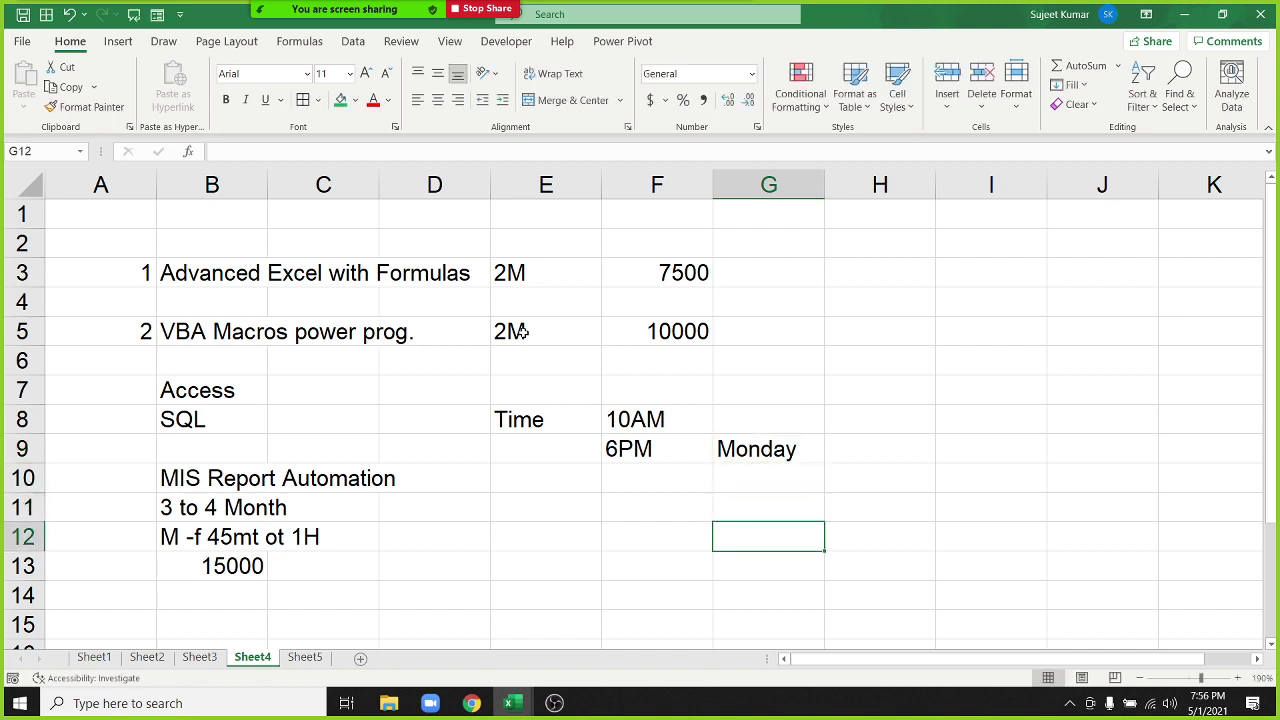
{"action": "key", "text": "Up"}
{"action": "key", "text": "Up"}
{"action": "key", "text": "Up"}
{"action": "key", "text": "Up"}
{"action": "key", "text": "Up"}
{"action": "key", "text": "Left"}
{"action": "key", "text": "Down"}
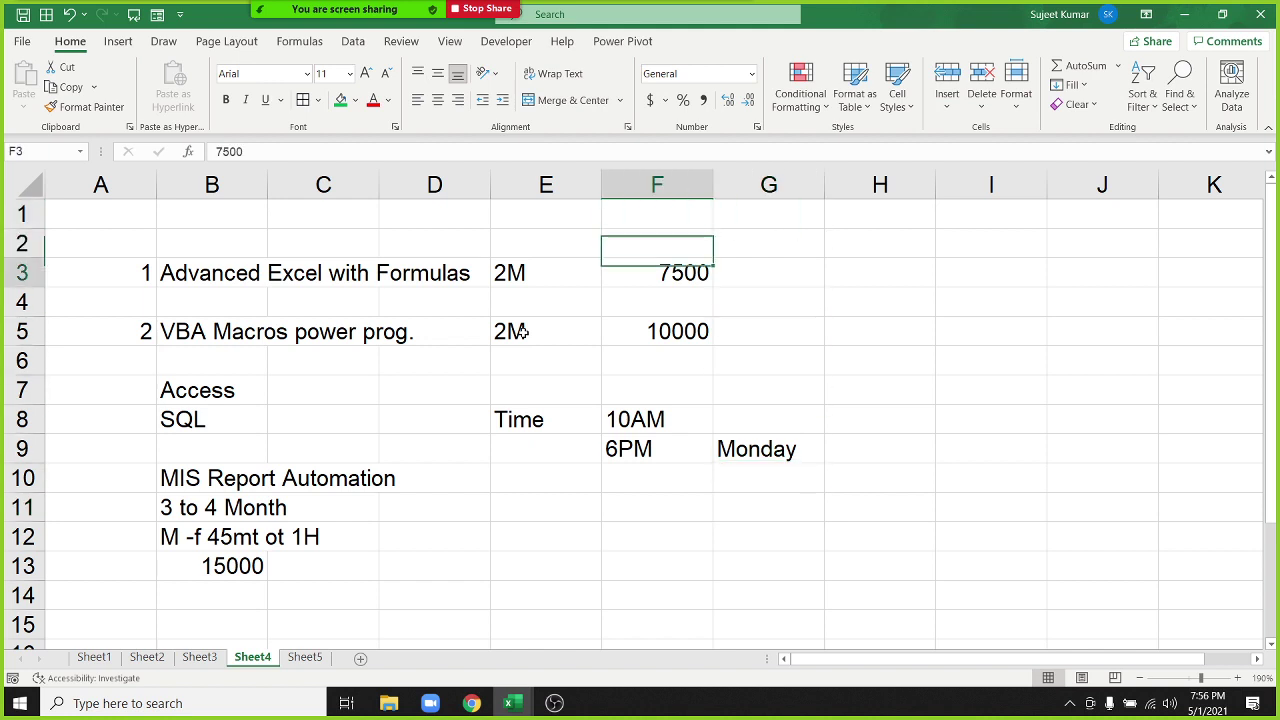
{"action": "key", "text": "Down"}
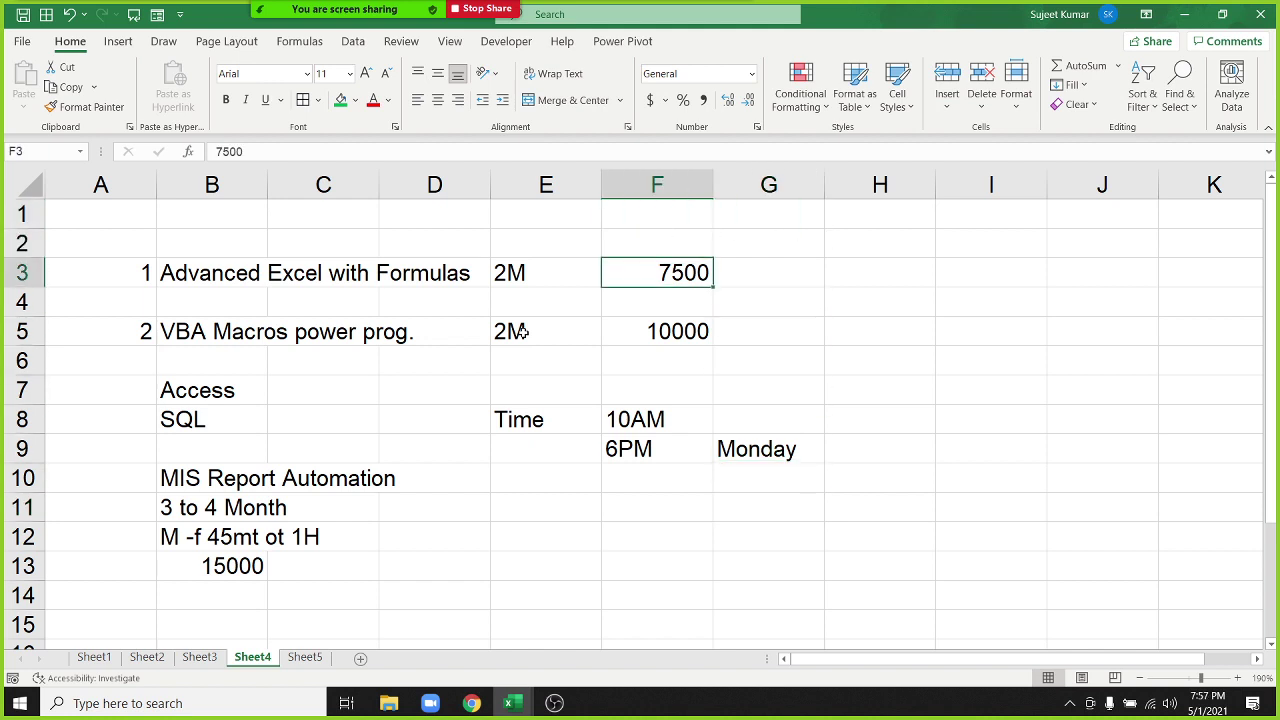
{"action": "key", "text": "Down"}
{"action": "key", "text": "Down"}
{"action": "key", "text": "Left"}
{"action": "key", "text": "Left"}
{"action": "key", "text": "Down"}
{"action": "key", "text": "Down"}
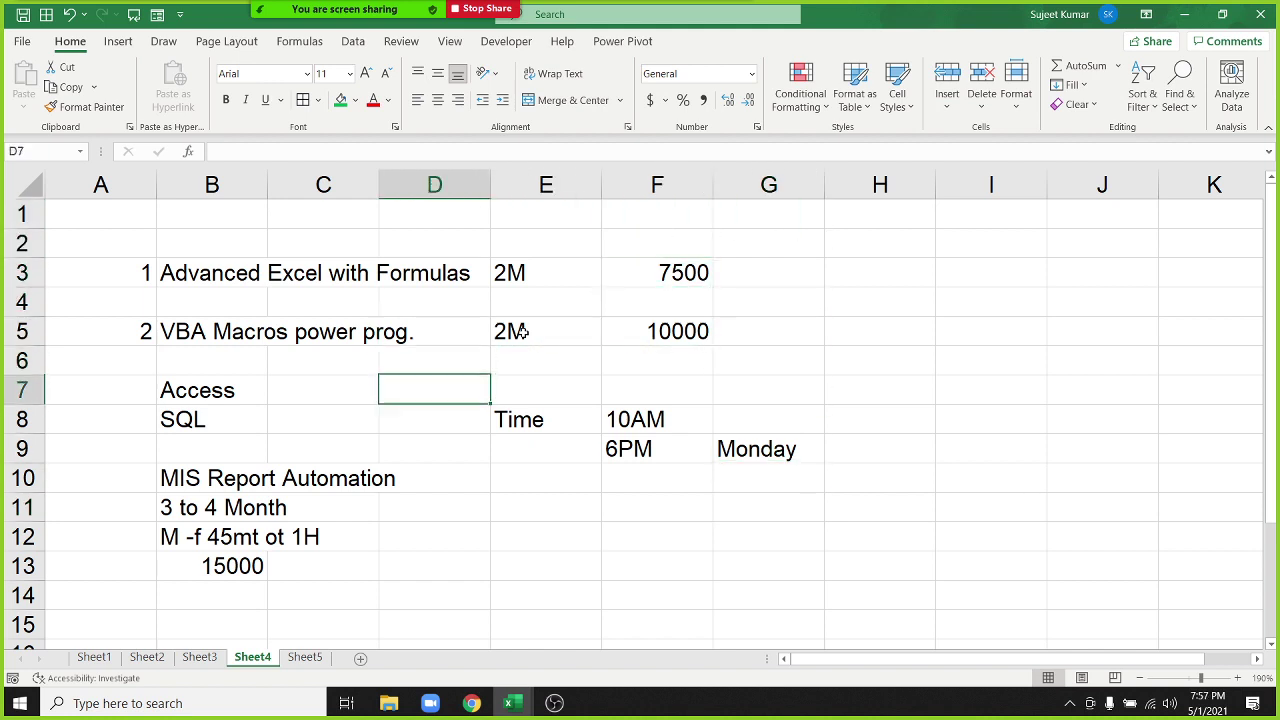
{"action": "key", "text": "Left"}
{"action": "key", "text": "Left"}
{"action": "key", "text": "Down"}
{"action": "key", "text": "Down"}
{"action": "key", "text": "Down"}
{"action": "key", "text": "Down"}
{"action": "key", "text": "Down"}
{"action": "key", "text": "Down"}
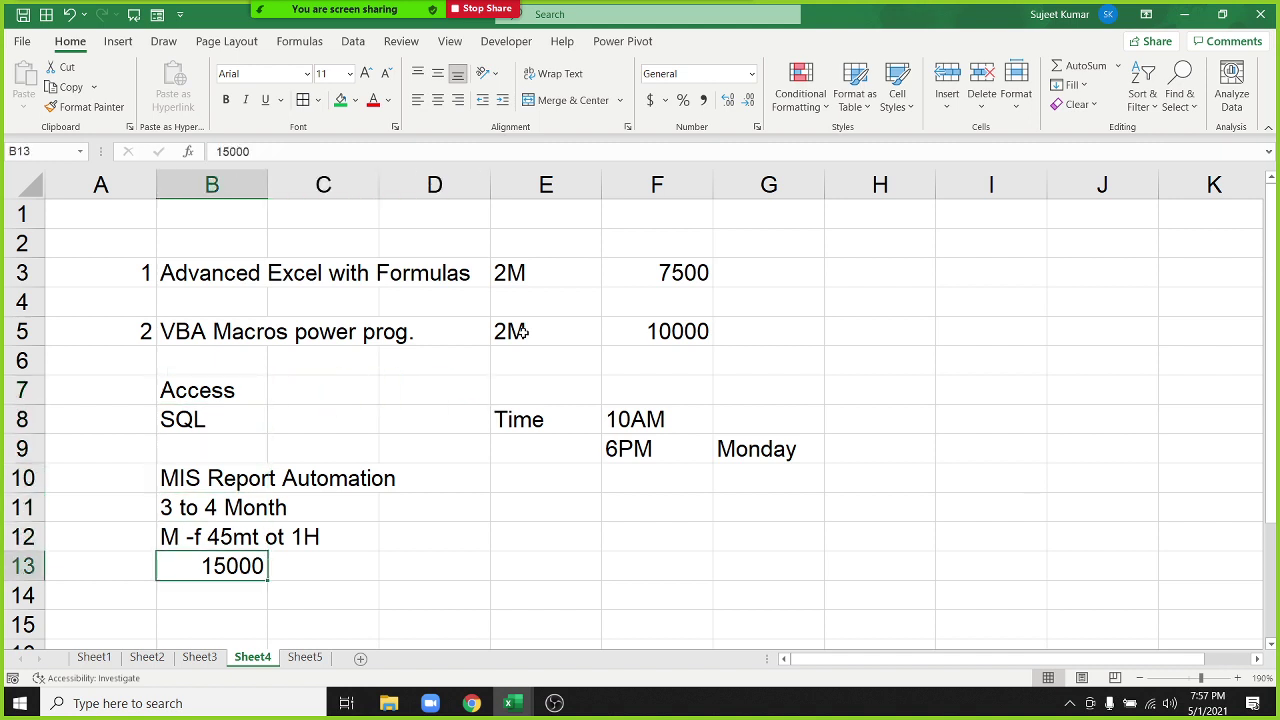
{"action": "key", "text": "shift+Up"}
{"action": "key", "text": "shift+Up"}
{"action": "key", "text": "shift+Up"}
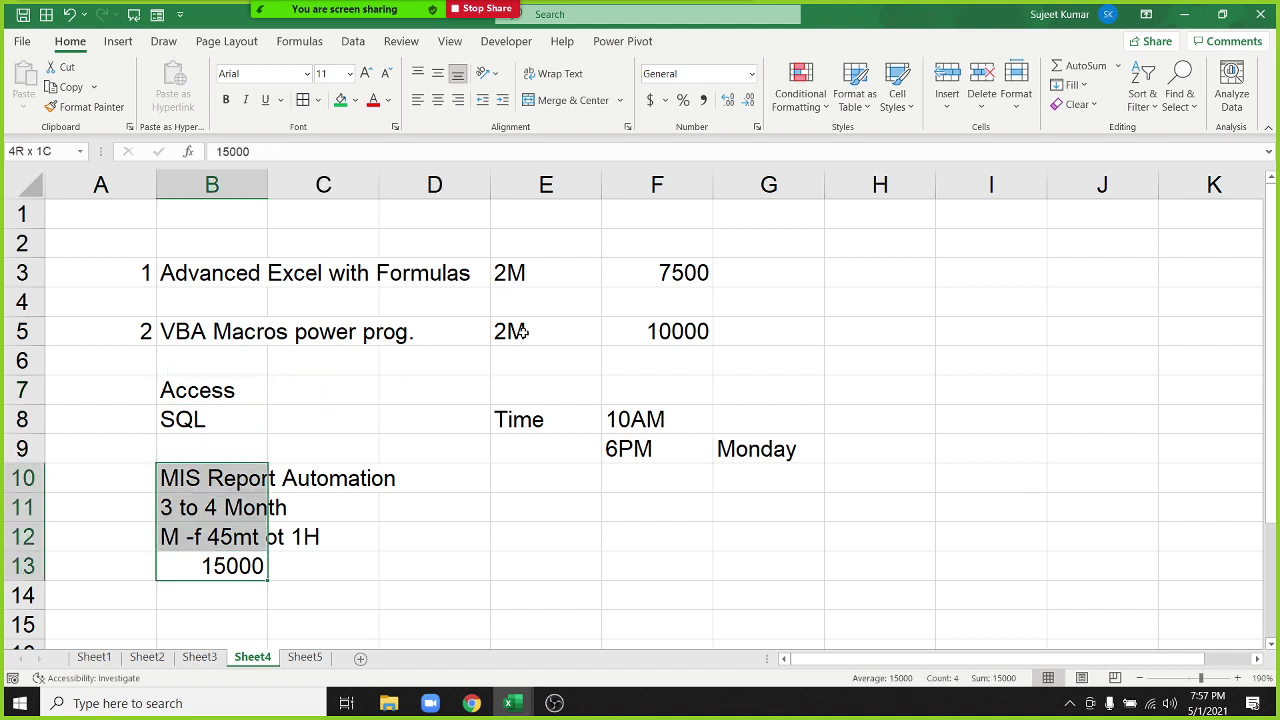
{"action": "key", "text": "Up"}
{"action": "key", "text": "Up"}
{"action": "key", "text": "Up"}
{"action": "key", "text": "Up"}
{"action": "key", "text": "Up"}
{"action": "key", "text": "Up"}
{"action": "key", "text": "Up"}
{"action": "key", "text": "Down"}
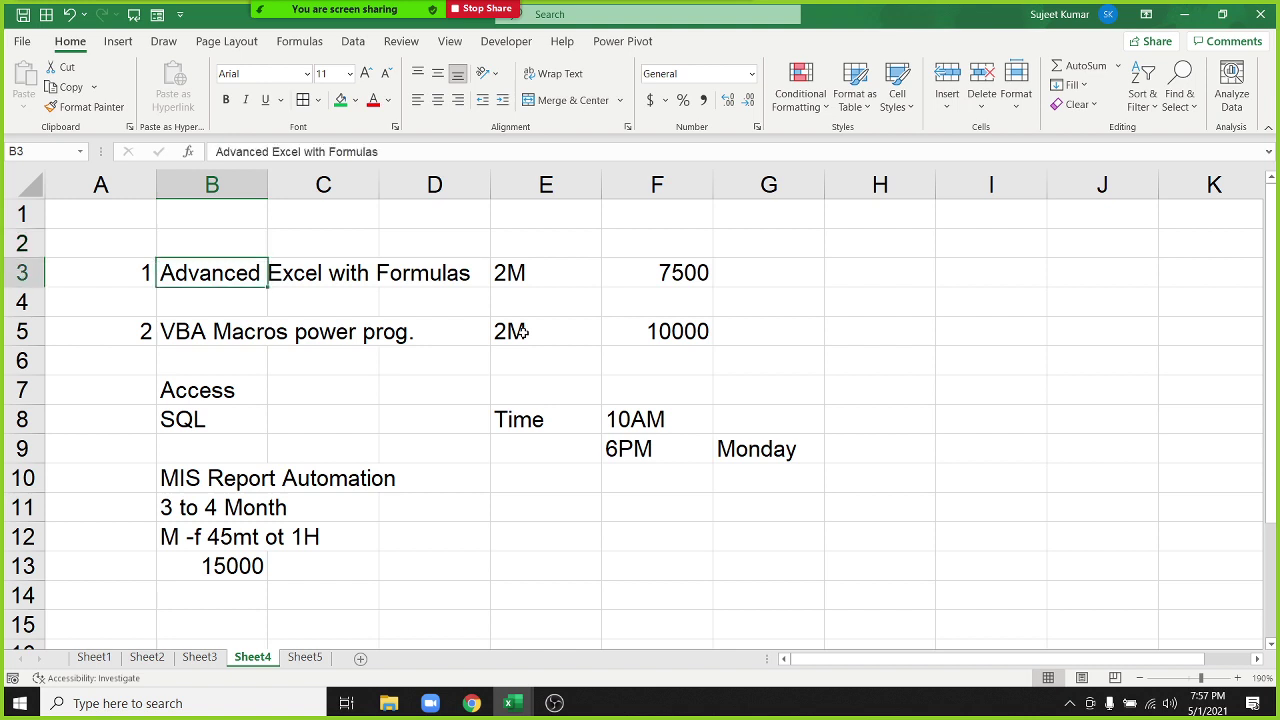
{"action": "key", "text": "Right"}
{"action": "key", "text": "Right"}
{"action": "key", "text": "Right"}
{"action": "key", "text": "Right"}
{"action": "key", "text": "shift+Left"}
{"action": "key", "text": "shift+Left"}
{"action": "key", "text": "shift+Left"}
{"action": "key", "text": "shift+Left"}
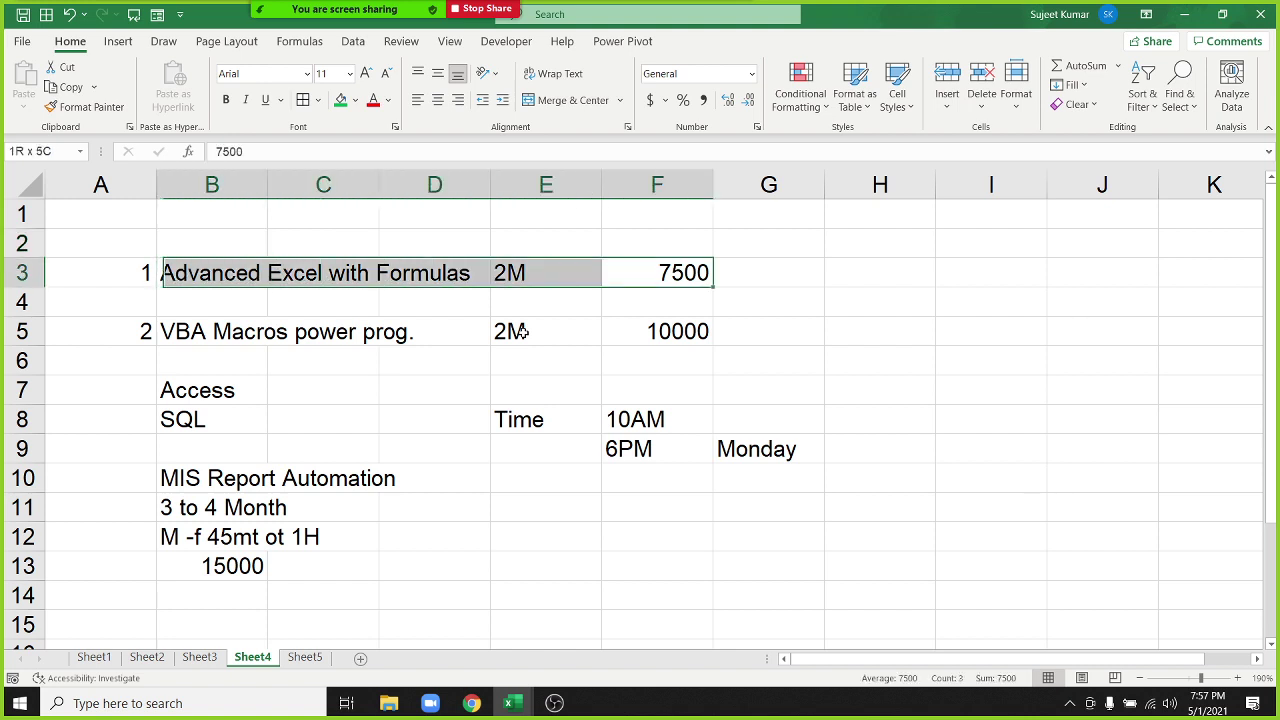
{"action": "key", "text": "shift+Left"}
{"action": "key", "text": "shift+Right"}
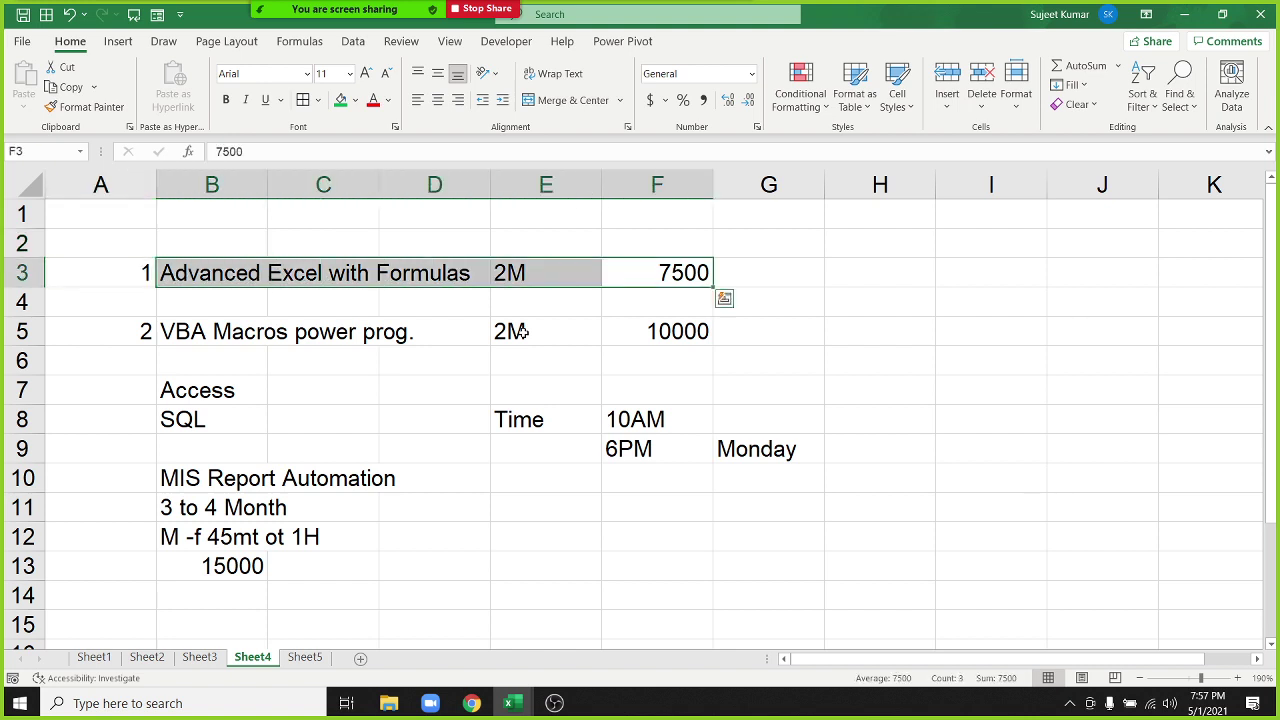
Step: Alternate selections between the VBA Macros row B5:F5 and the Advanced Excel row B3:F3
{"action": "key", "text": "Left"}
{"action": "key", "text": "Left"}
{"action": "key", "text": "Left"}
{"action": "key", "text": "Down"}
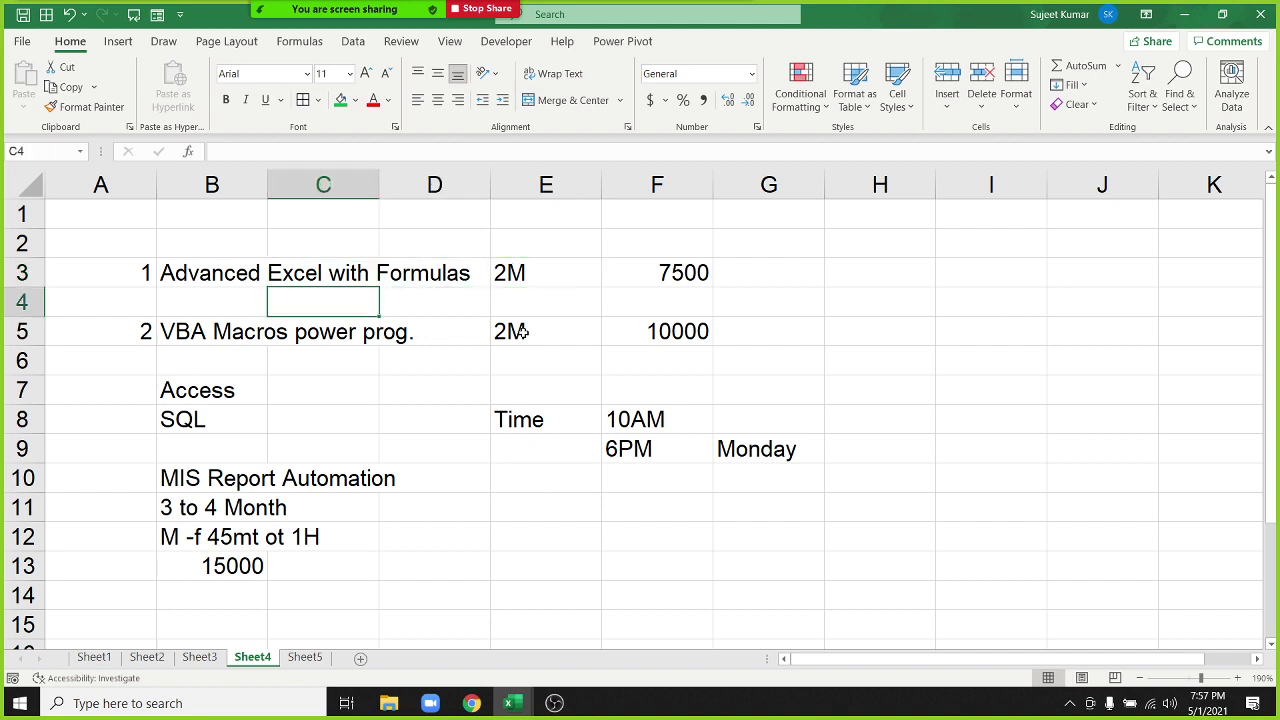
{"action": "key", "text": "Down"}
{"action": "key", "text": "Left"}
{"action": "key", "text": "shift+Right"}
{"action": "key", "text": "shift+Right"}
{"action": "key", "text": "shift+Right"}
{"action": "key", "text": "shift+Right"}
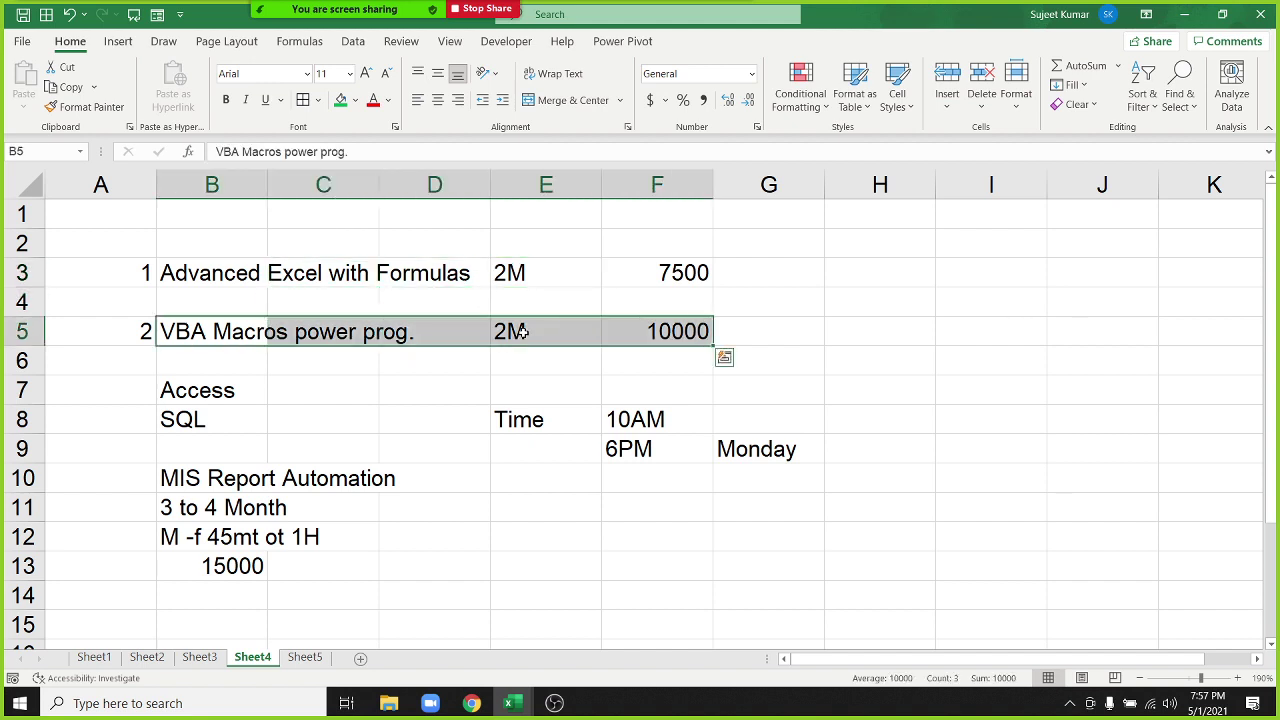
{"action": "key", "text": "Up"}
{"action": "key", "text": "Up"}
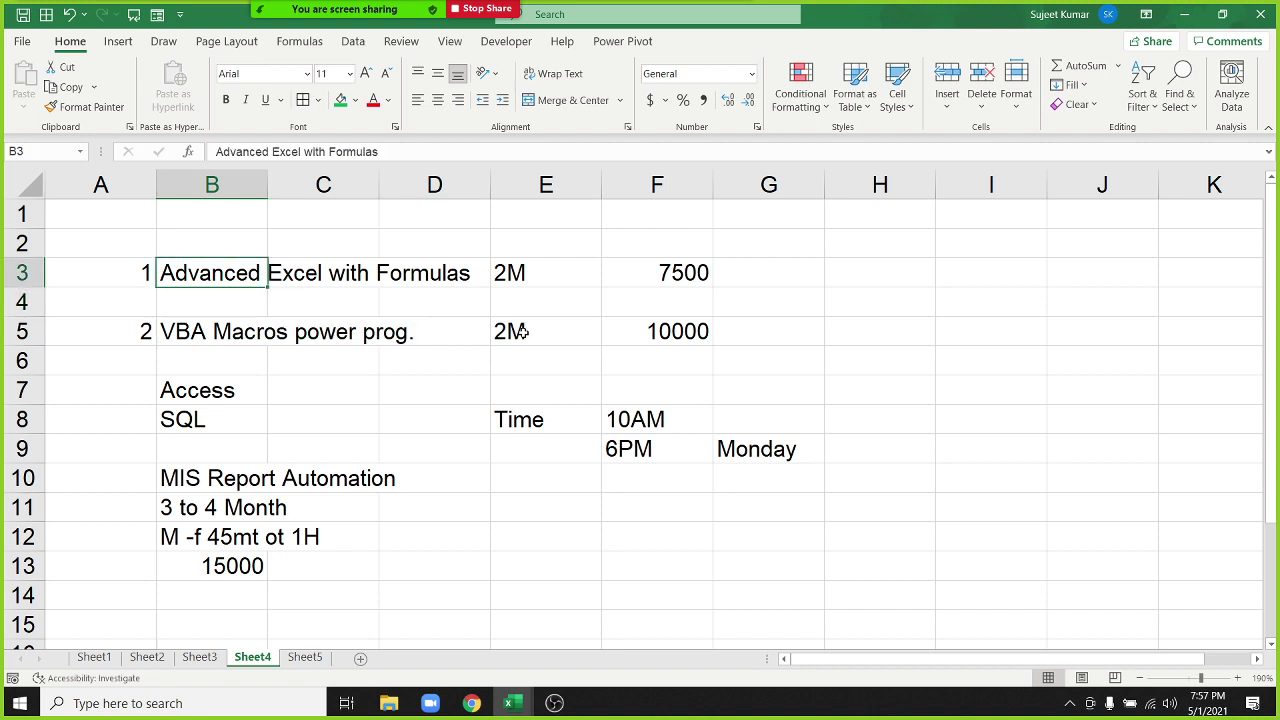
{"action": "key", "text": "shift+Right"}
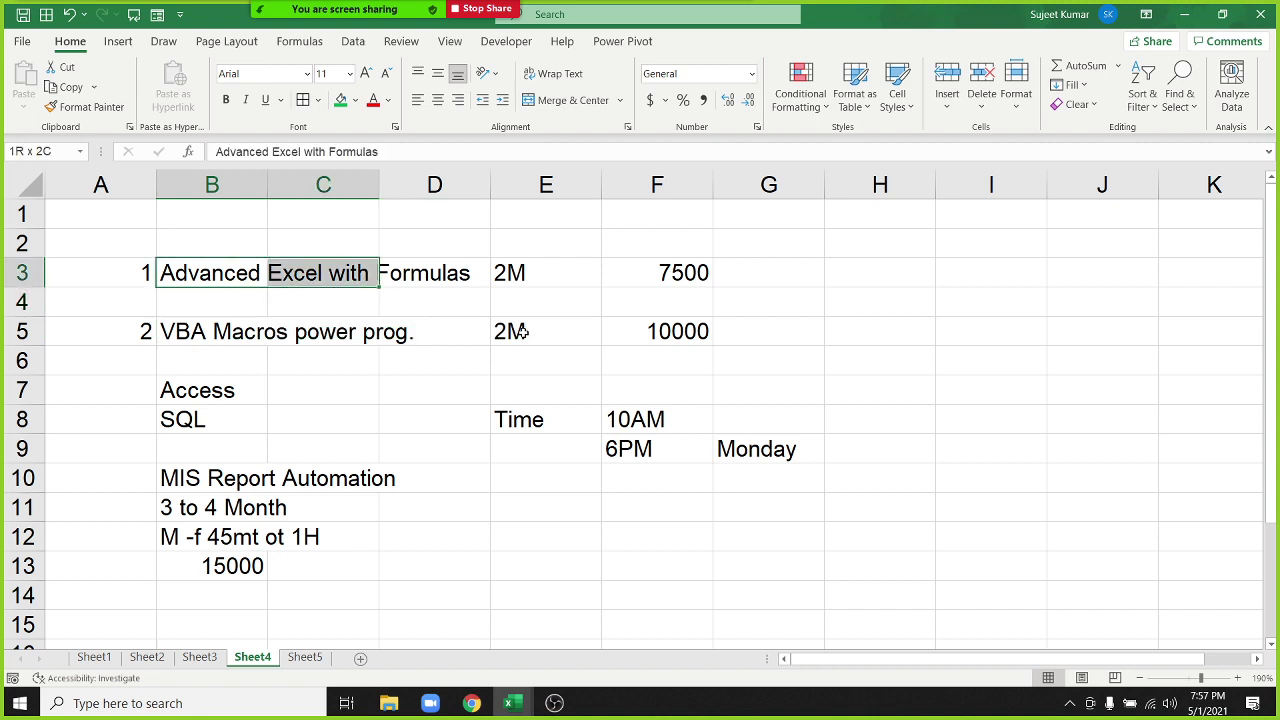
{"action": "key", "text": "shift+Right"}
{"action": "key", "text": "shift+Right"}
{"action": "key", "text": "shift+Right"}
{"action": "key", "text": "shift+Right"}
{"action": "key", "text": "shift+Left"}
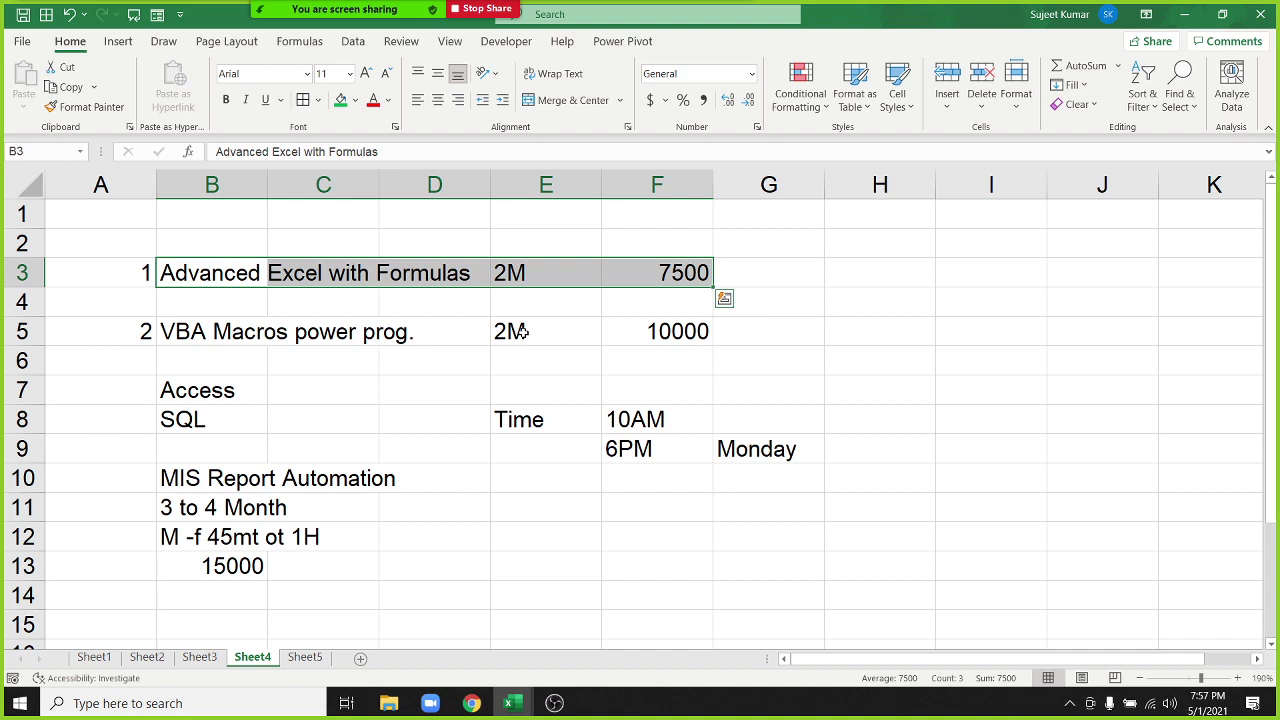
{"action": "key", "text": "Down"}
{"action": "key", "text": "Down"}
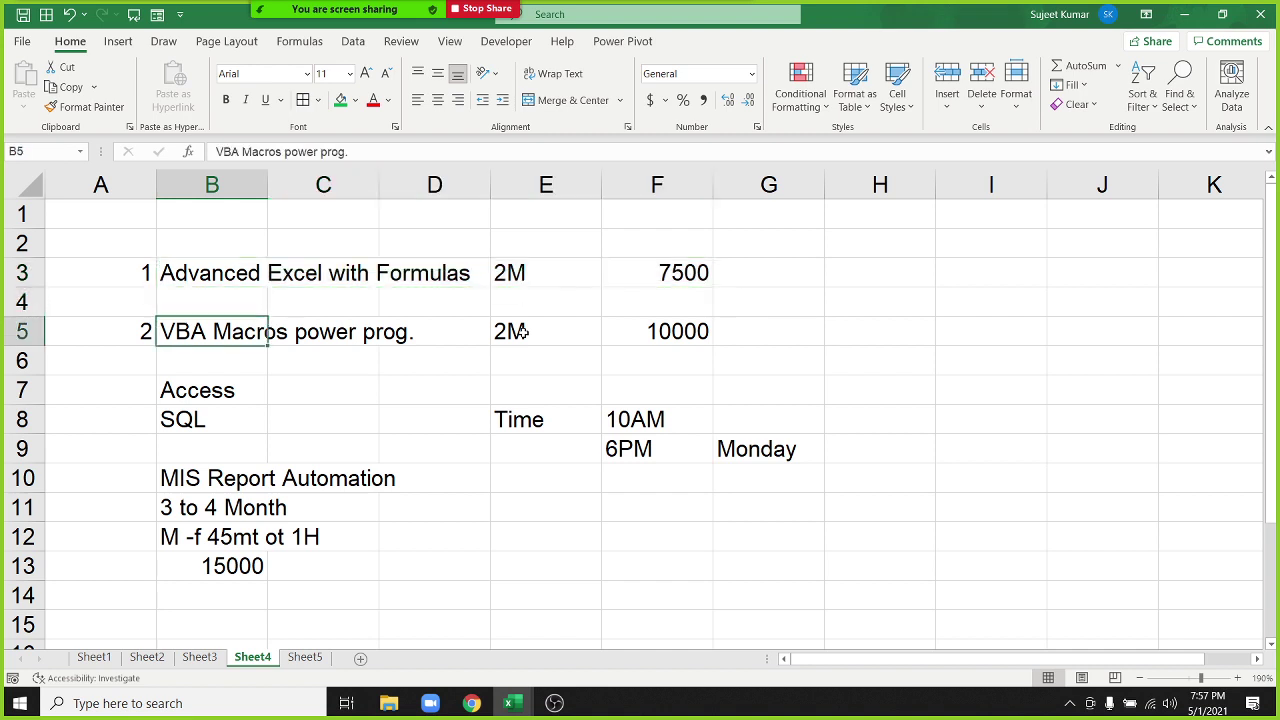
{"action": "key", "text": "shift+Right"}
{"action": "key", "text": "shift+Right"}
{"action": "key", "text": "shift+Right"}
{"action": "key", "text": "shift+Right"}
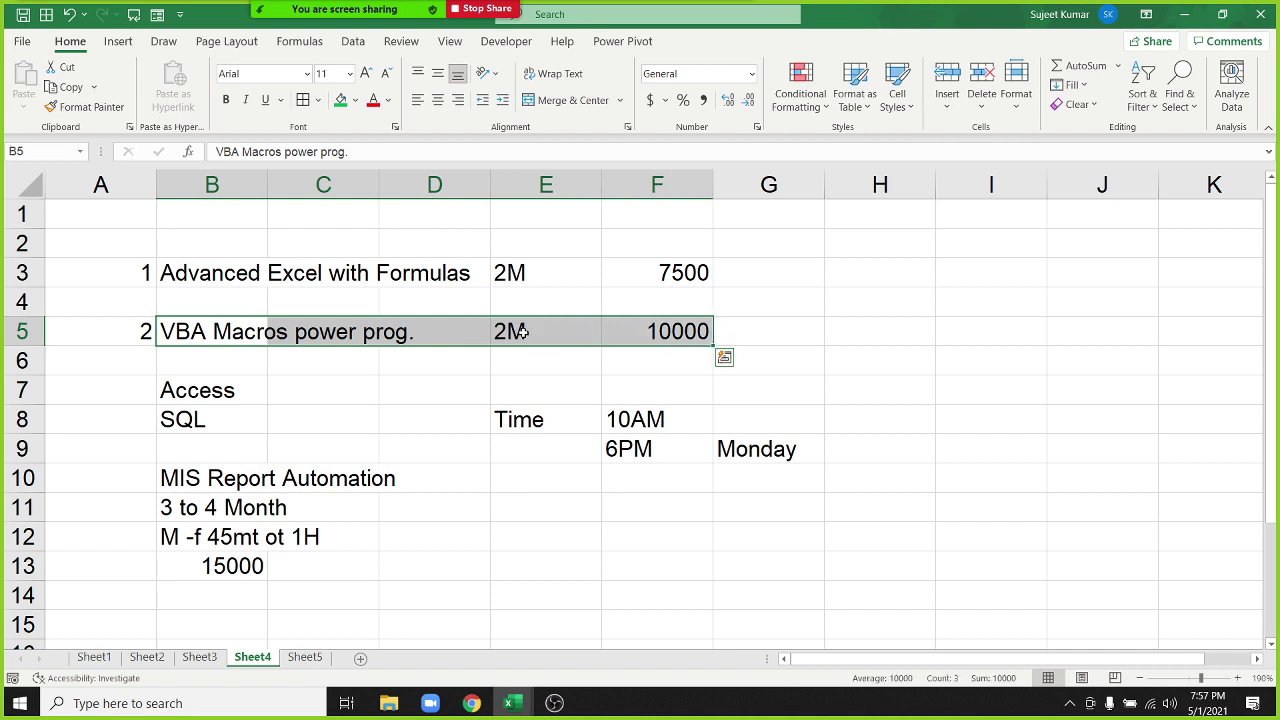
Step: Try 7500 in G5 beside the 10000 fee, then delete it
{"action": "key", "text": "Right"}
{"action": "key", "text": "Right"}
{"action": "key", "text": "Right"}
{"action": "key", "text": "Right"}
{"action": "key", "text": "Right"}
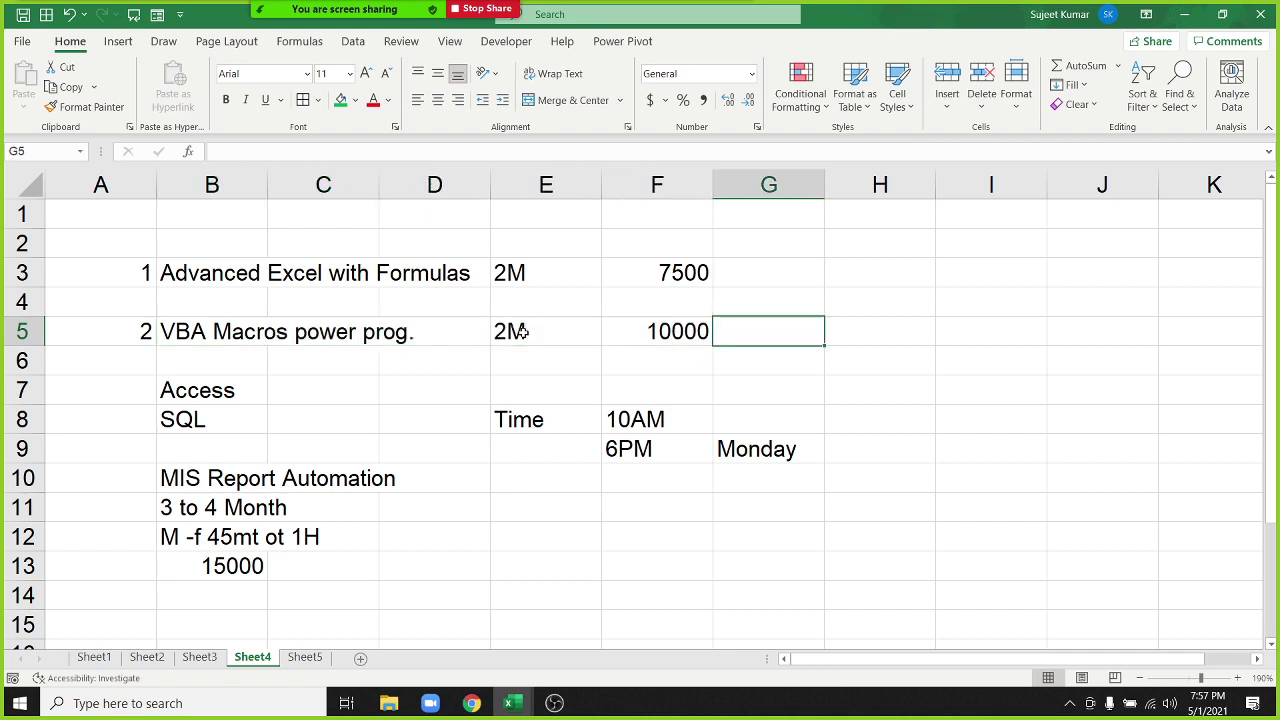
{"action": "type", "text": "7500"}
{"action": "key", "text": "Return"}
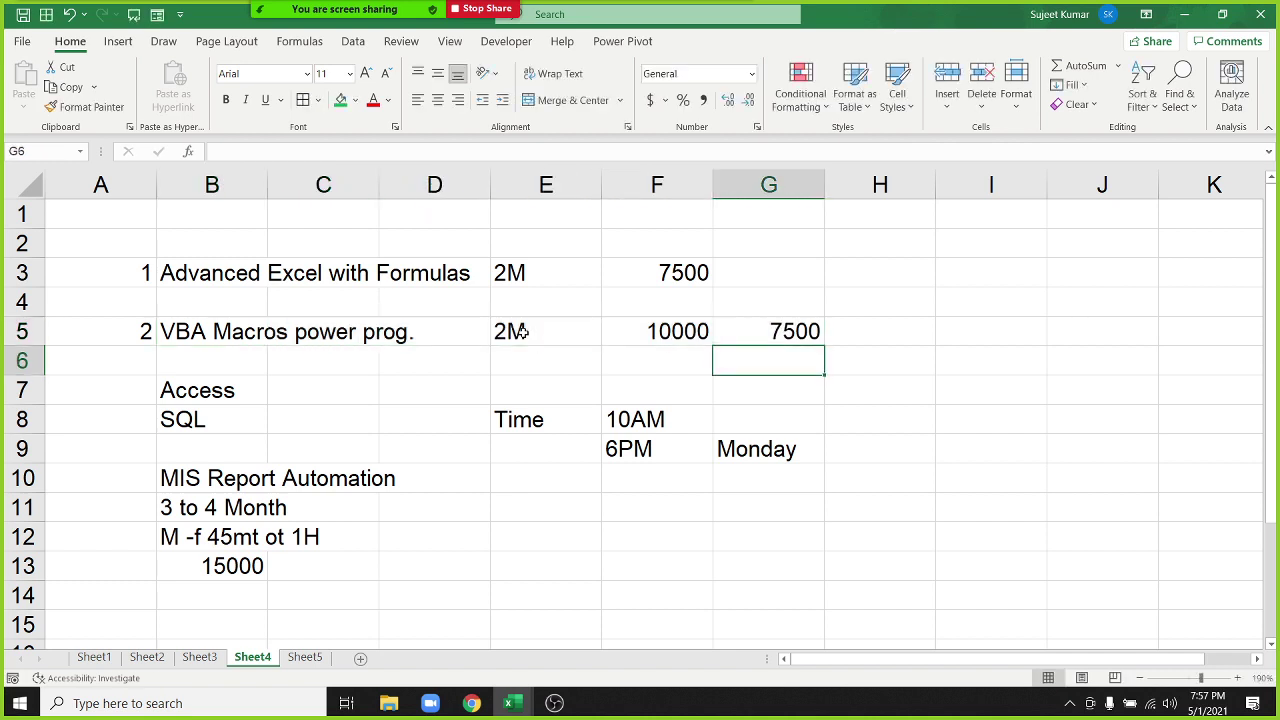
{"action": "key", "text": "Up"}
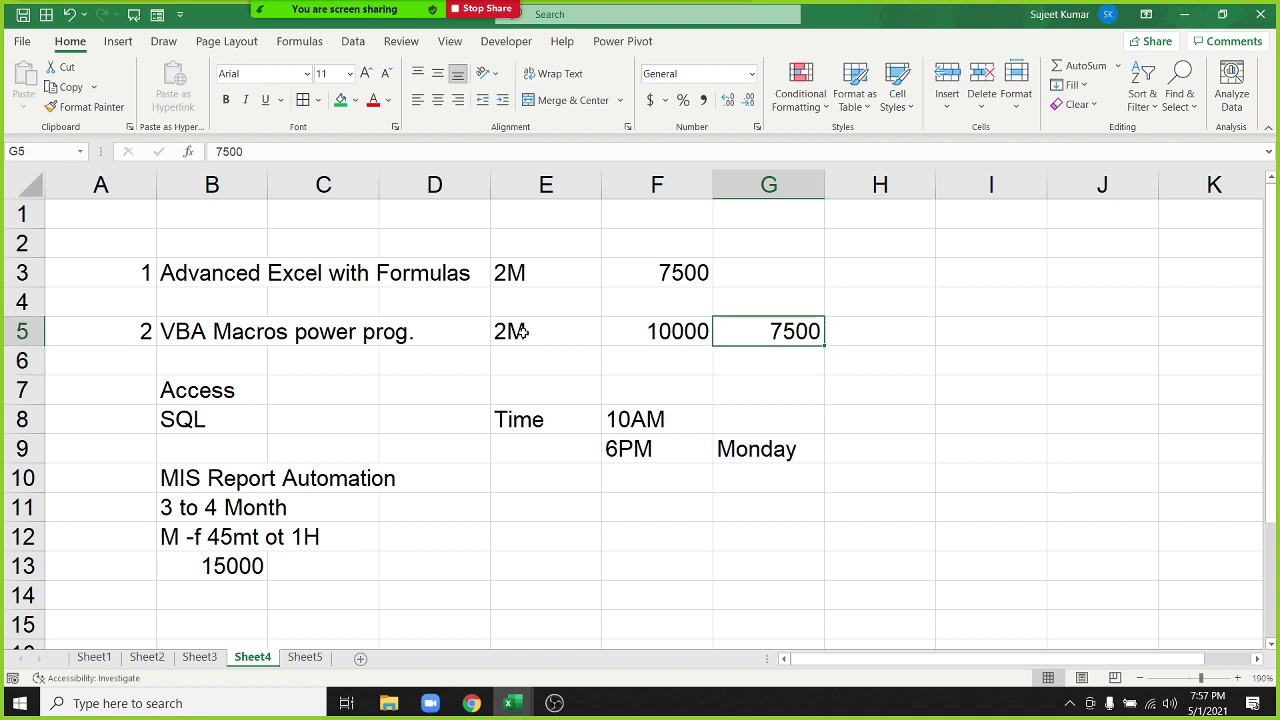
{"action": "key", "text": "Delete"}
{"action": "key", "text": "Up"}
{"action": "key", "text": "Up"}
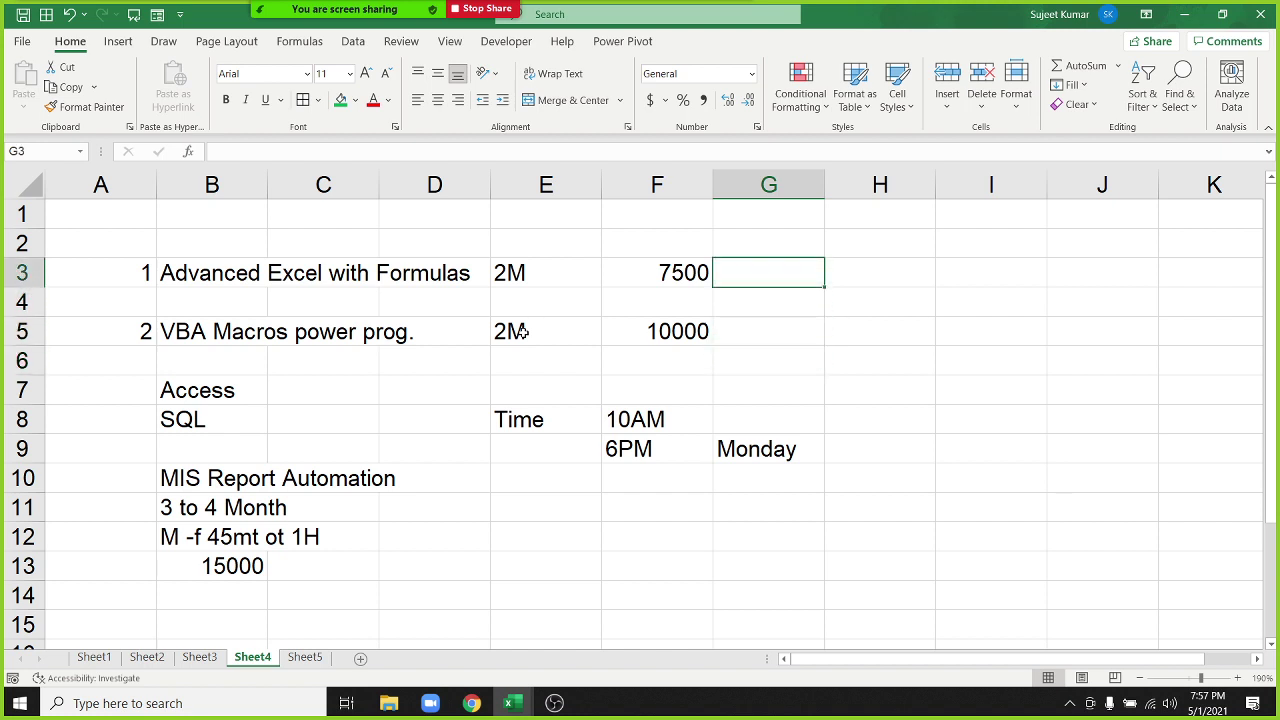
Step: Enter 5000 in G3 as the first installment of the 7500 fee
{"action": "type", "text": "5000"}
{"action": "key", "text": "Return"}
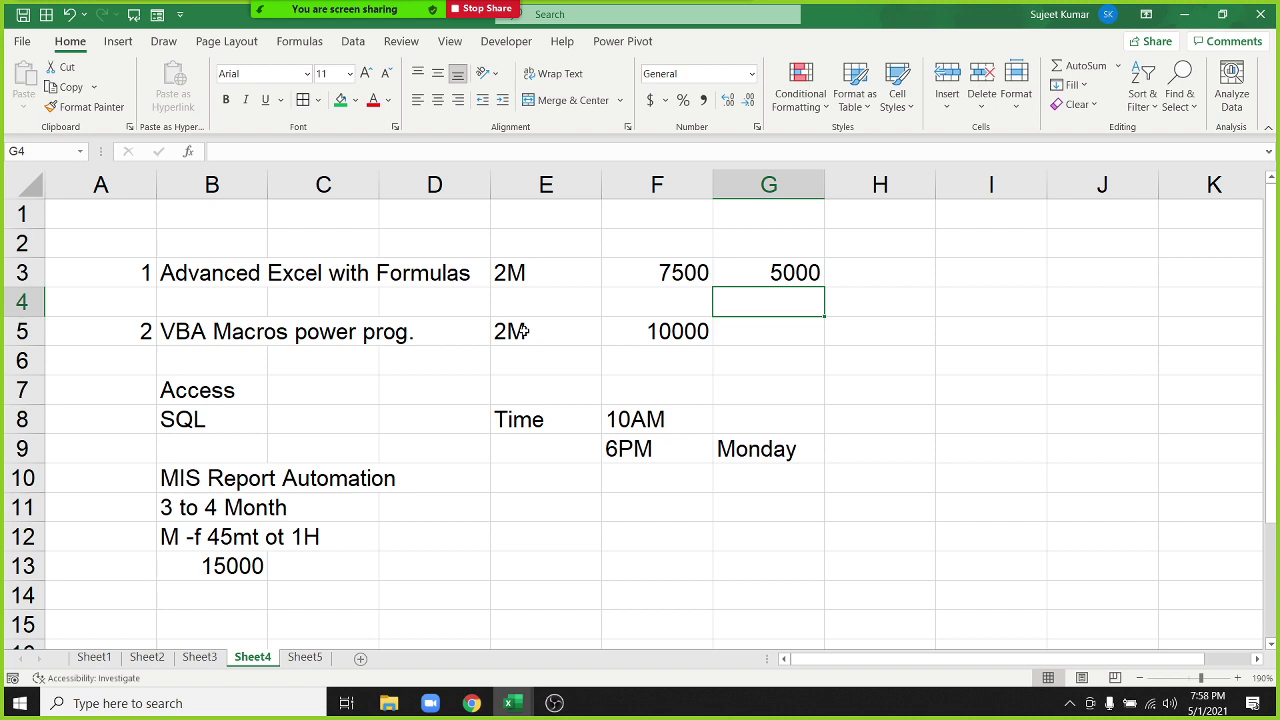
{"action": "key", "text": "Up"}
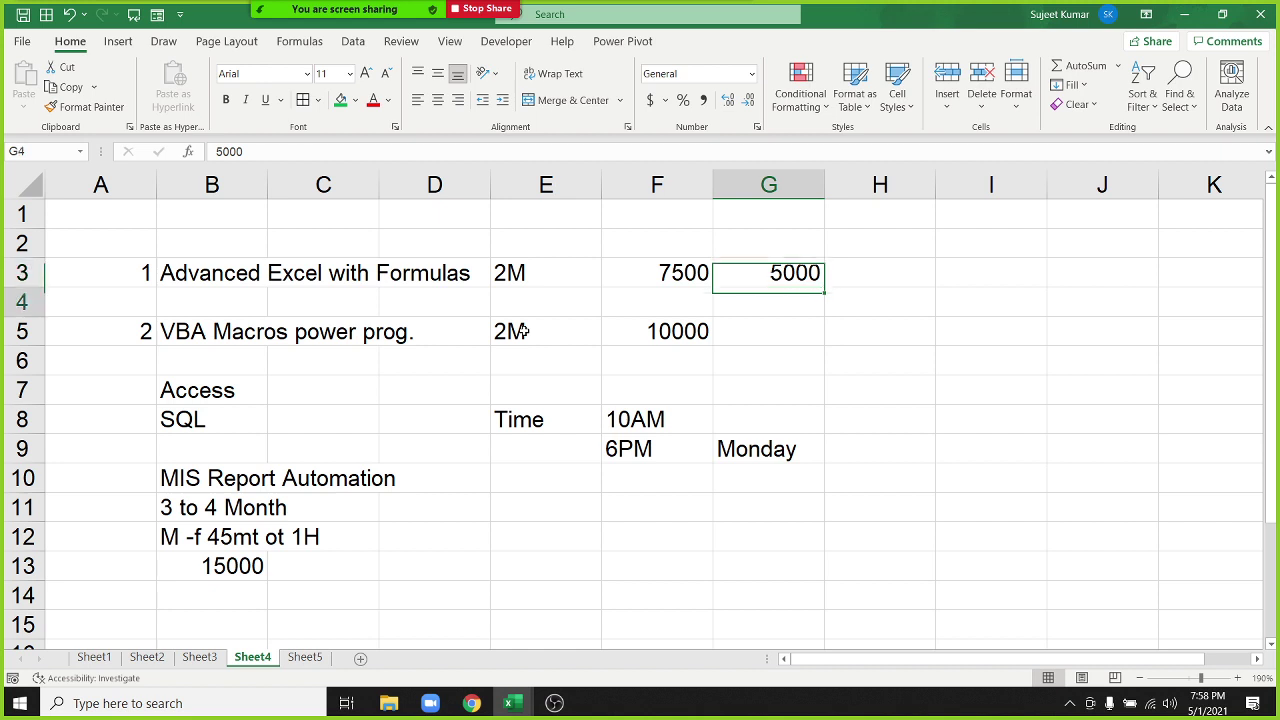
{"action": "key", "text": "Down"}
{"action": "key", "text": "Up"}
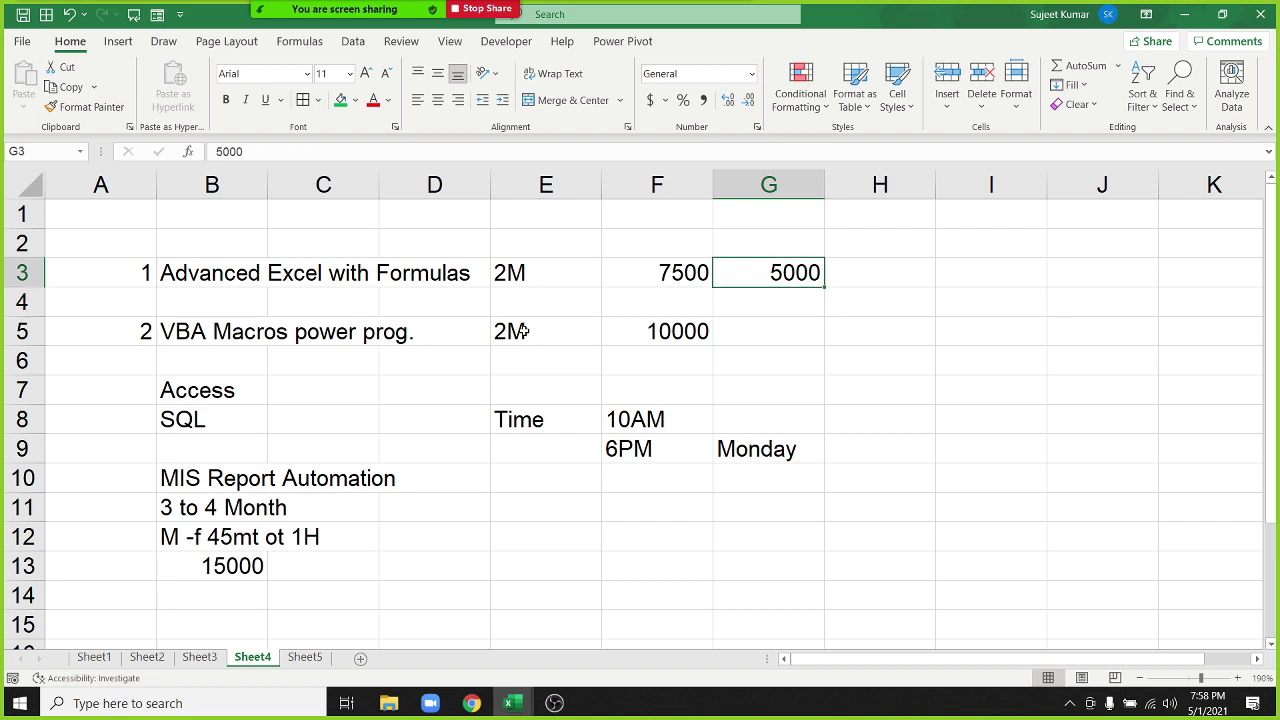
Step: Enter 2500 installments in G4 and H4
{"action": "key", "text": "Left"}
{"action": "key", "text": "Down"}
{"action": "key", "text": "Down"}
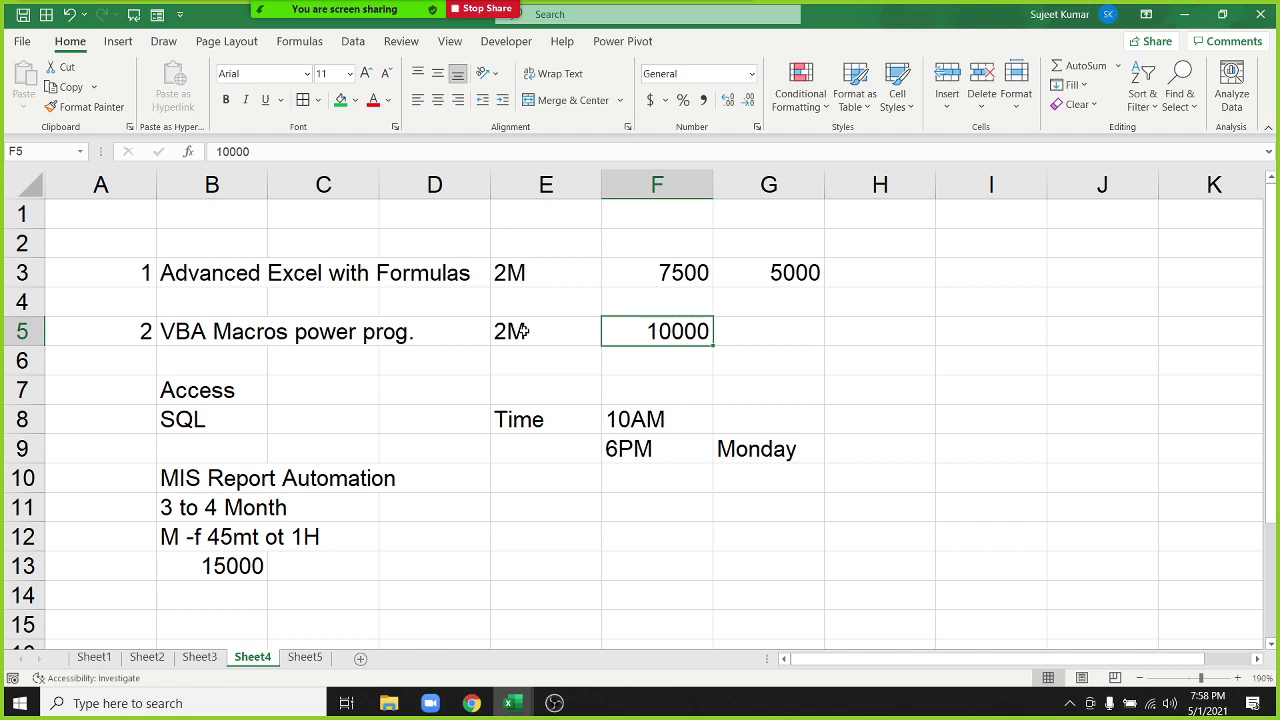
{"action": "key", "text": "Up"}
{"action": "key", "text": "Up"}
{"action": "key", "text": "Right"}
{"action": "key", "text": "Down"}
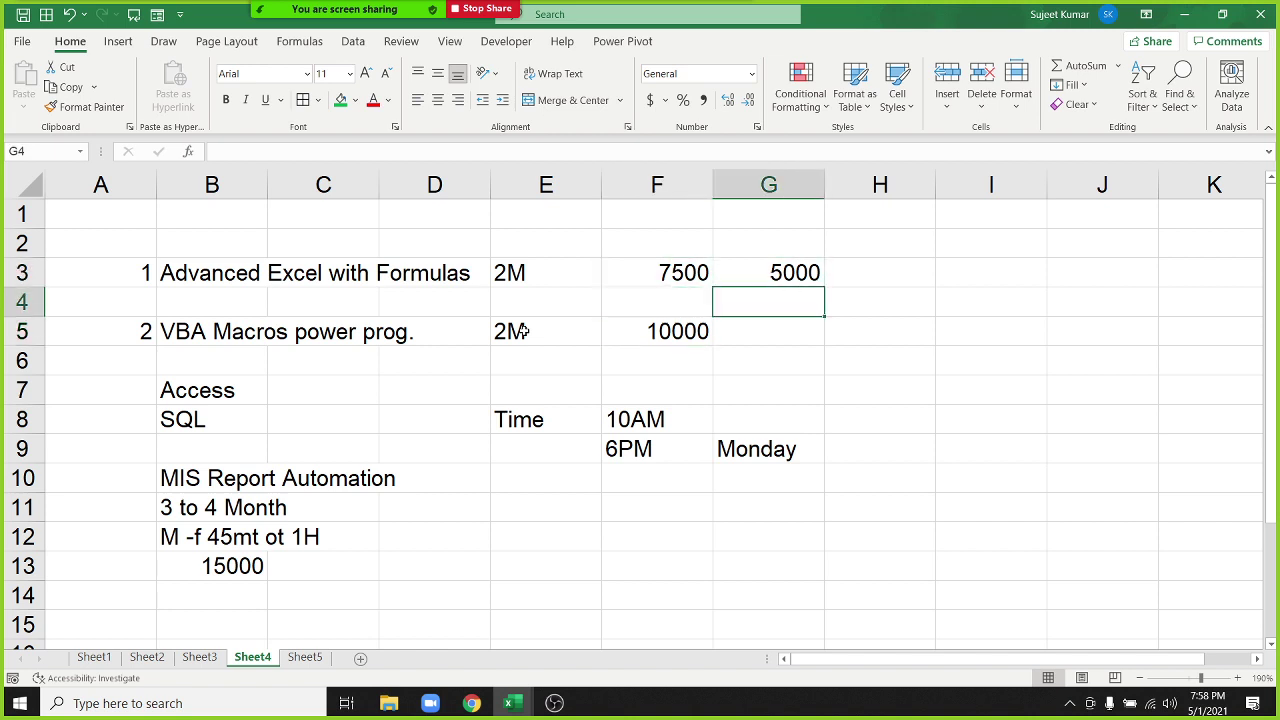
{"action": "type", "text": "2500"}
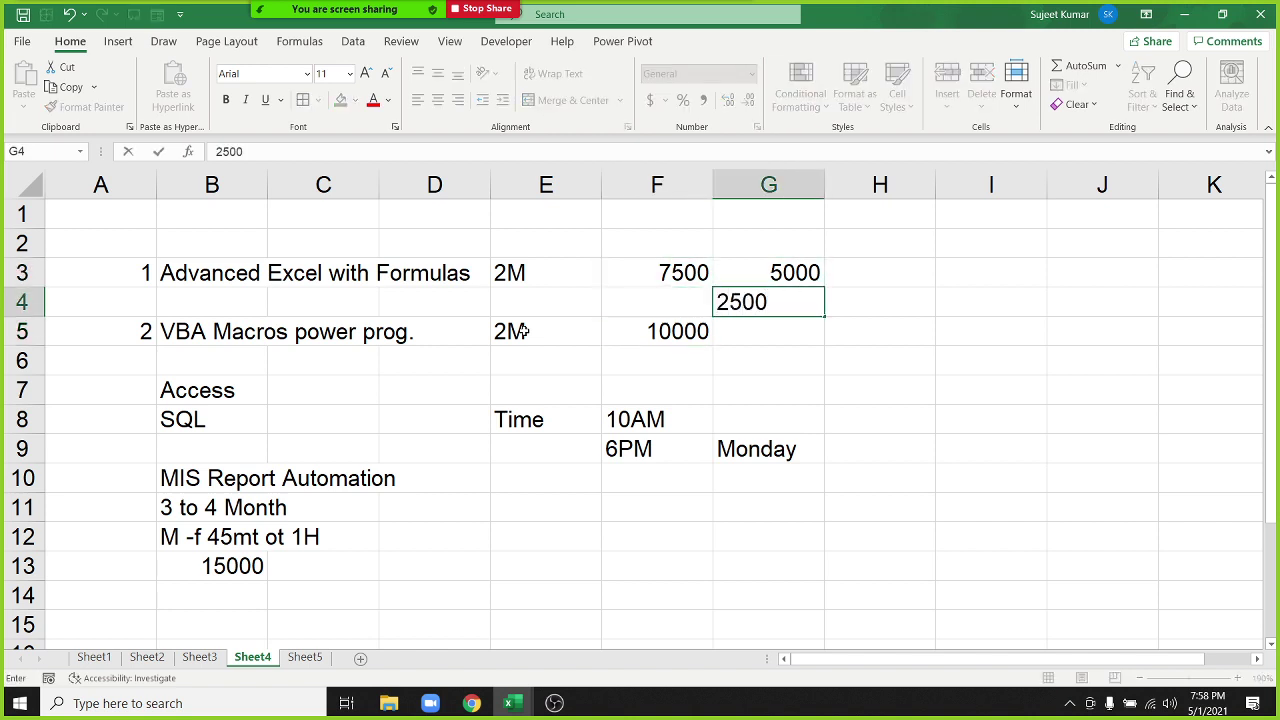
{"action": "key", "text": "Tab"}
{"action": "type", "text": "2500"}
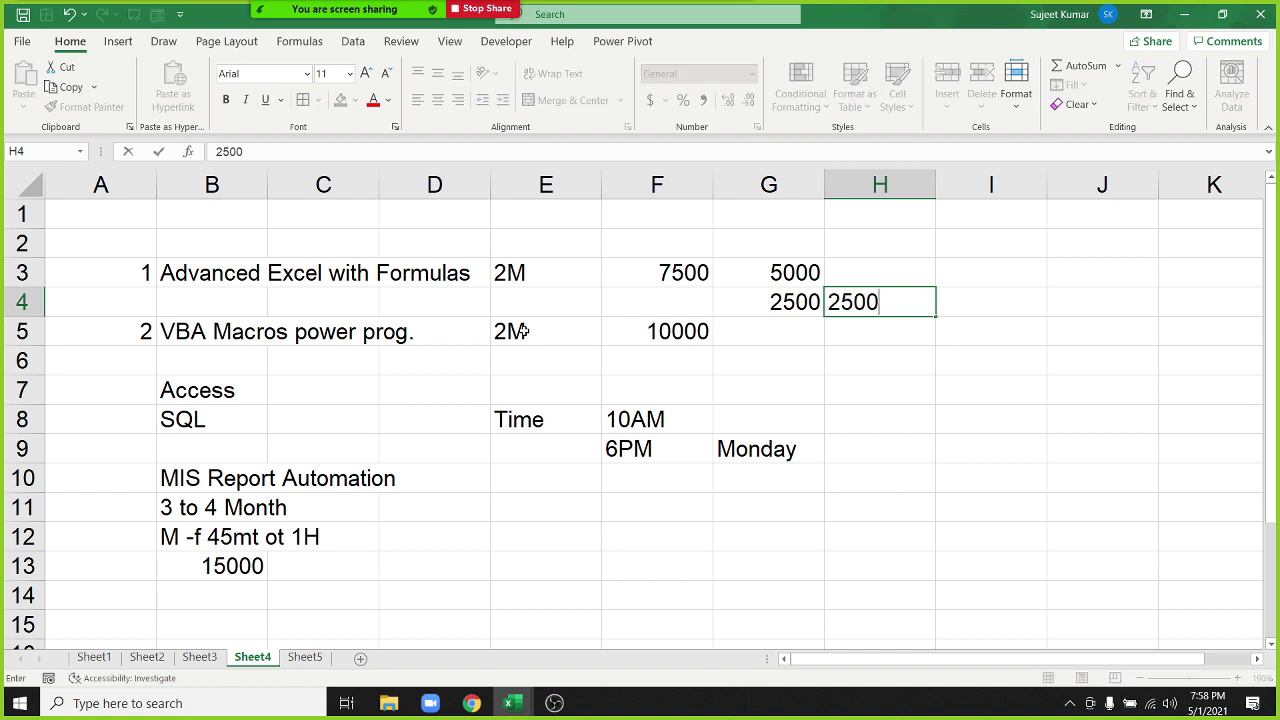
{"action": "key", "text": "Return"}
Step: Enter another 5000 in H3 and select the G3:H3 figures
{"action": "key", "text": "Up"}
{"action": "key", "text": "Up"}
{"action": "key", "text": "Right"}
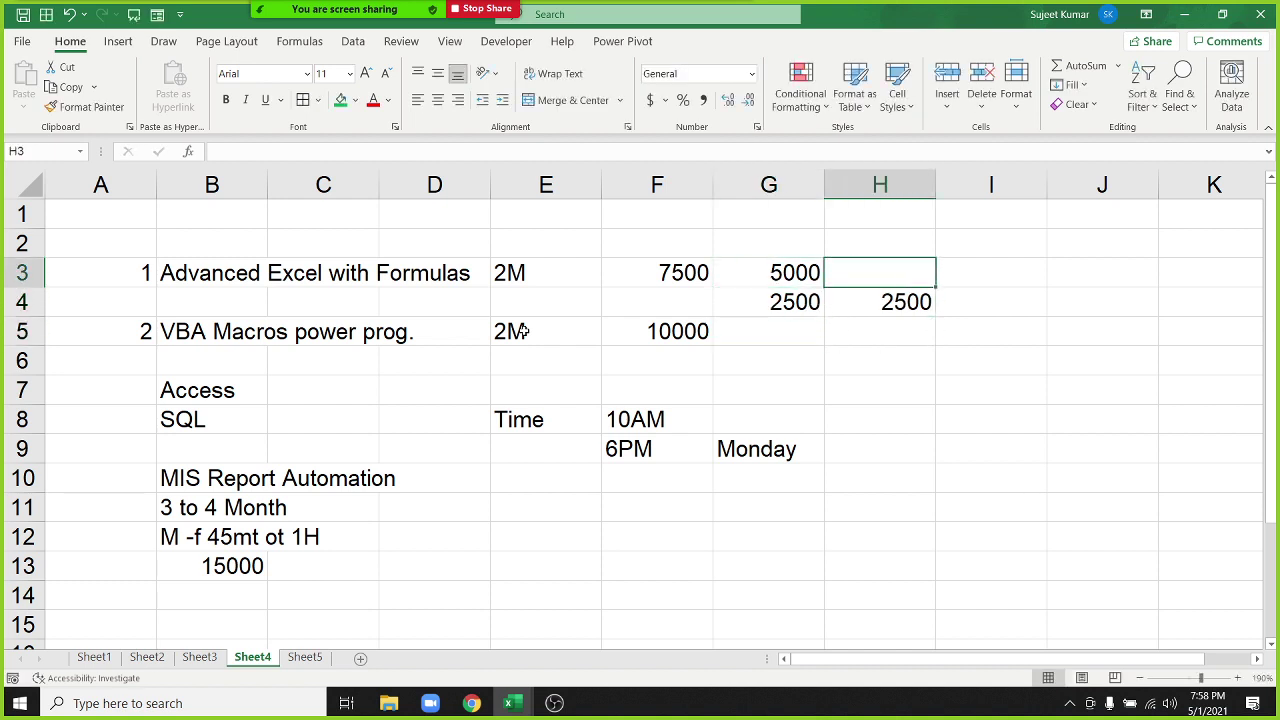
{"action": "type", "text": "5000"}
{"action": "key", "text": "Tab"}
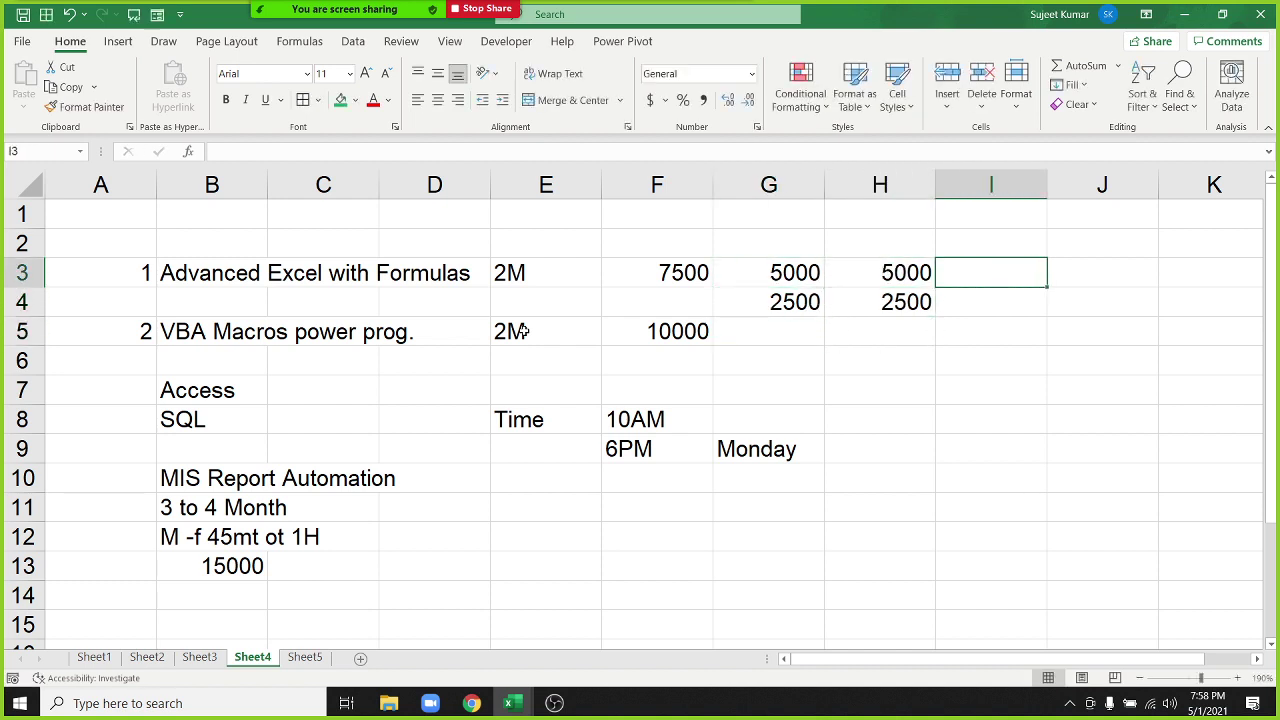
{"action": "key", "text": "Left"}
{"action": "key", "text": "Left"}
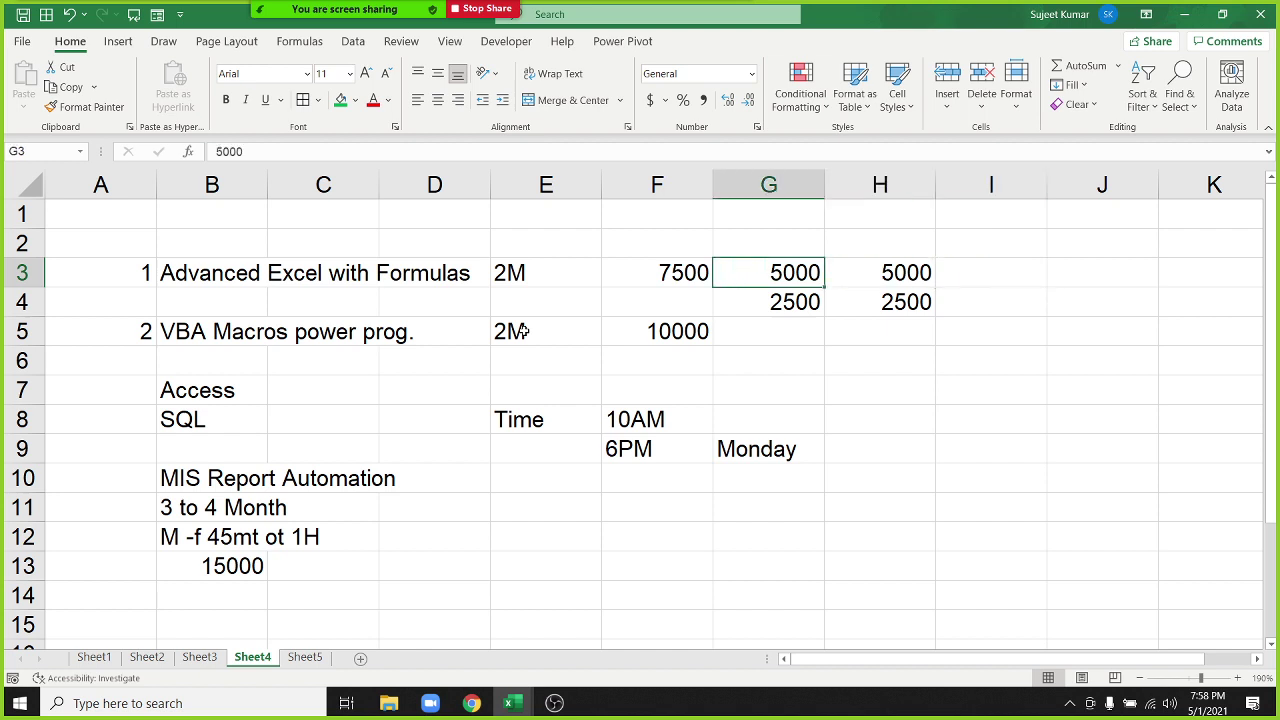
{"action": "key", "text": "shift+Right"}
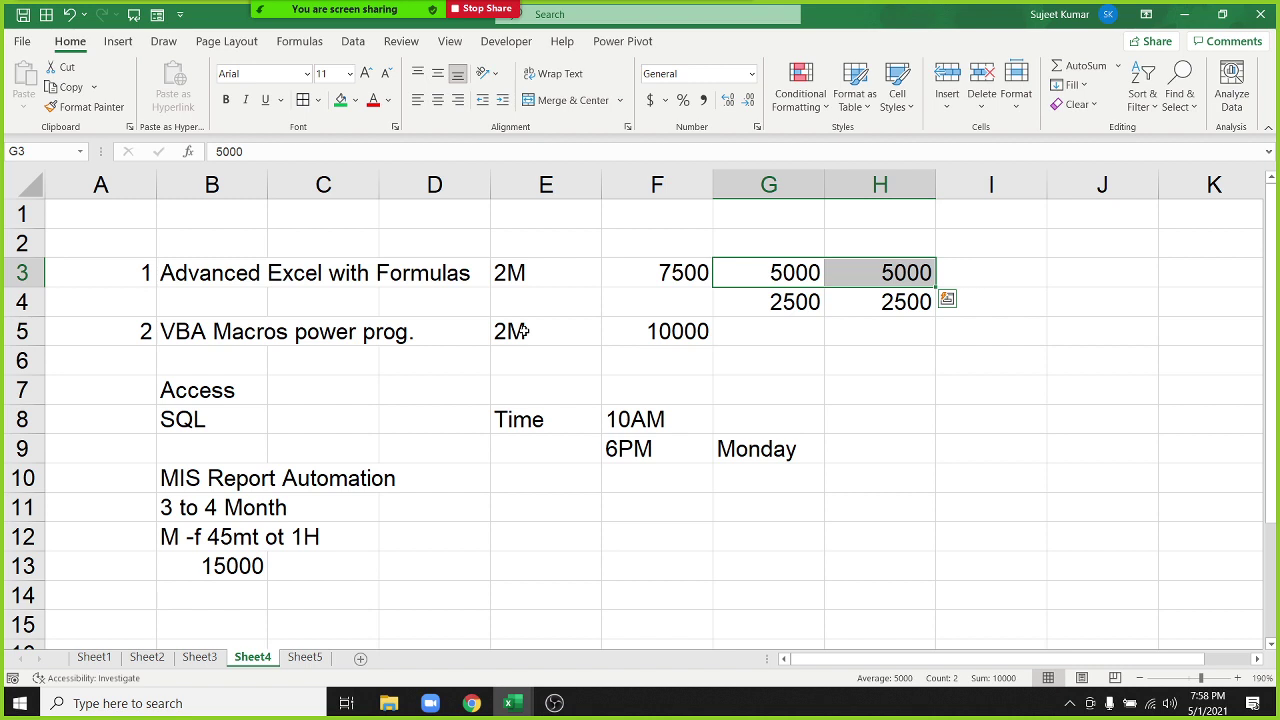
Step: Select G3:H4 and delete the 5000 and 2500 installment figures
{"action": "key", "text": "shift+Down"}
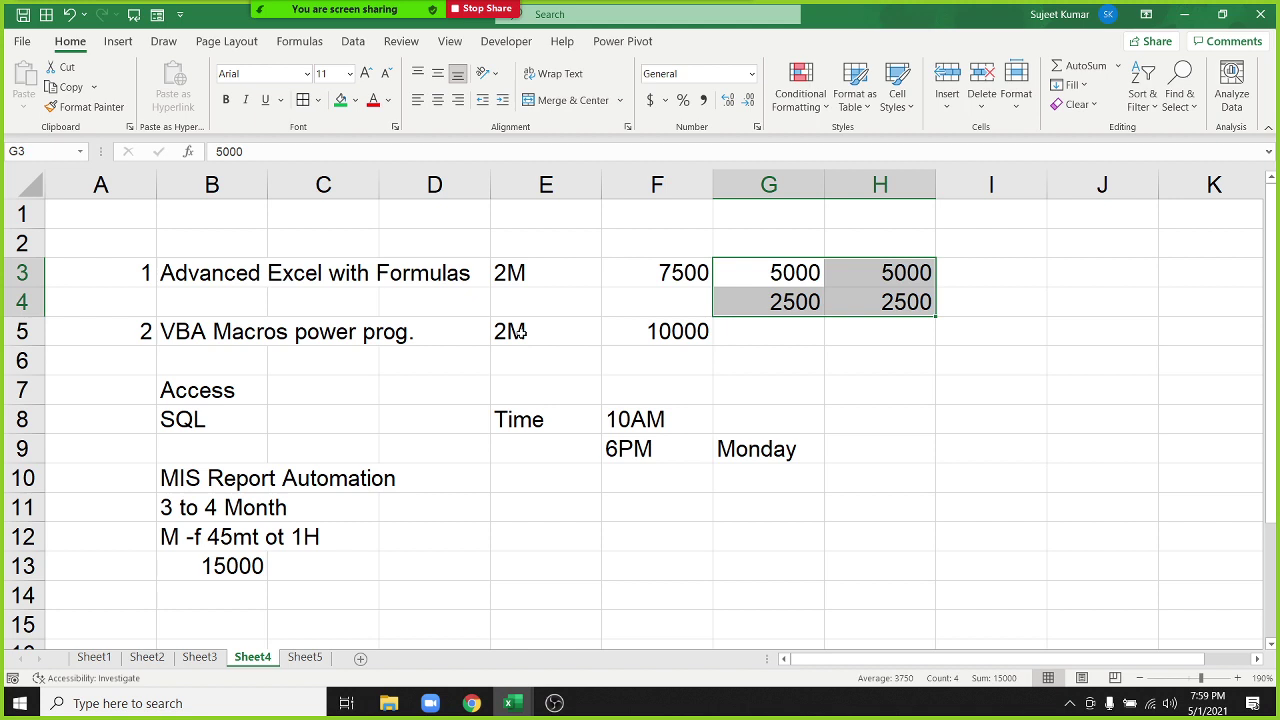
{"action": "key", "text": "Delete"}
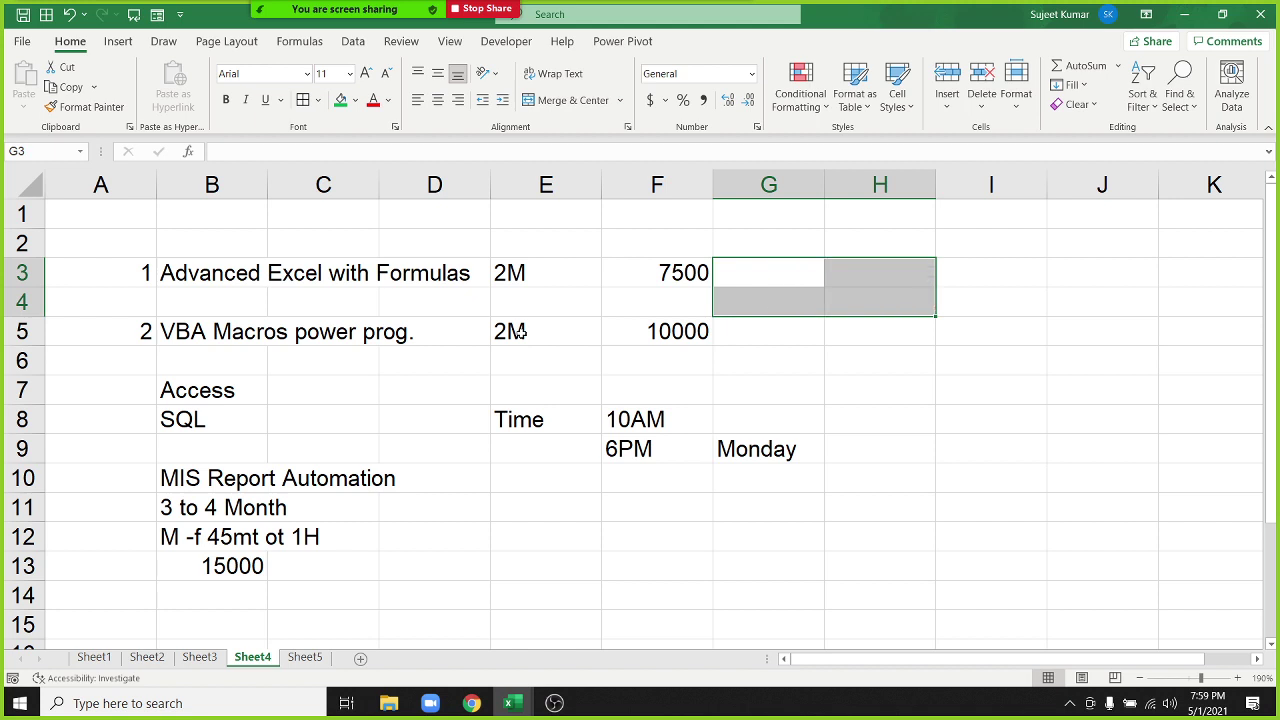